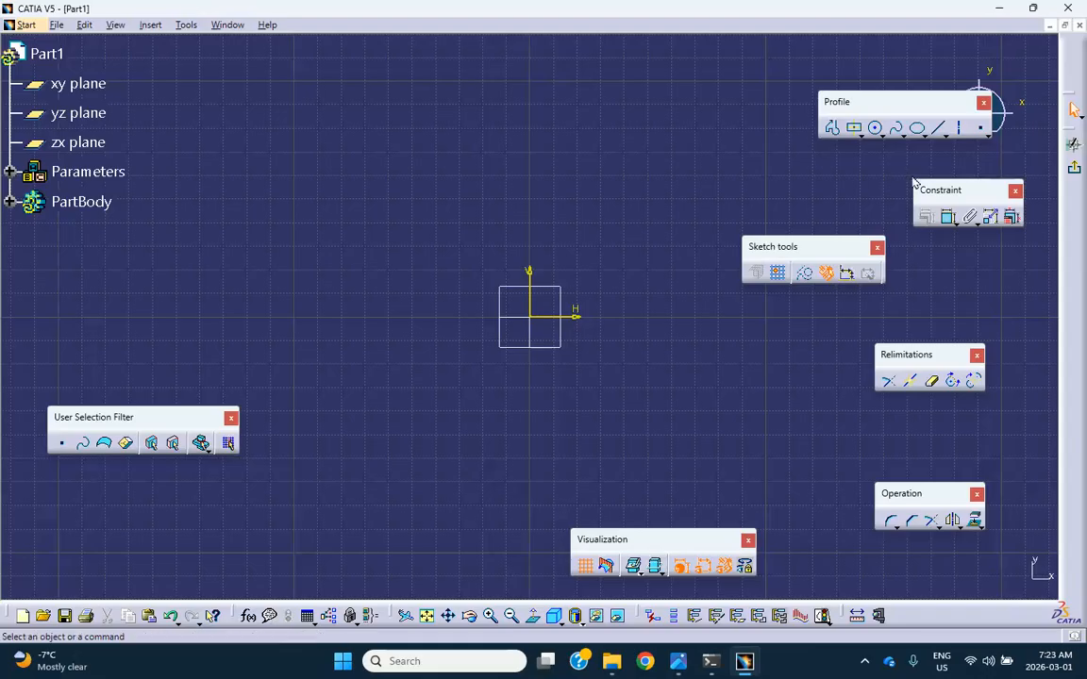
Sketch a centered rectangle about 7.2 in wide and 7 in high on the sketch origin
click(855, 133)
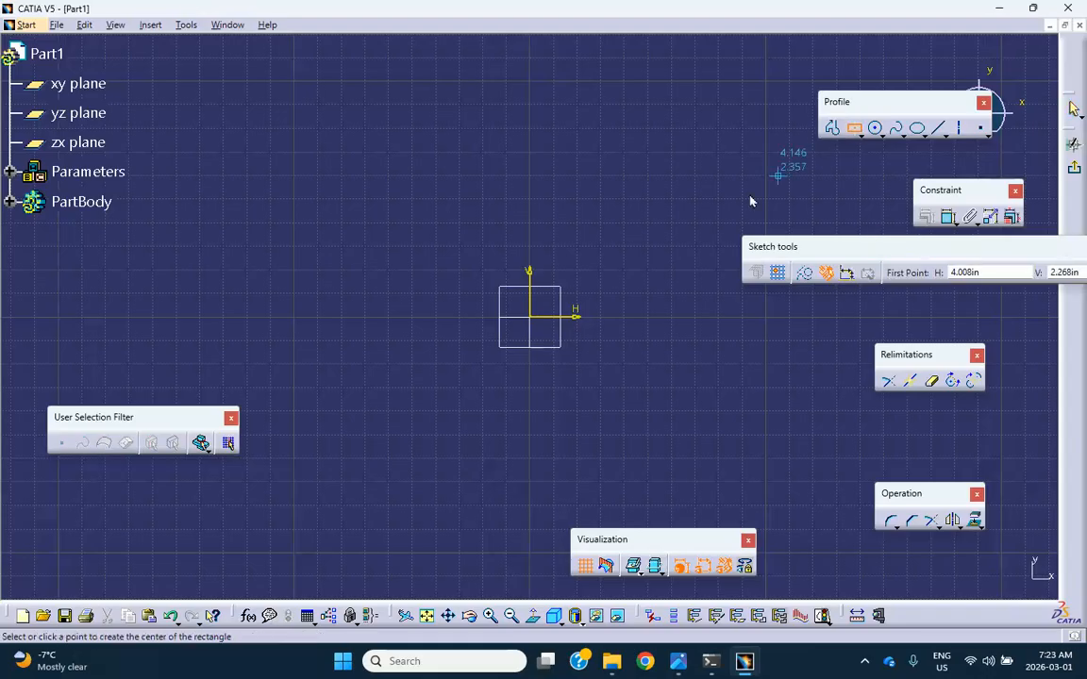
click(530, 316)
click(314, 107)
drag(779, 363, 703, 316)
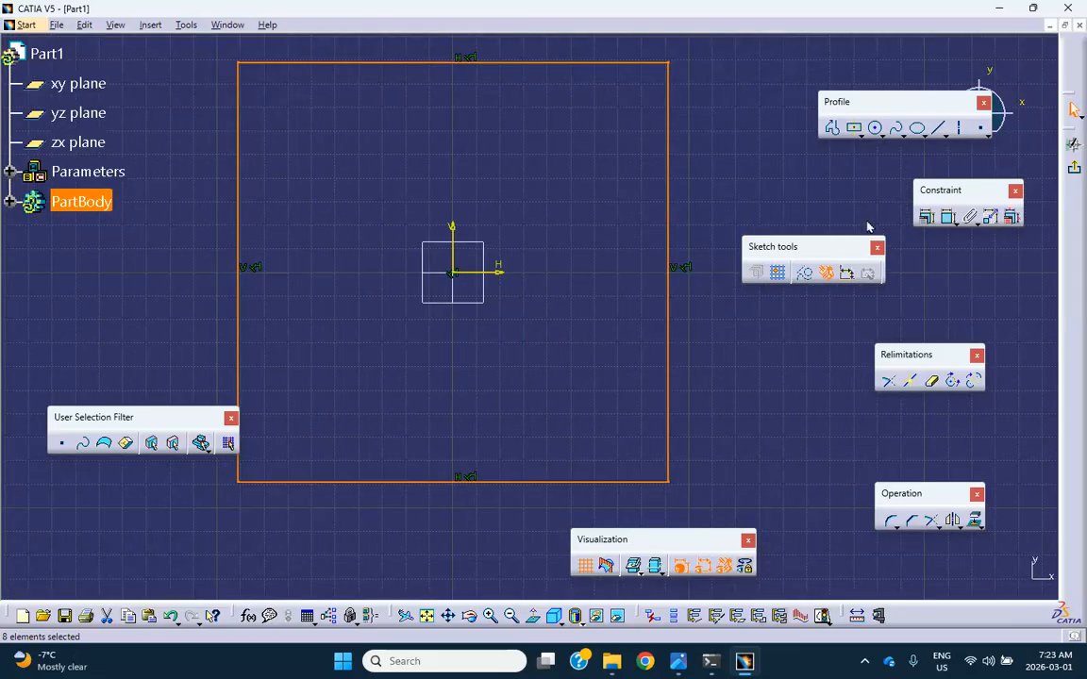
Dimension the rectangle's height and set it to 10 in
click(946, 217)
click(669, 208)
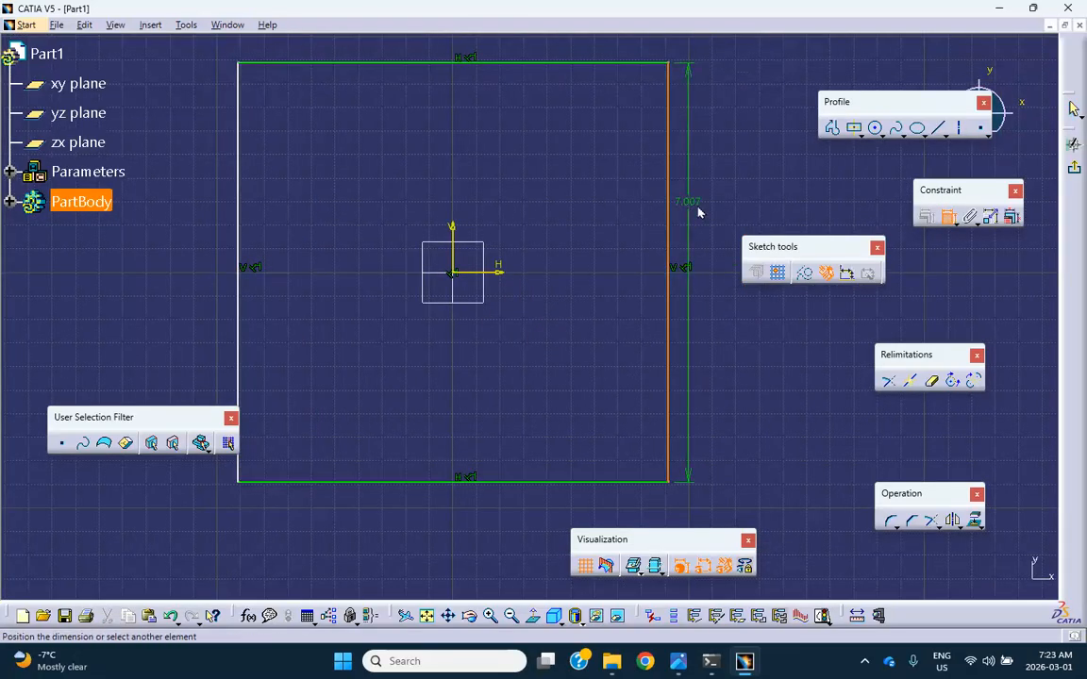
click(707, 212)
double_click(708, 212)
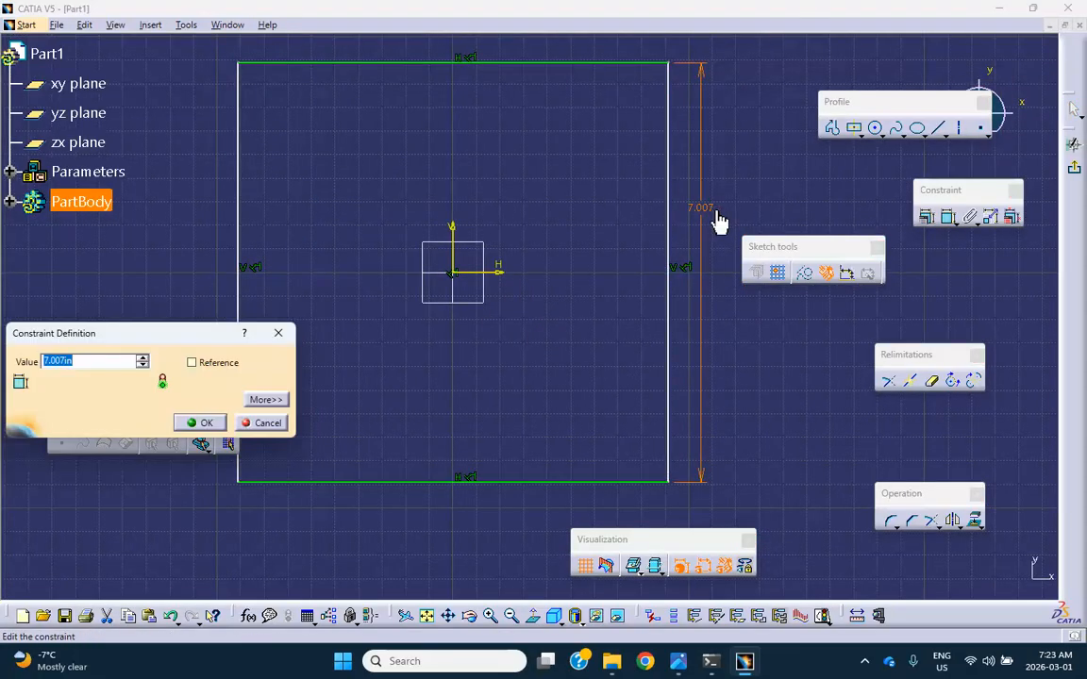
text(10)
key(Return)
Dimension the rectangle's width and set it to 10 in
drag(568, 242, 577, 308)
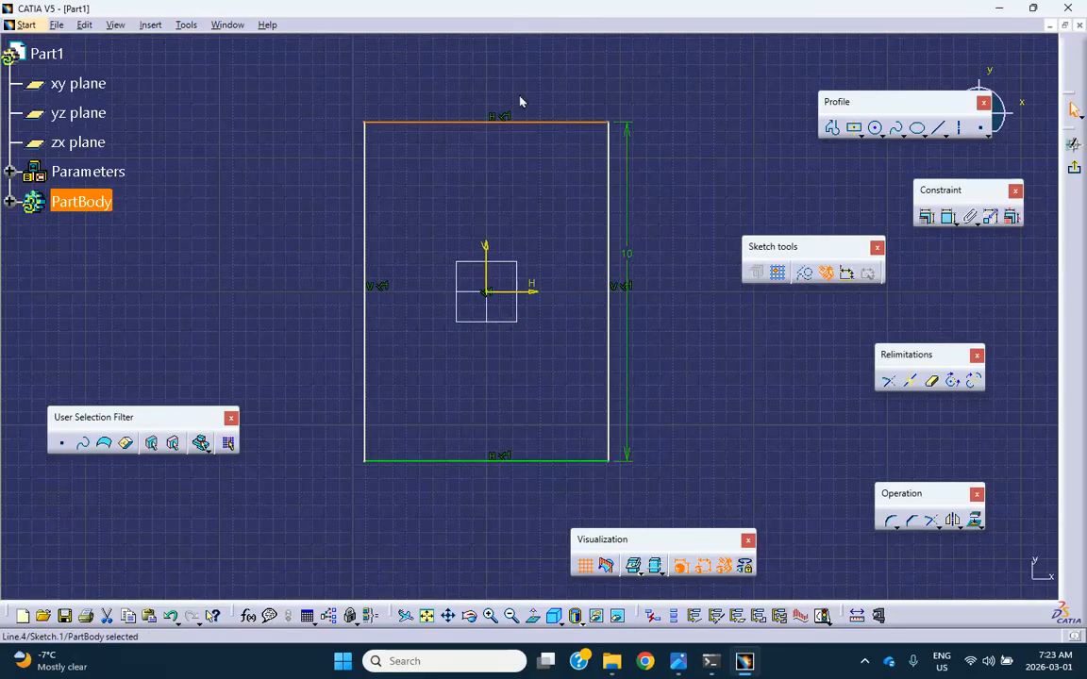
click(948, 217)
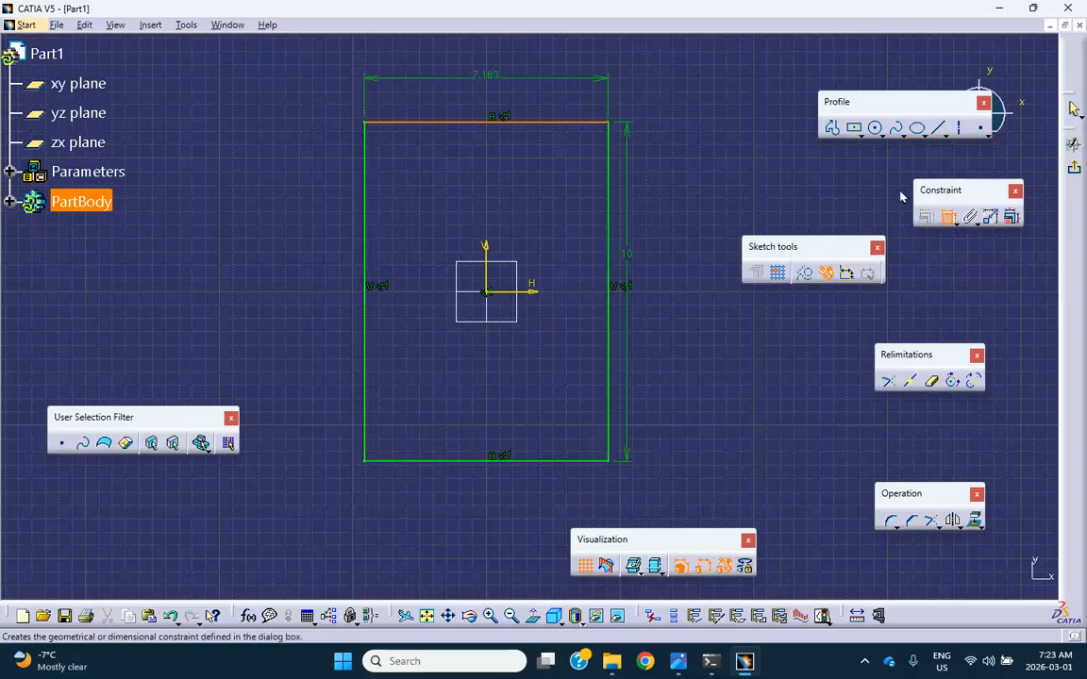
click(517, 89)
double_click(513, 86)
text(10in)
key(Return)
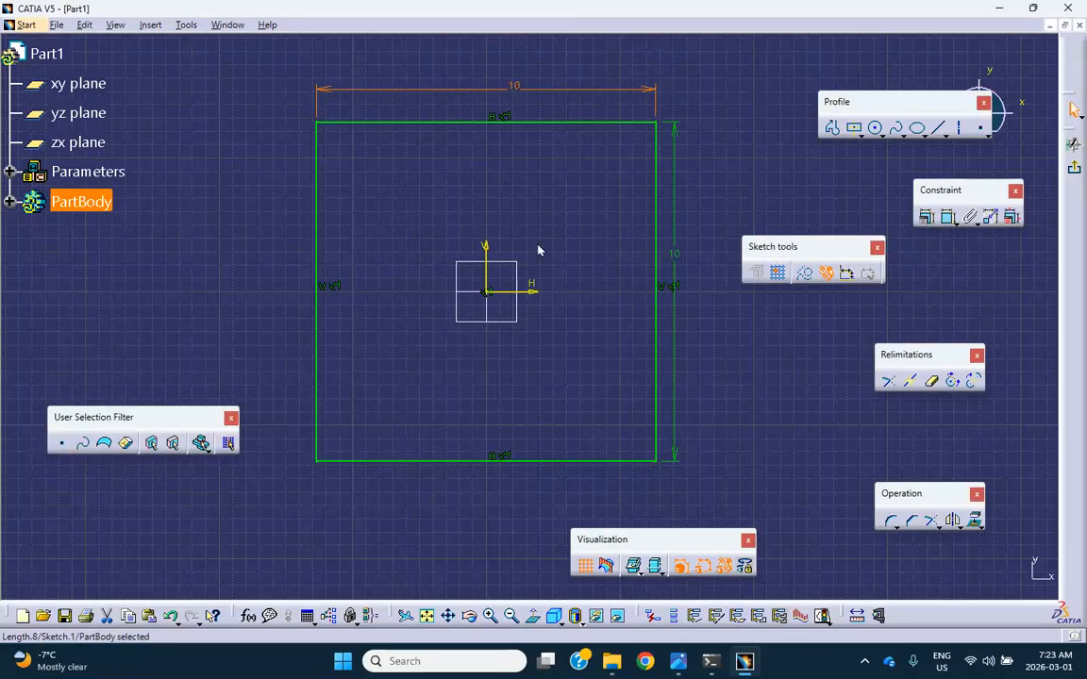
Sketch a second centered rectangle on the origin inside the square, about 5.9 in wide and 5.2 in high
click(859, 133)
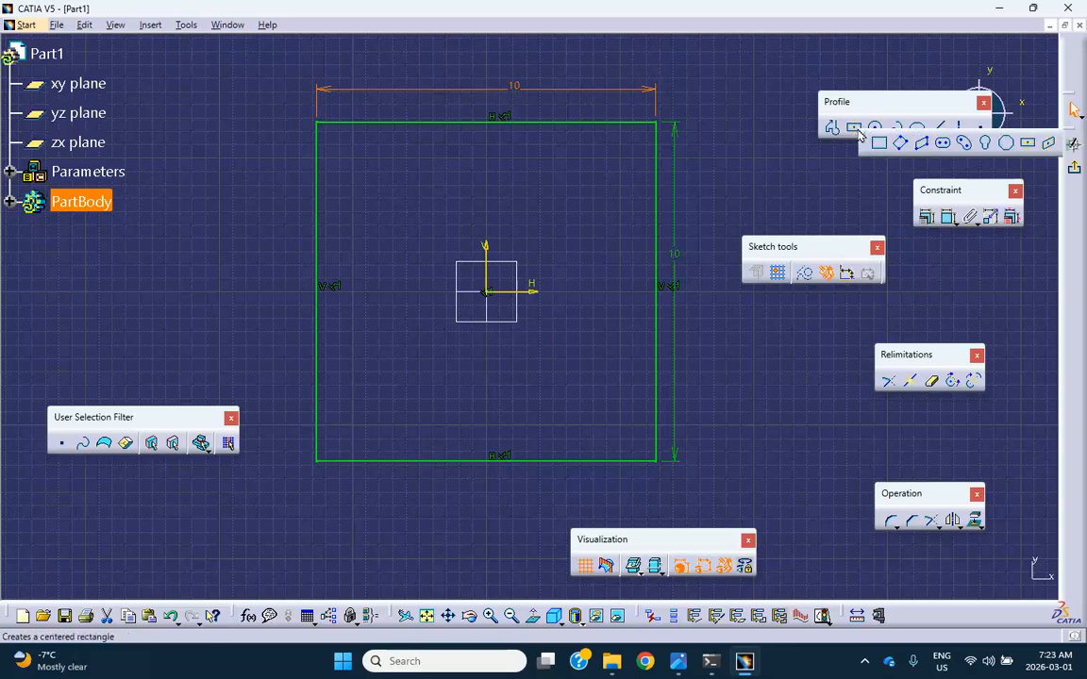
click(1027, 143)
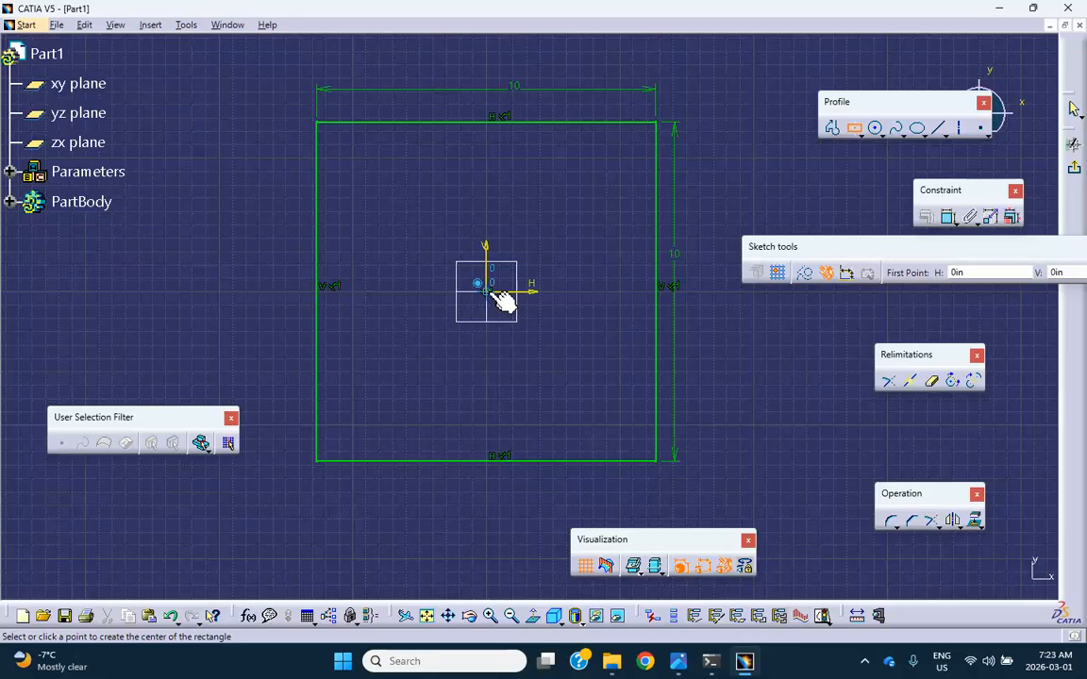
click(487, 291)
click(585, 380)
click(799, 175)
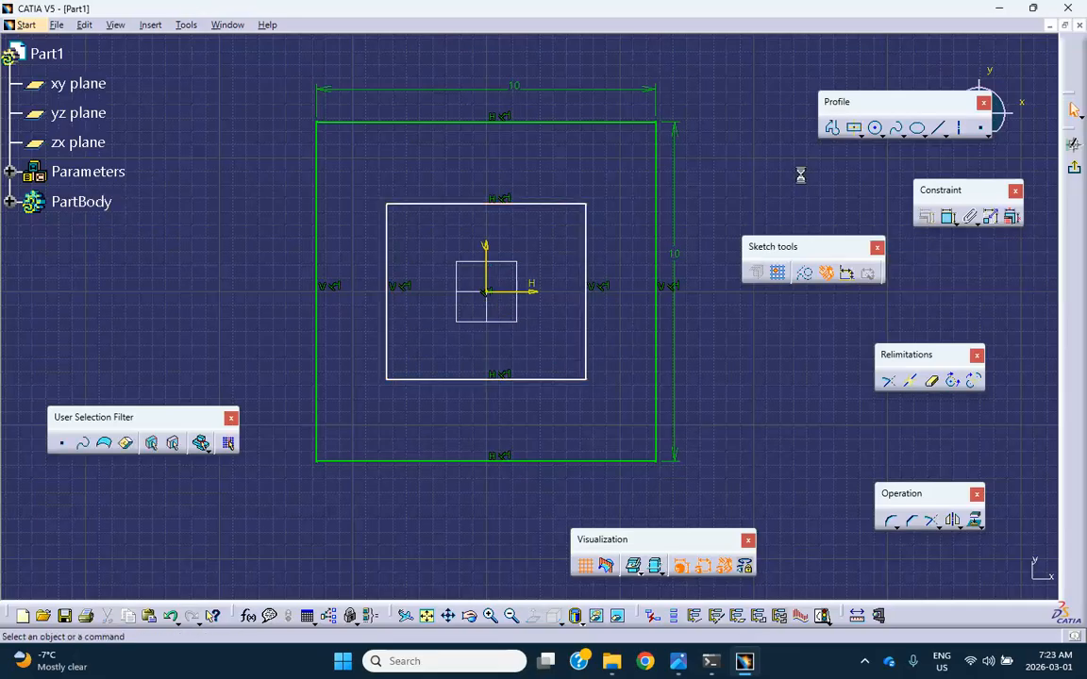
Dimension the inner rectangle's width and set it to 5 in
click(949, 218)
click(553, 205)
click(518, 177)
double_click(522, 179)
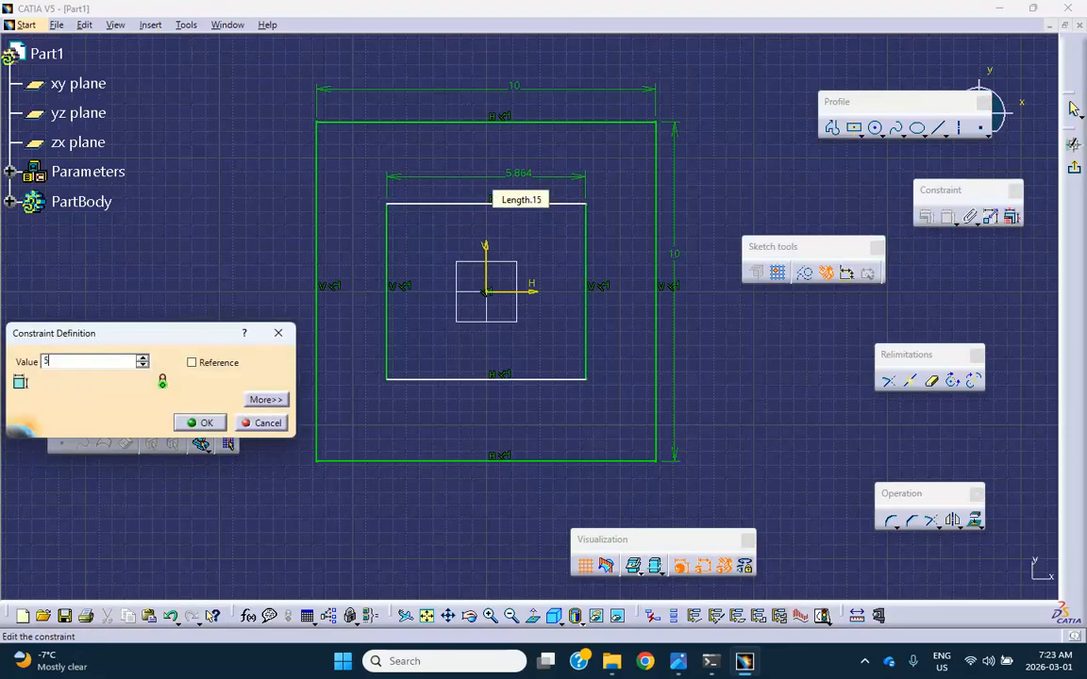
text(5)
key(Return)
Dimension the inner rectangle's height, set it to 5 in and exit the sketch
click(572, 243)
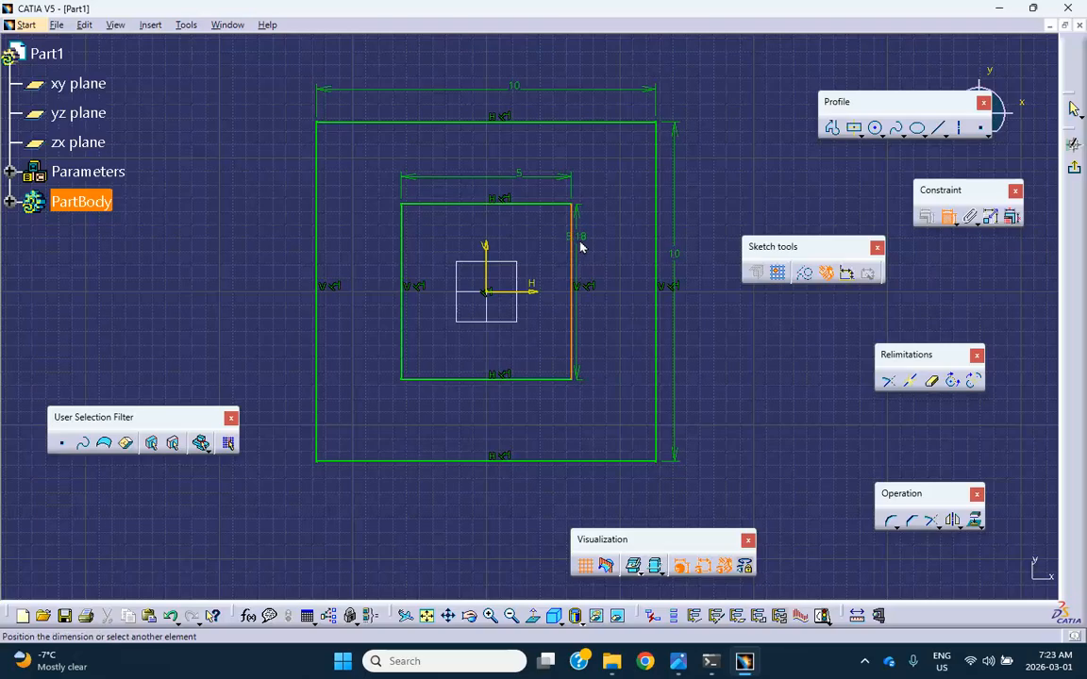
click(603, 256)
double_click(601, 259)
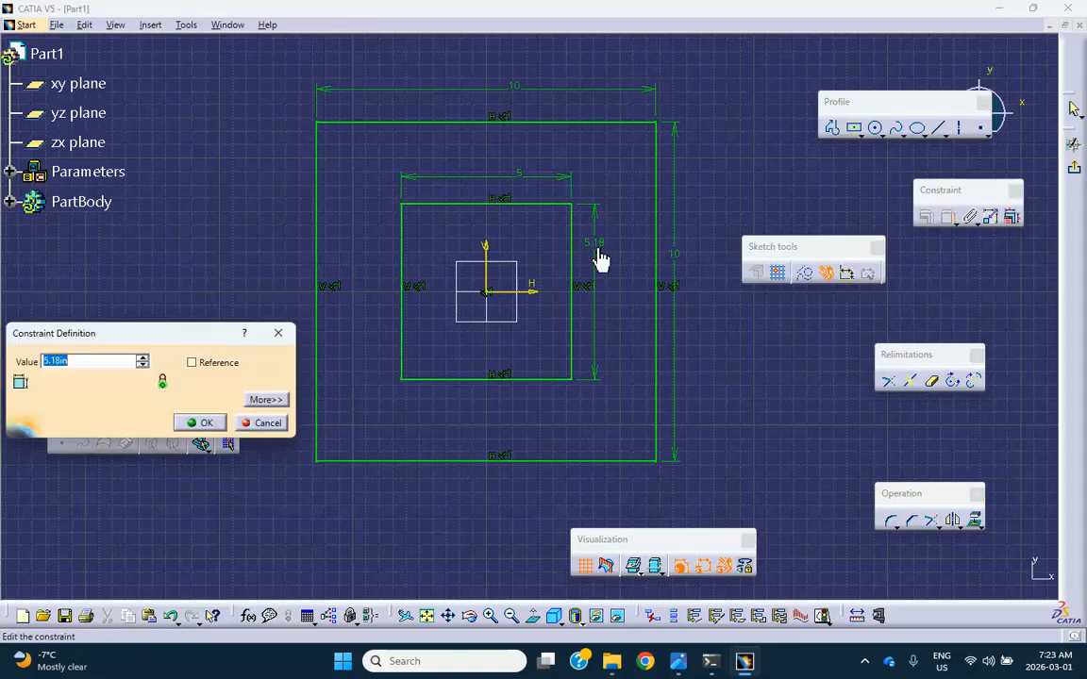
click(208, 428)
click(1073, 168)
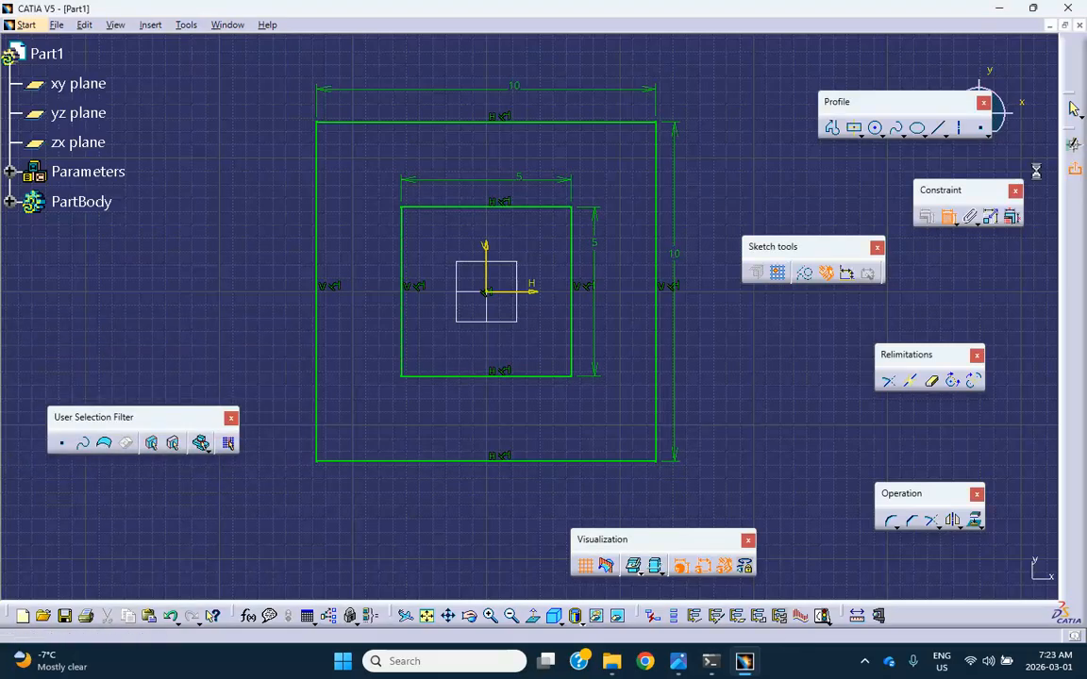
Create a pad from the two-square sketch with a length of 2 in
click(676, 137)
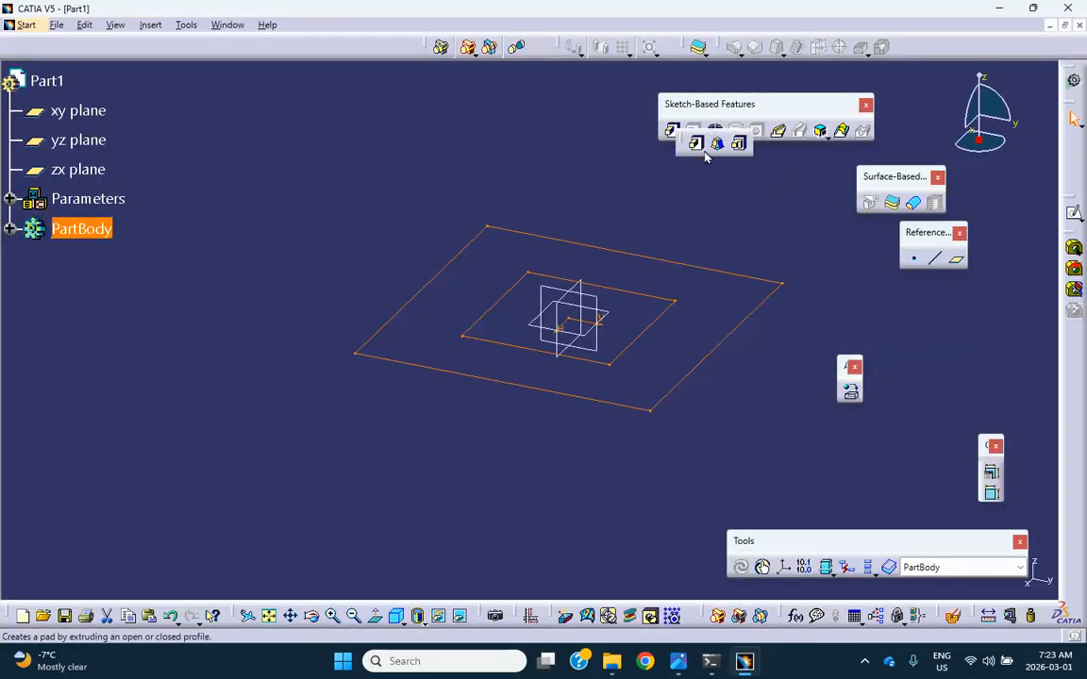
click(697, 142)
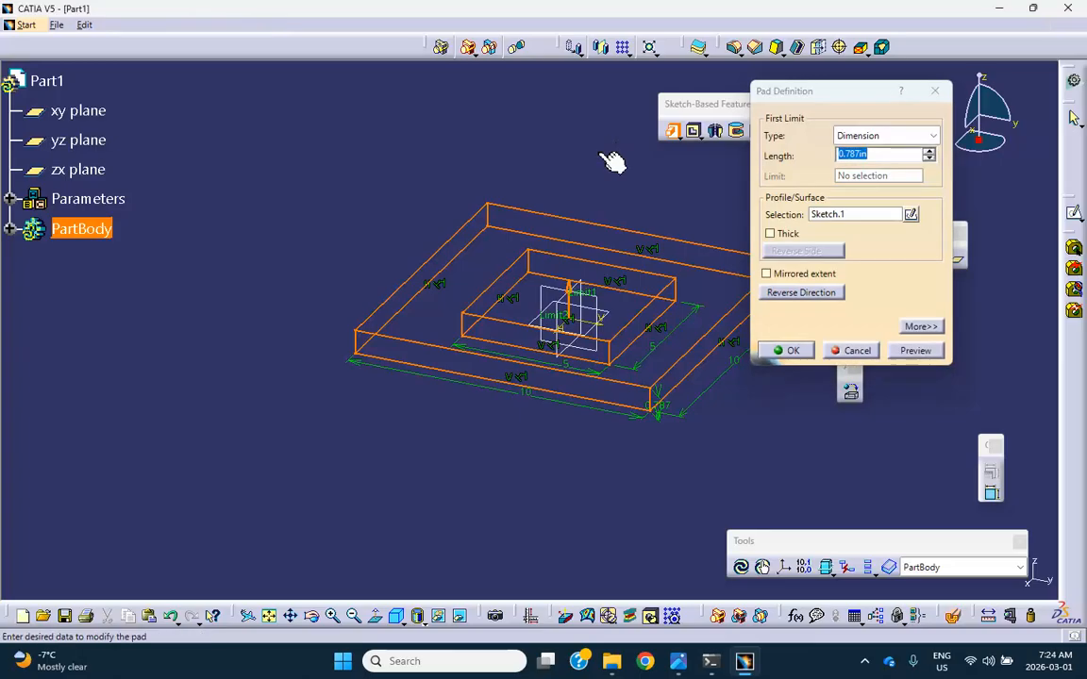
drag(866, 153, 766, 155)
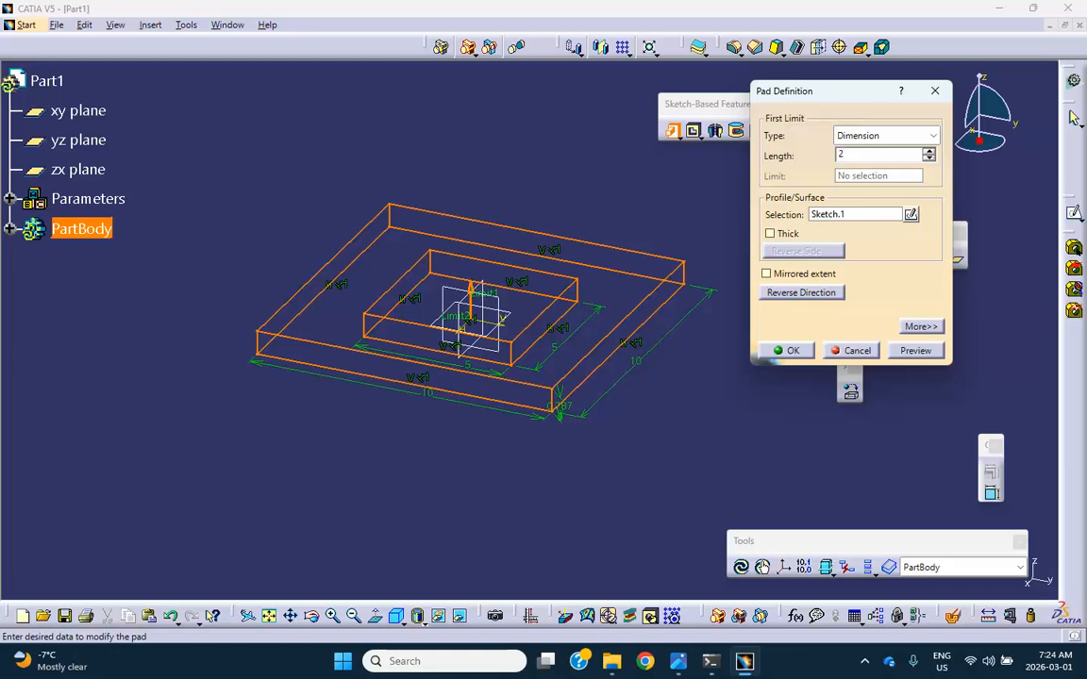
key(Return)
click(611, 167)
Start a sketch on the frame's top face and draw a circle about 1 in across near its lower-right corner
click(614, 228)
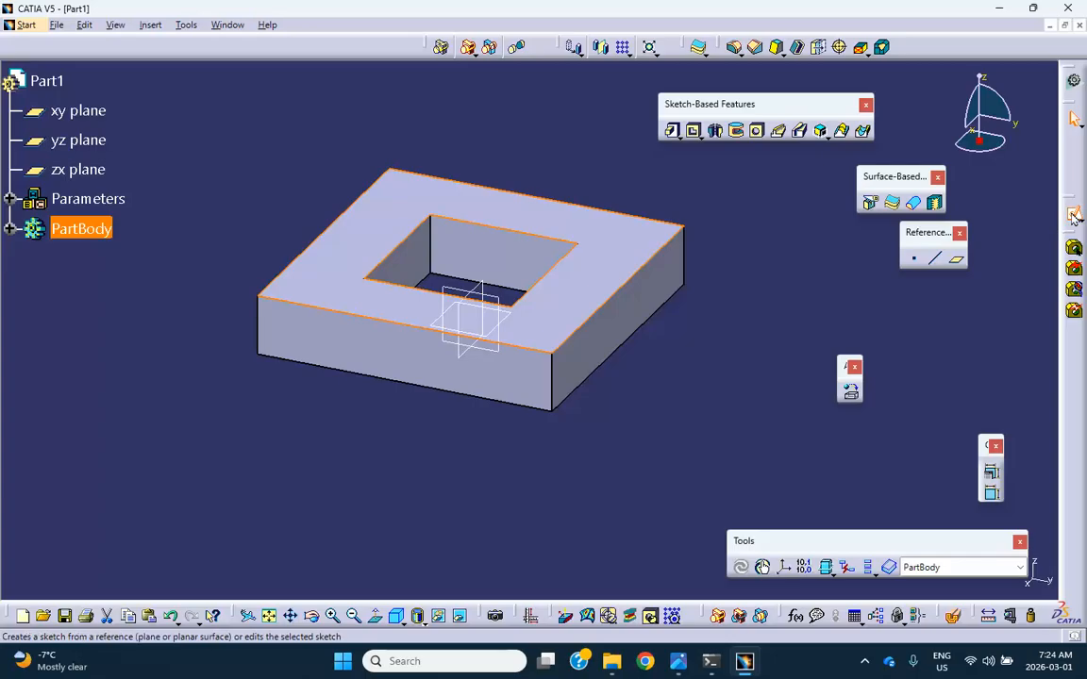
click(1073, 212)
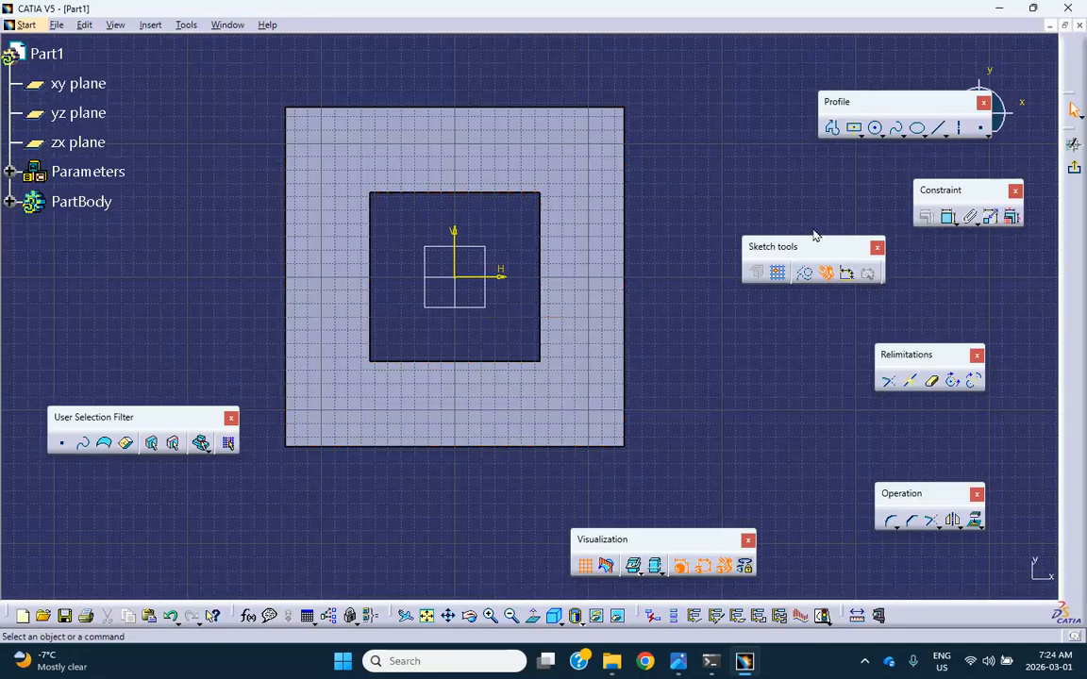
click(874, 127)
click(578, 415)
click(596, 425)
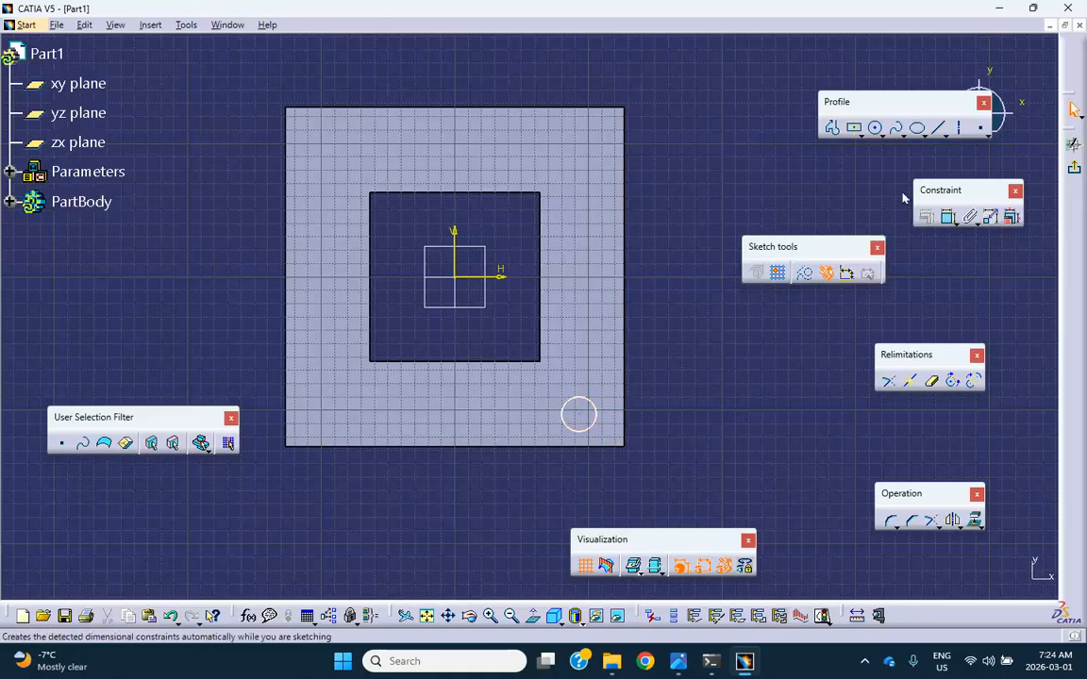
Dimension the circle's diameter and set it to 1 in
click(947, 216)
click(594, 411)
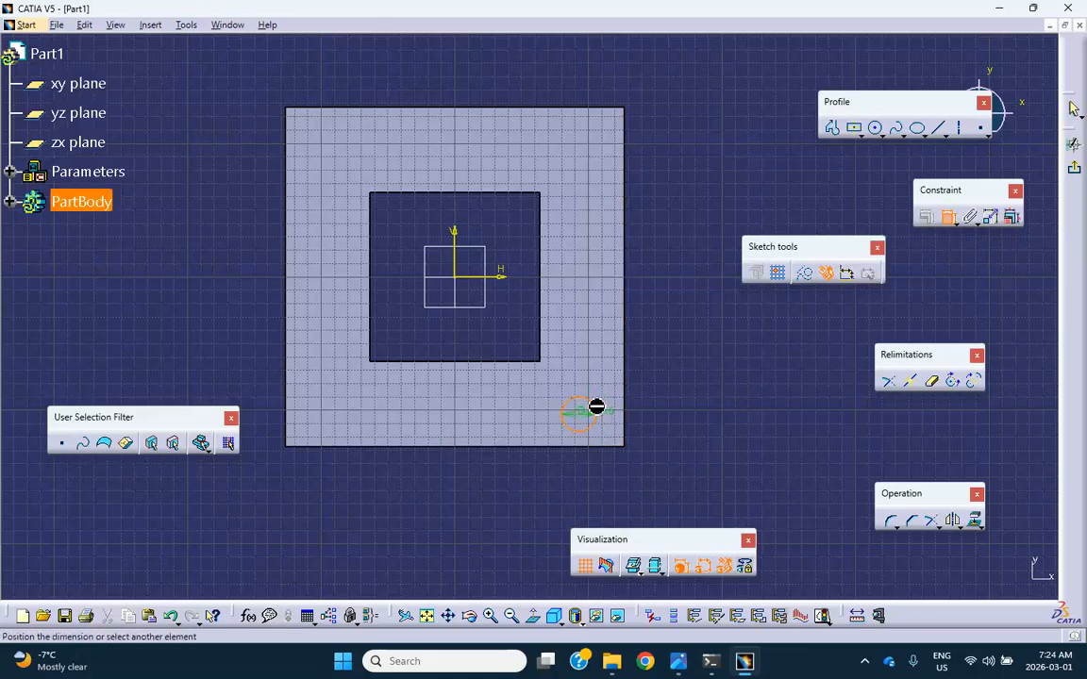
double_click(695, 371)
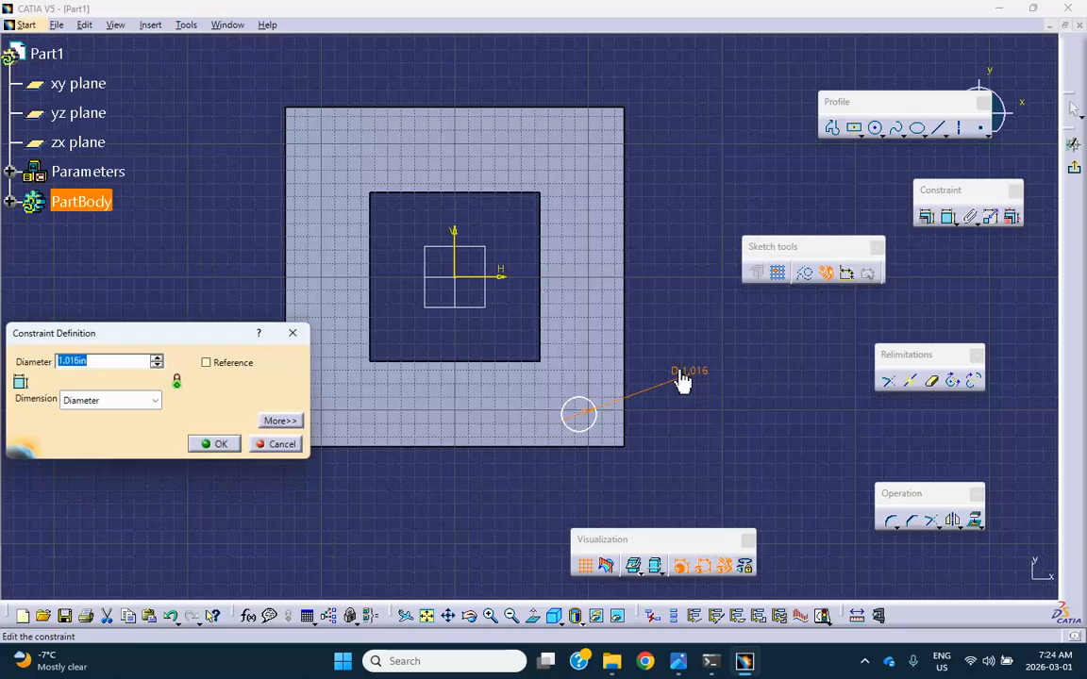
key(Return)
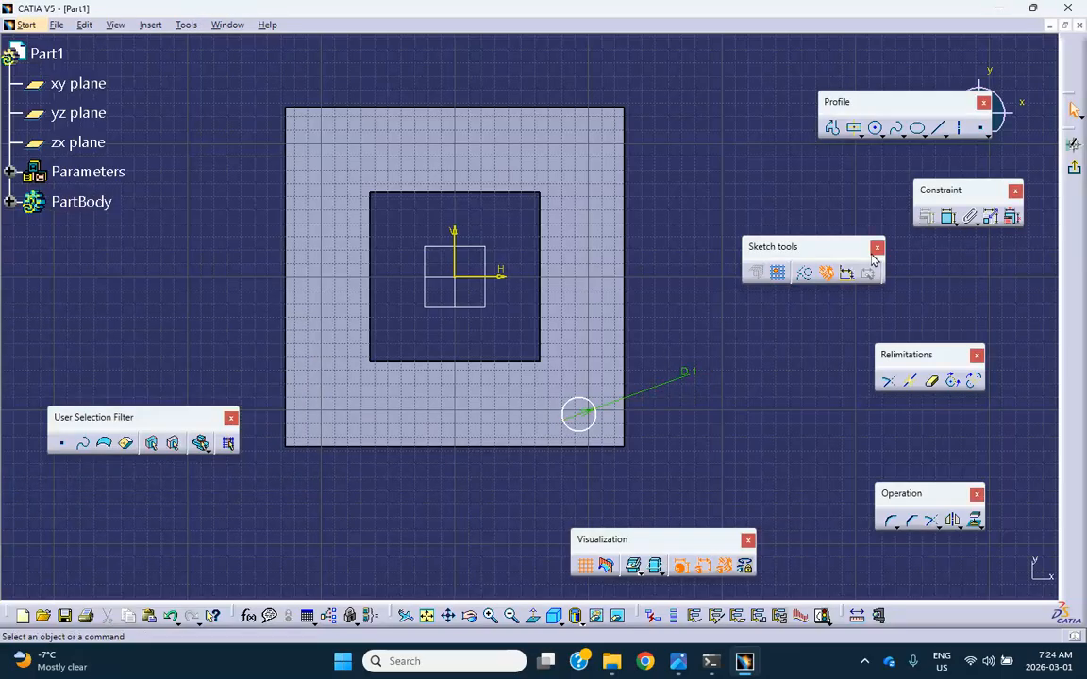
Dimension the circle center's distance from the face's lower edge and set it to 1.5 in
click(943, 218)
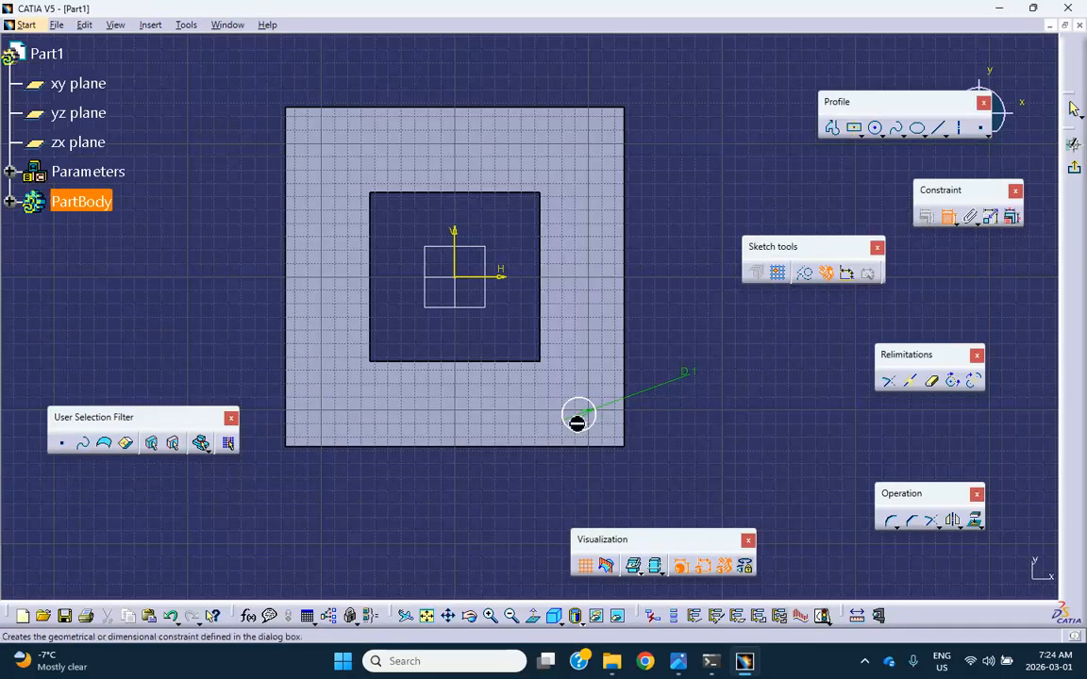
click(581, 415)
click(583, 447)
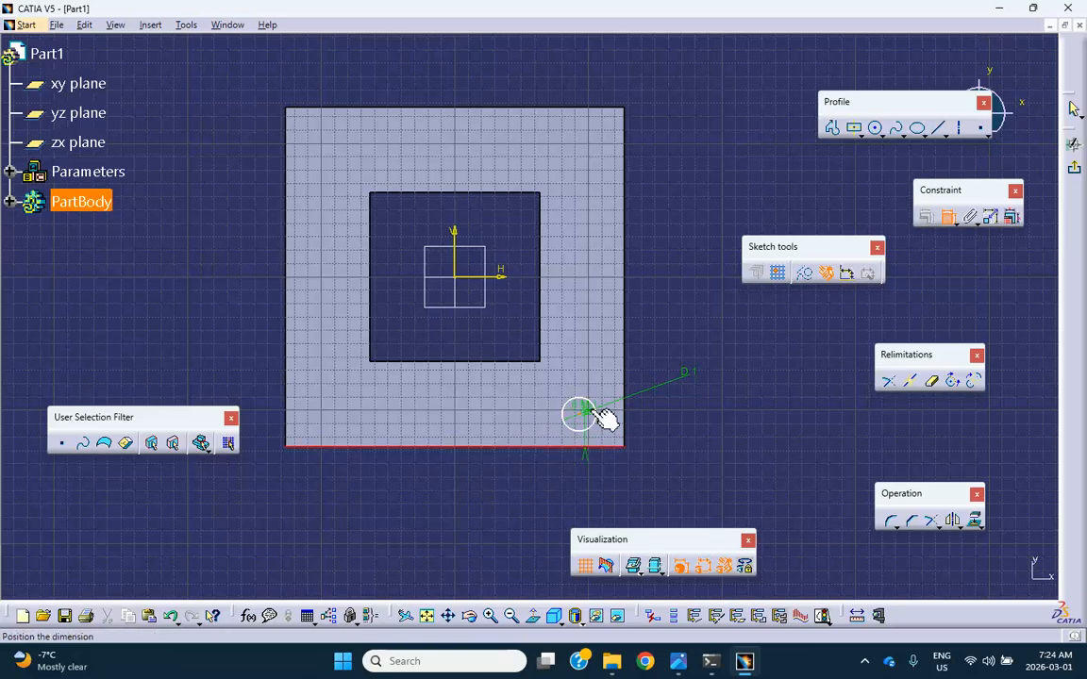
click(692, 449)
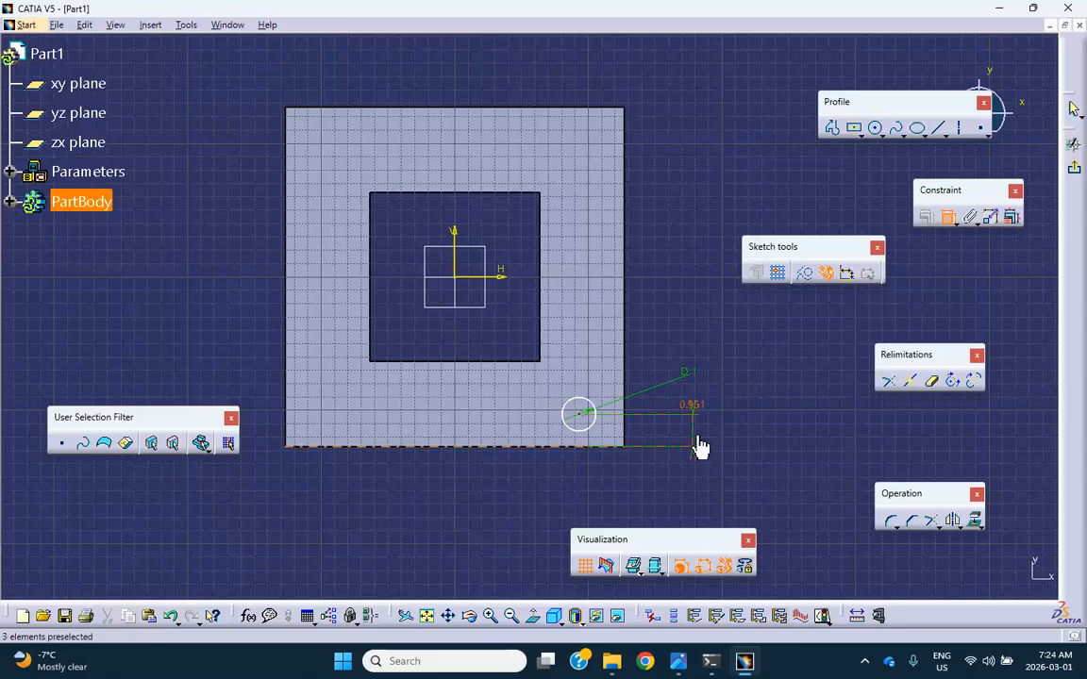
double_click(700, 404)
text(1.5in)
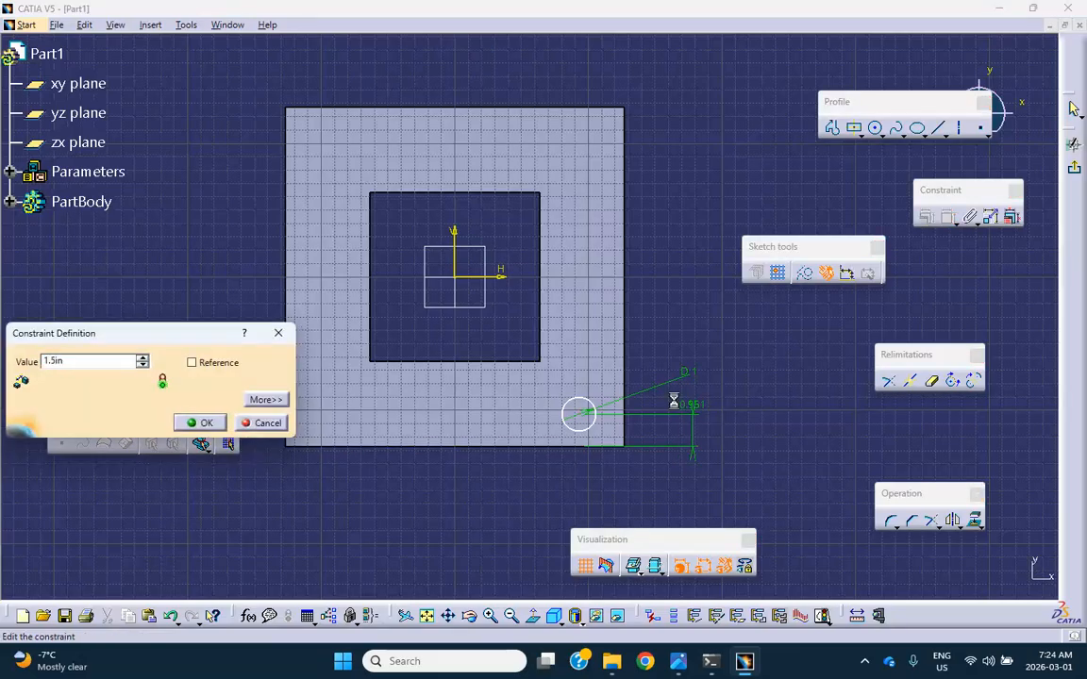
key(Return)
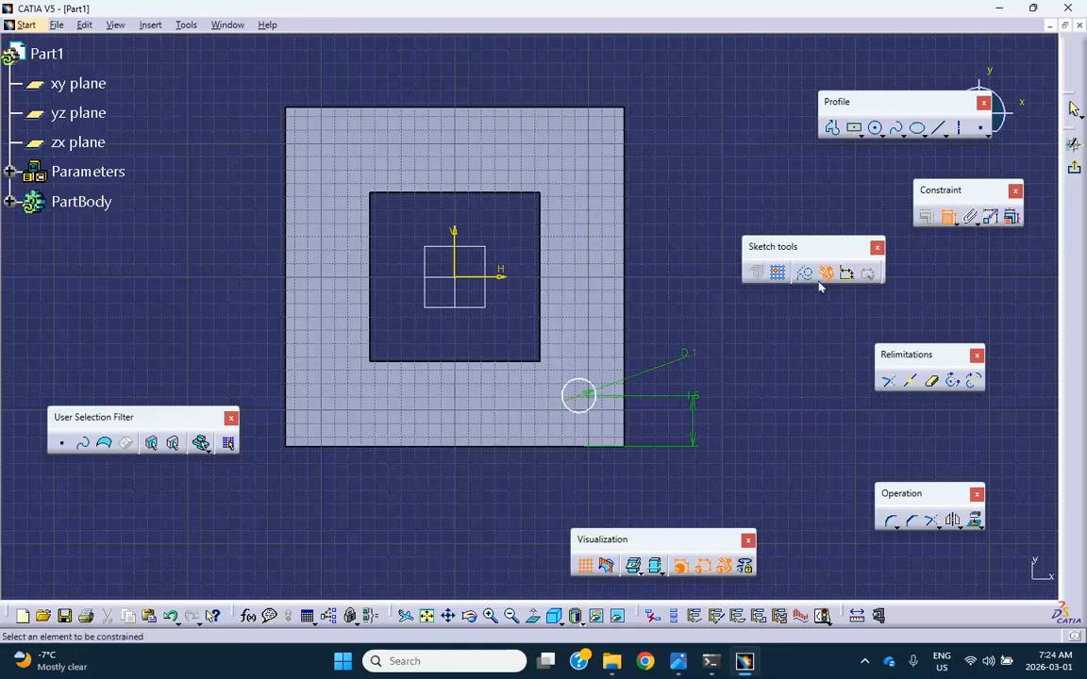
Dimension the circle center's distance from the face's right edge, set it to 1.5 in and exit the sketch
click(583, 397)
click(623, 352)
click(585, 477)
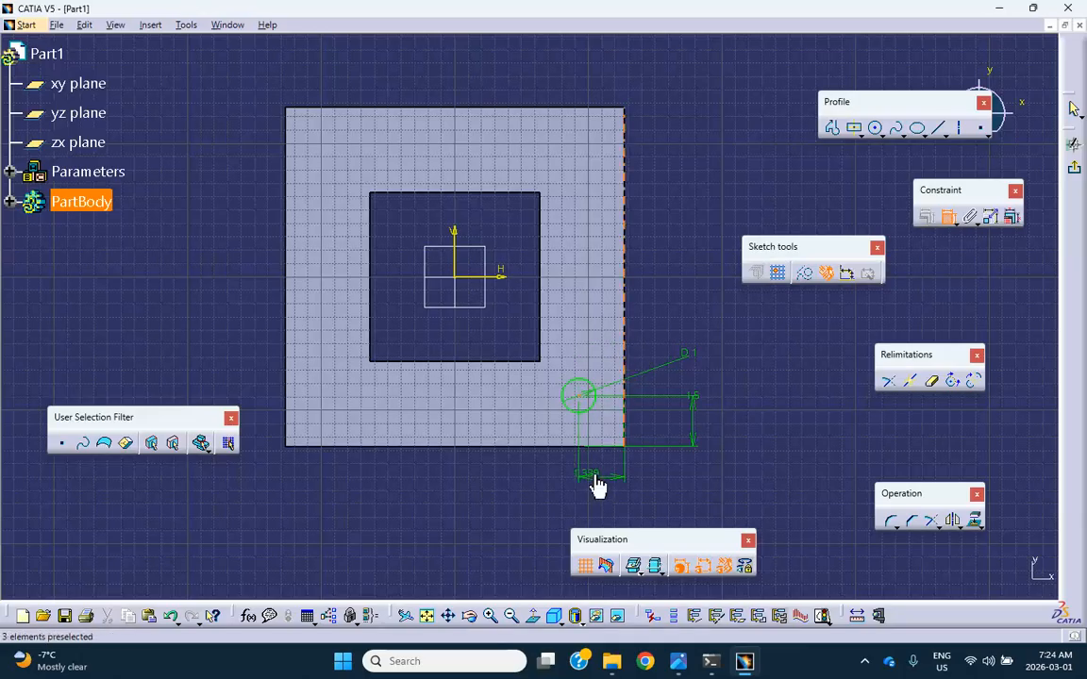
double_click(593, 479)
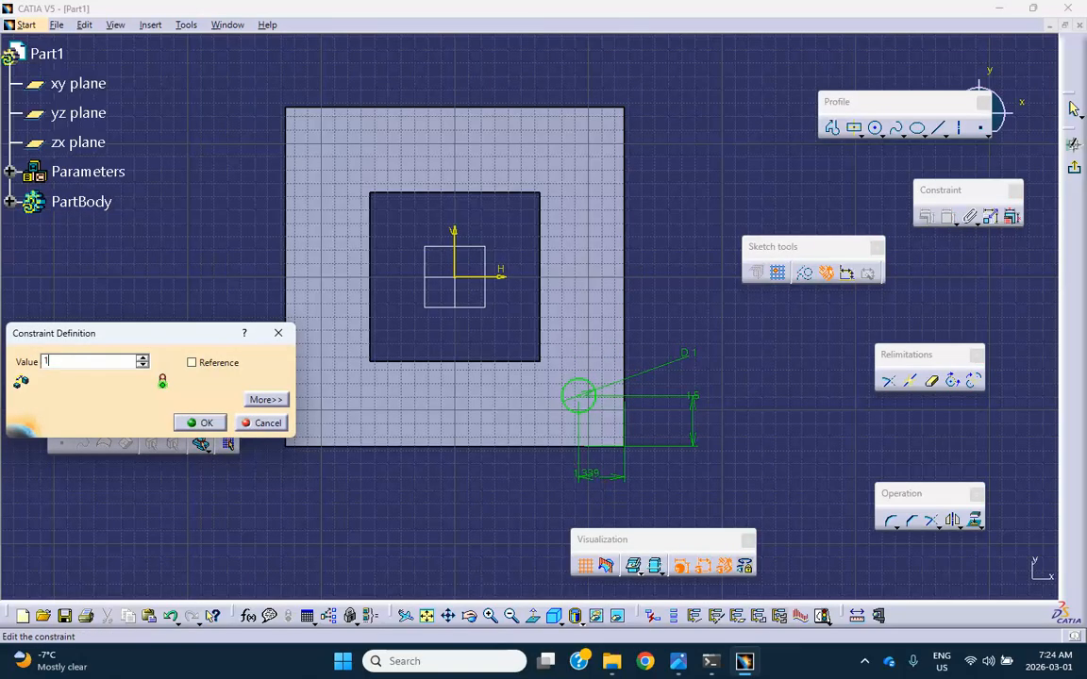
text(1.5)
key(Return)
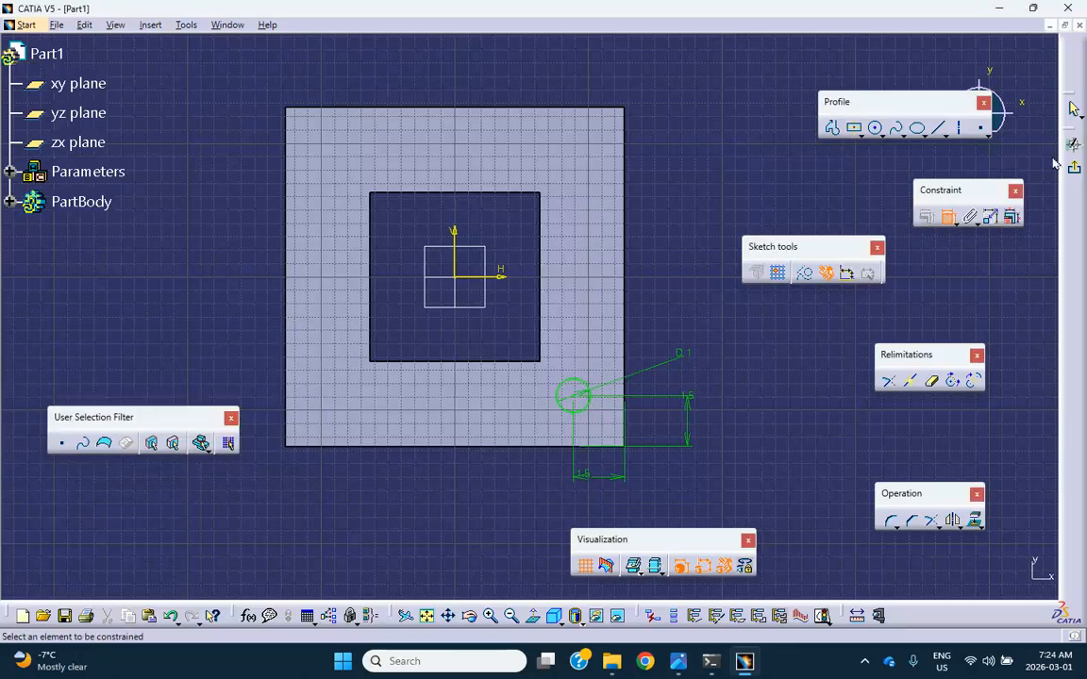
click(1073, 108)
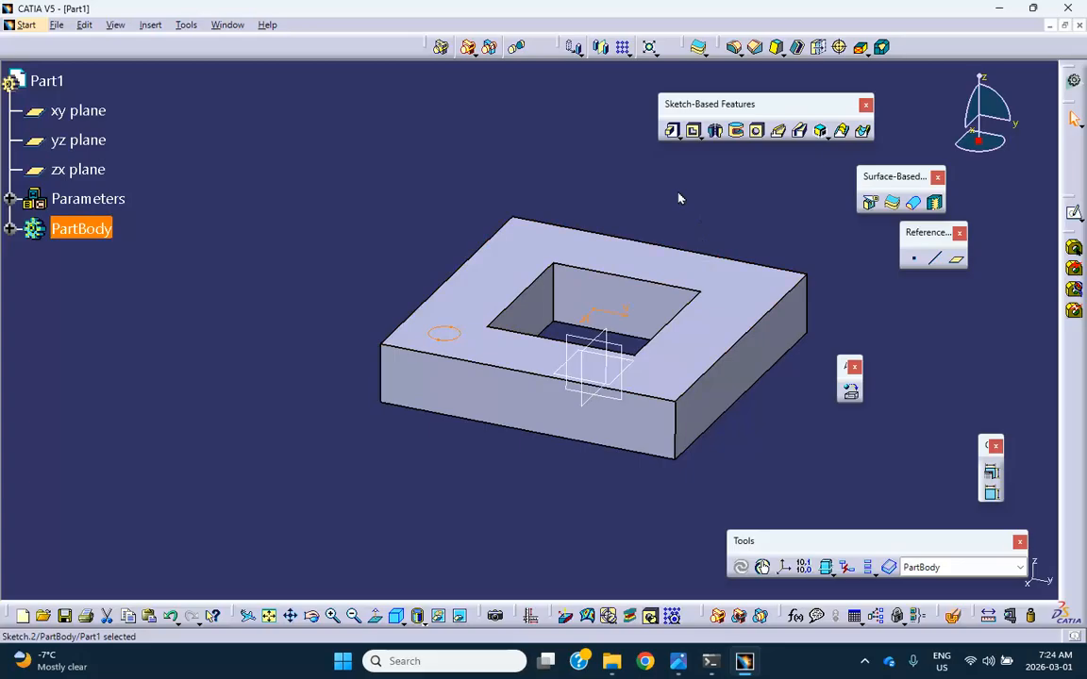
Create a pad from the circle sketch with a length of 2 in
click(673, 133)
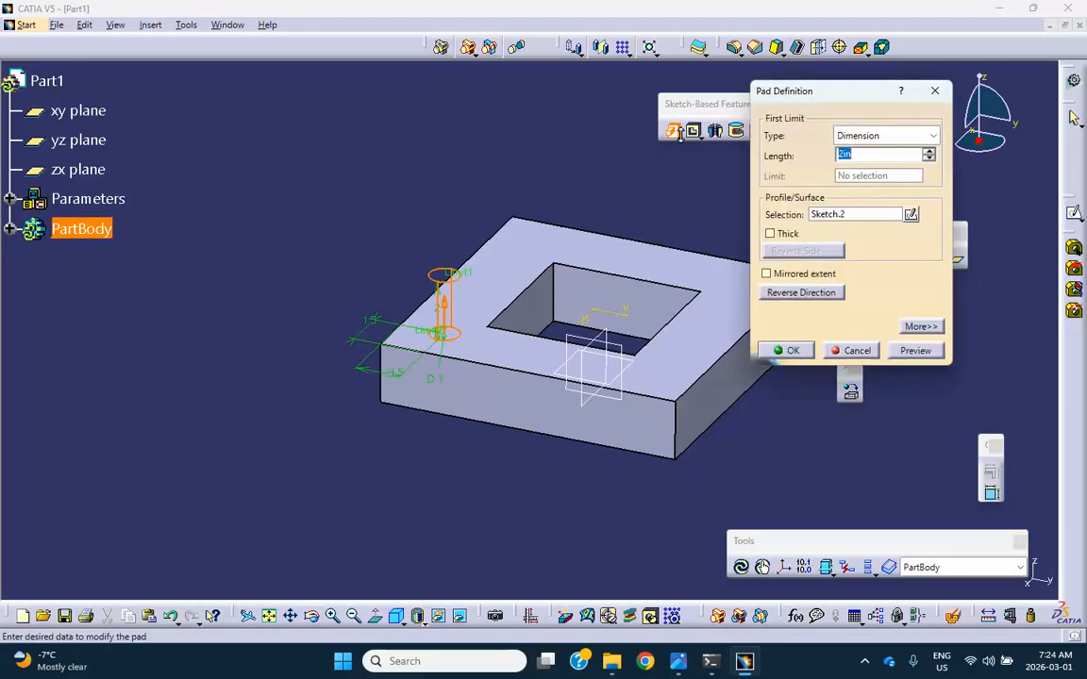
click(793, 350)
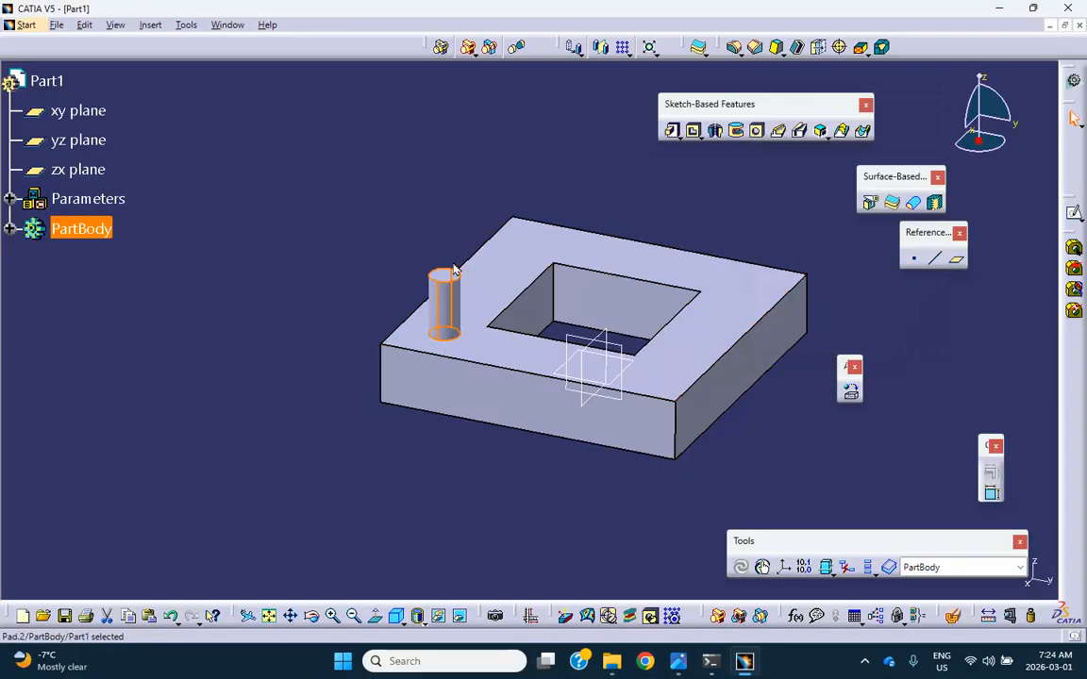
drag(501, 150, 387, 140)
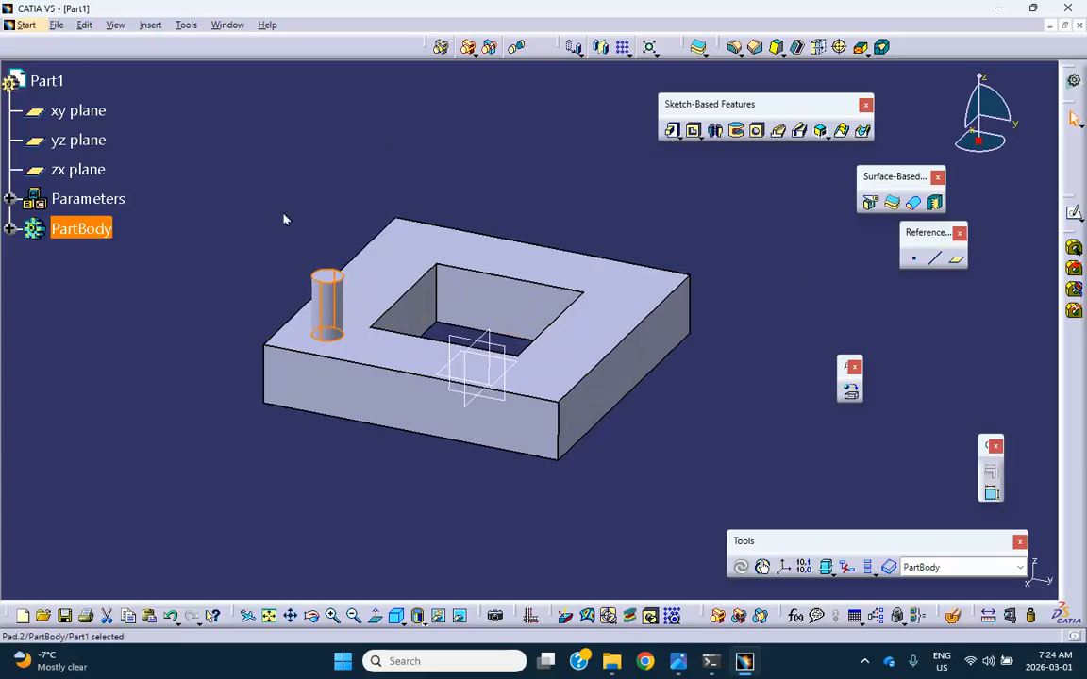
Start a circular pattern and set it to Complete crown with 4 instances
click(642, 186)
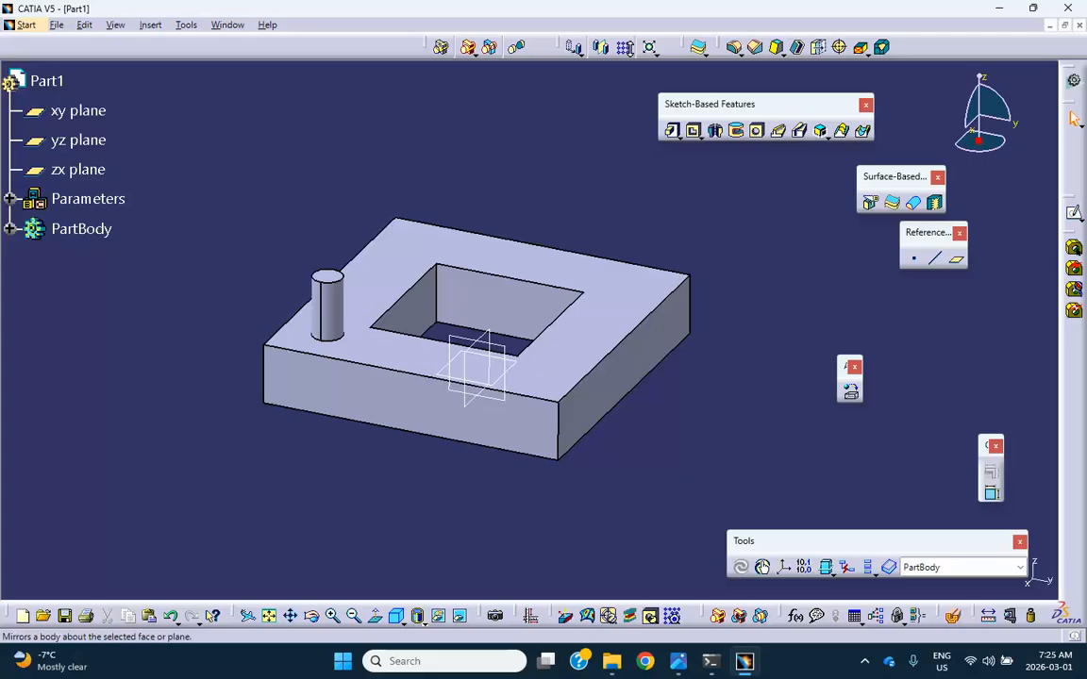
click(627, 52)
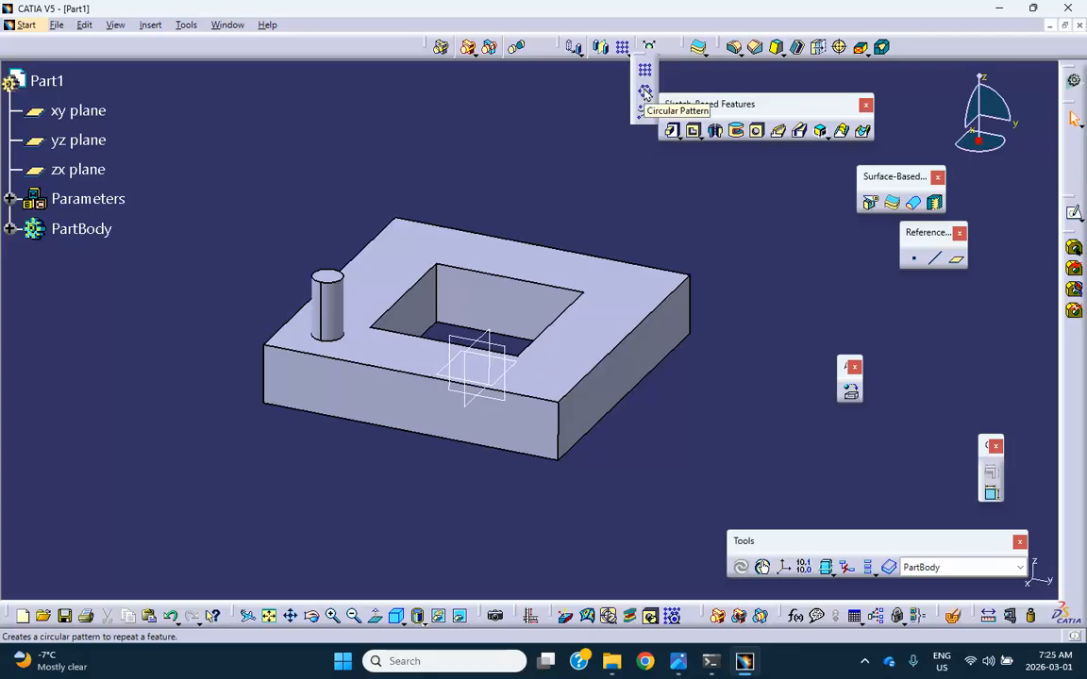
click(646, 92)
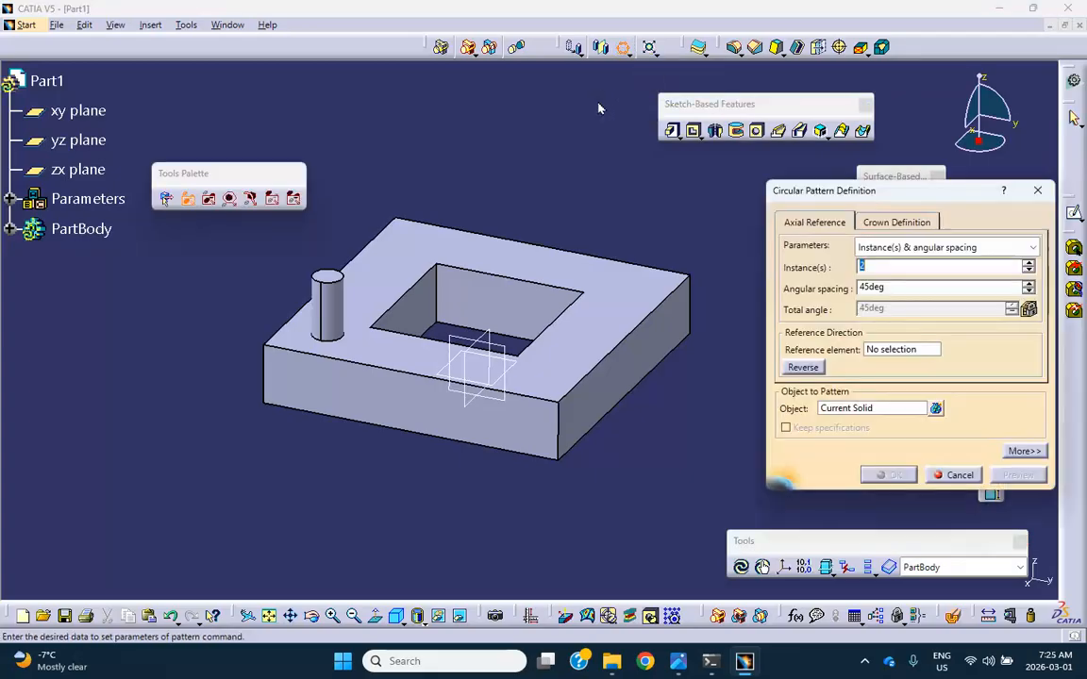
click(894, 250)
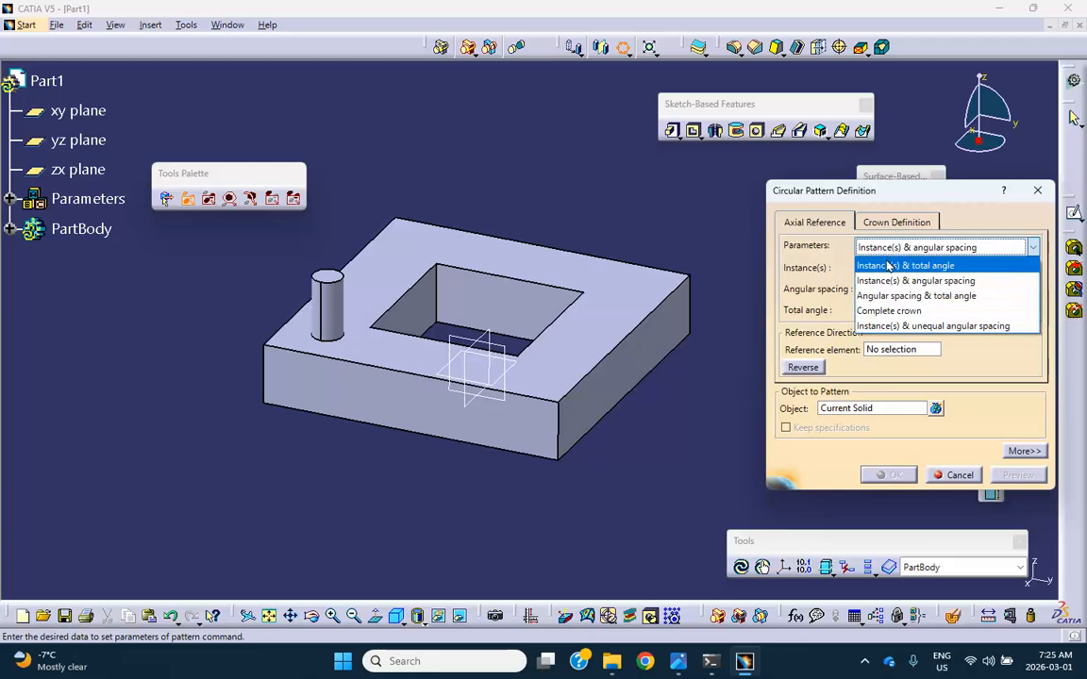
click(885, 309)
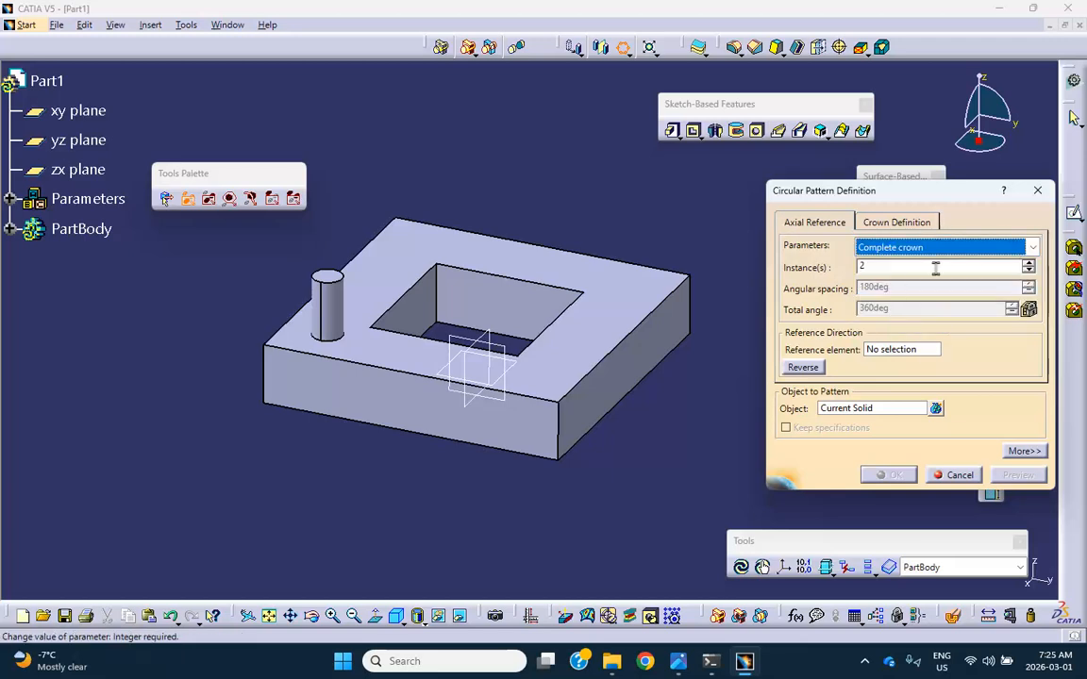
click(1028, 265)
click(1029, 265)
click(621, 177)
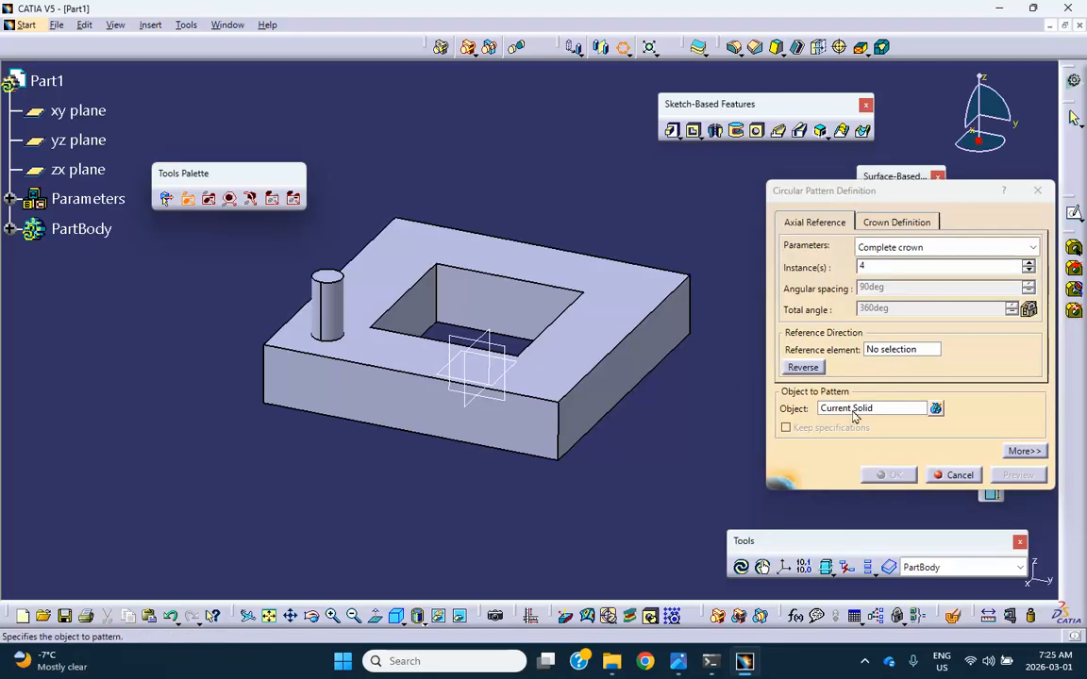
Set the frame's top face as the reference element of the circular pattern
click(854, 409)
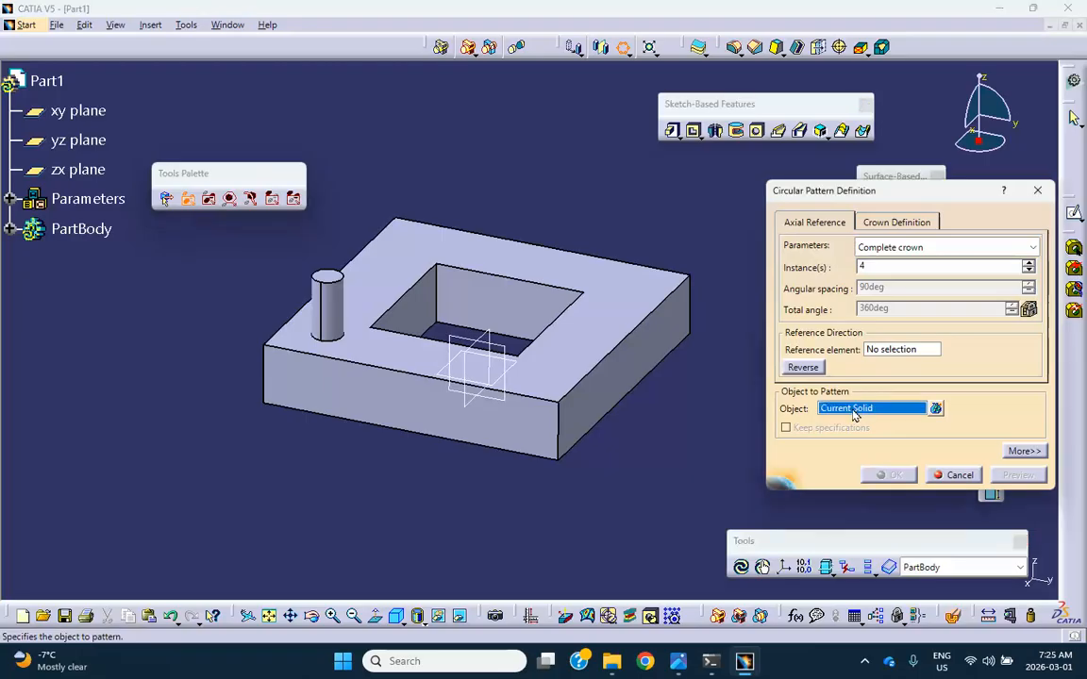
click(330, 307)
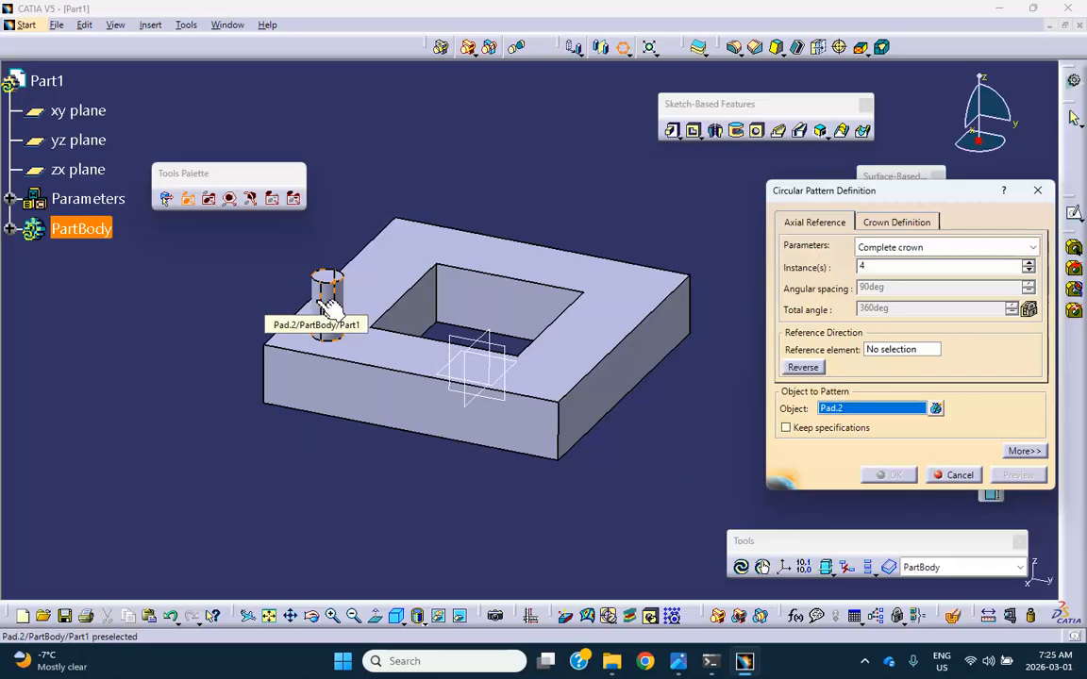
click(8, 229)
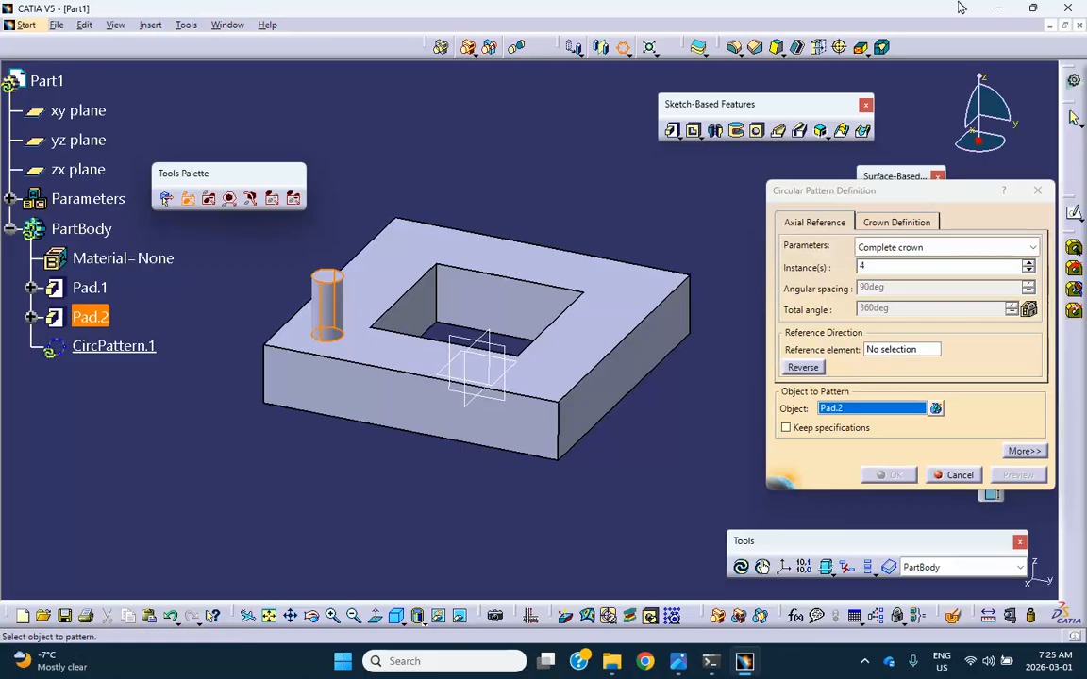
click(606, 279)
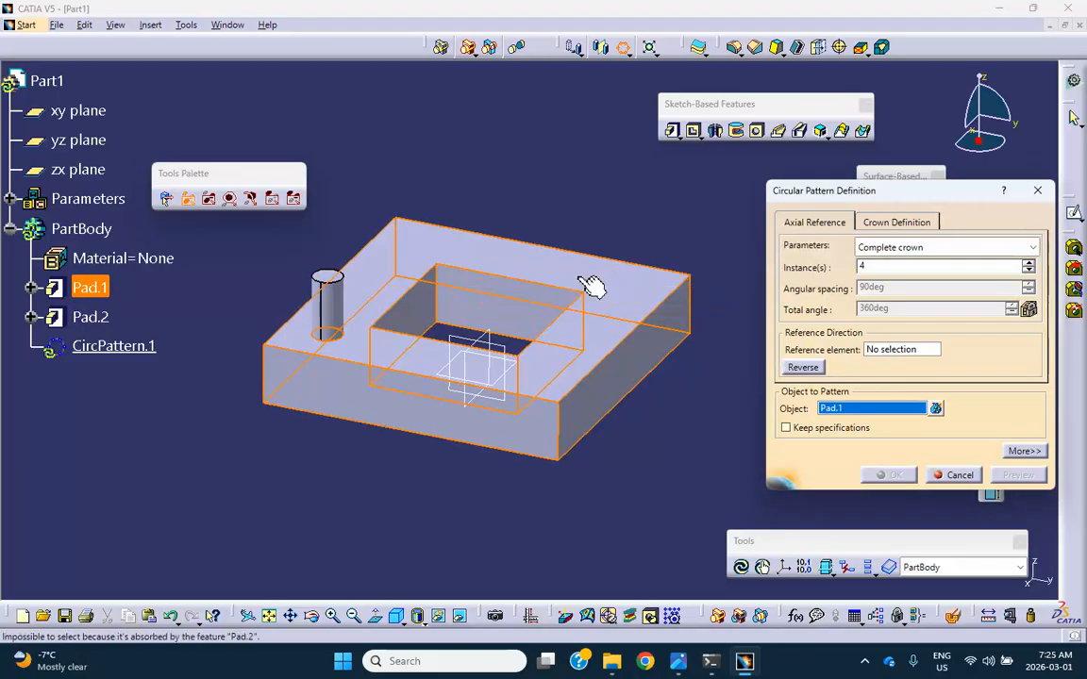
click(875, 349)
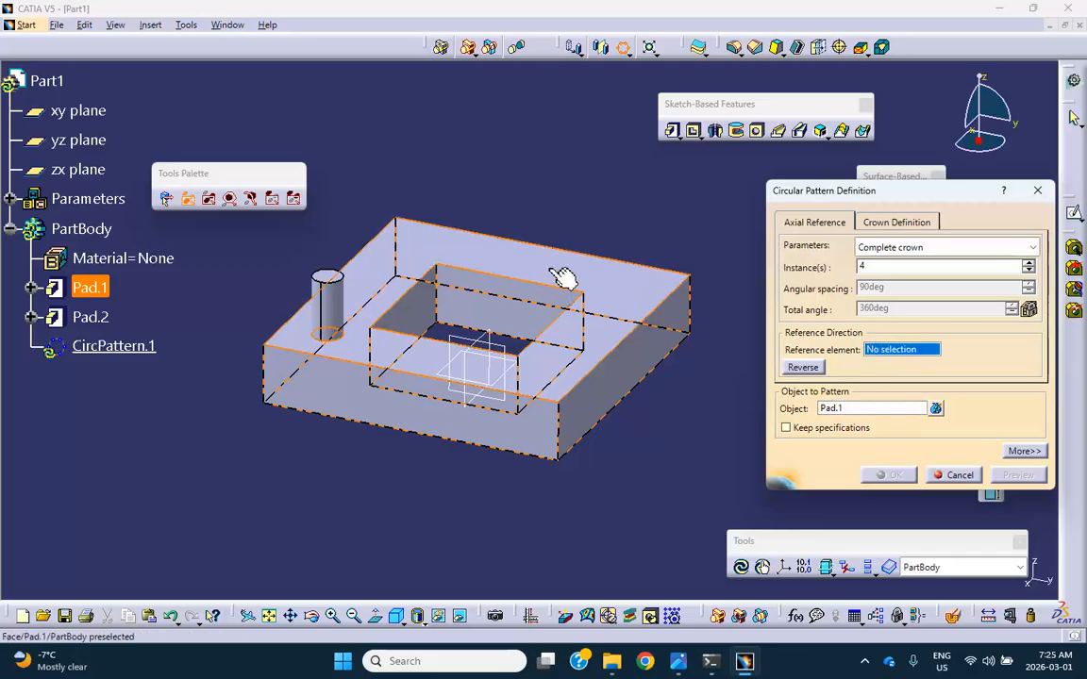
click(598, 283)
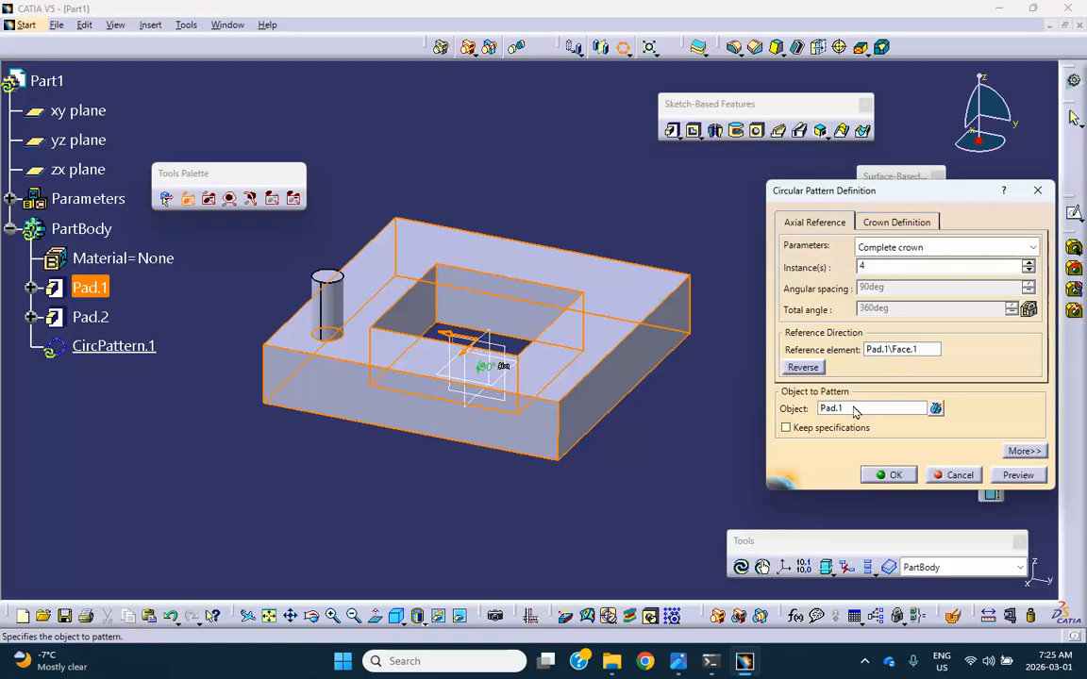
Choose the cylindrical post's pad (Pad.2) as the object to pattern and create the circular pattern
click(887, 410)
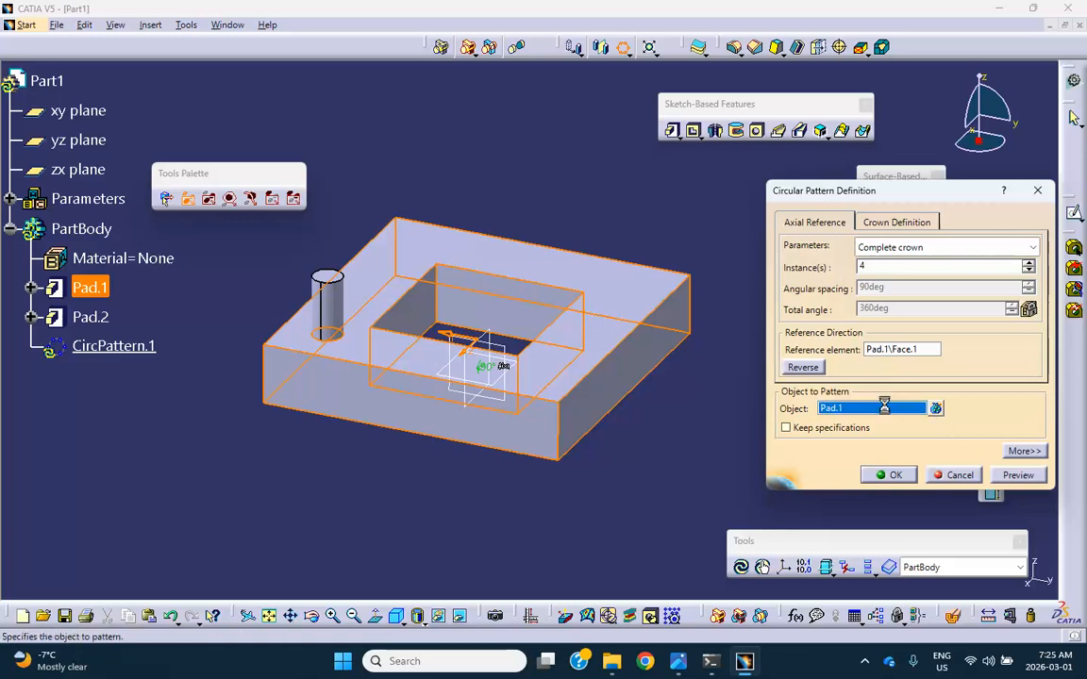
click(101, 317)
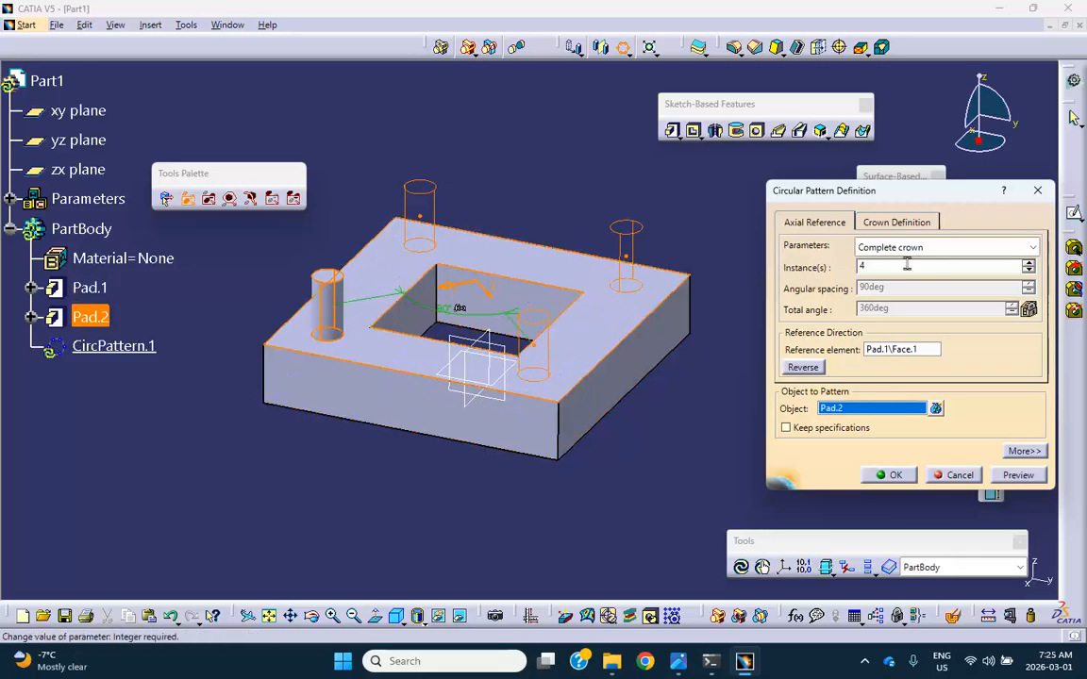
click(891, 476)
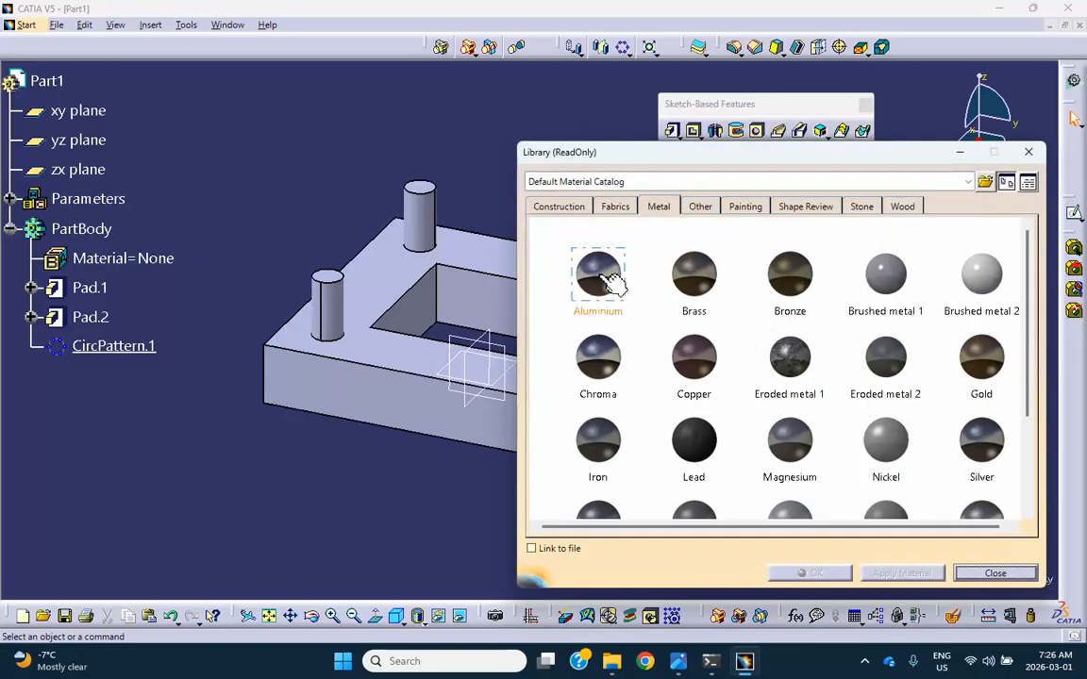
Apply the Steel material from the Metal catalog to the whole part, Part1
scroll(655, 377, down, 1)
click(603, 429)
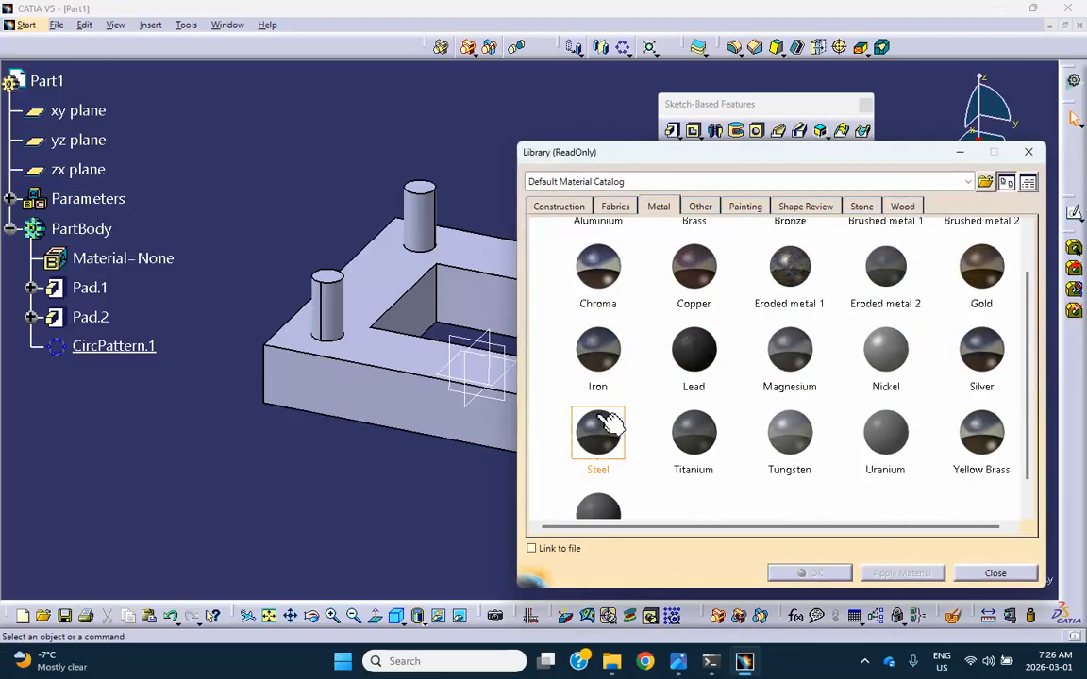
click(58, 85)
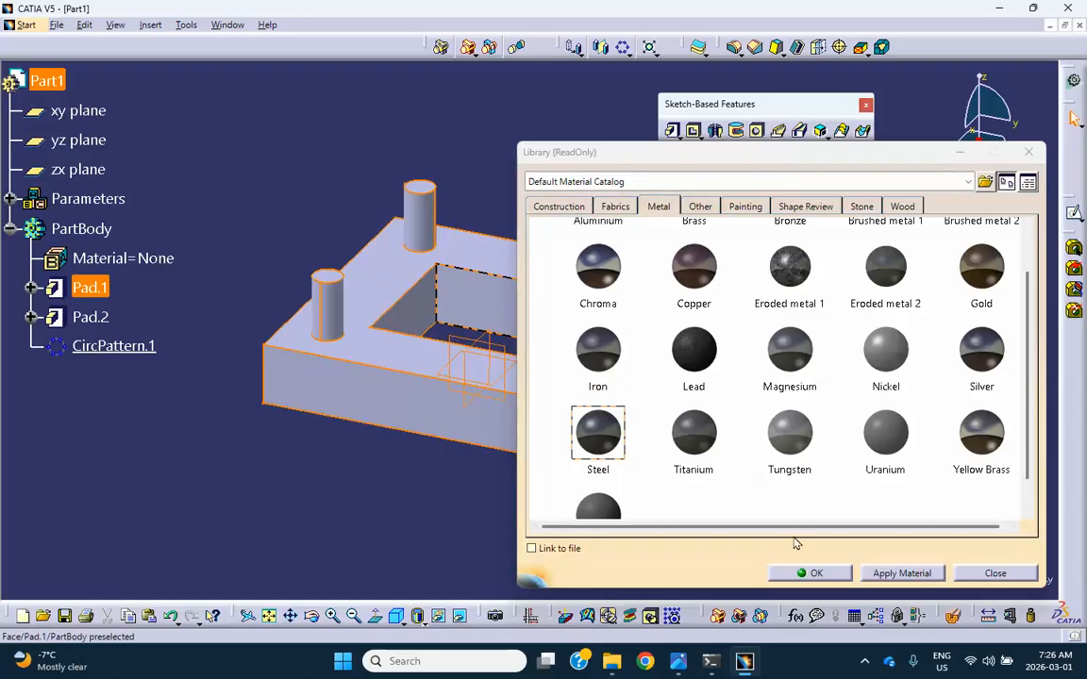
click(816, 573)
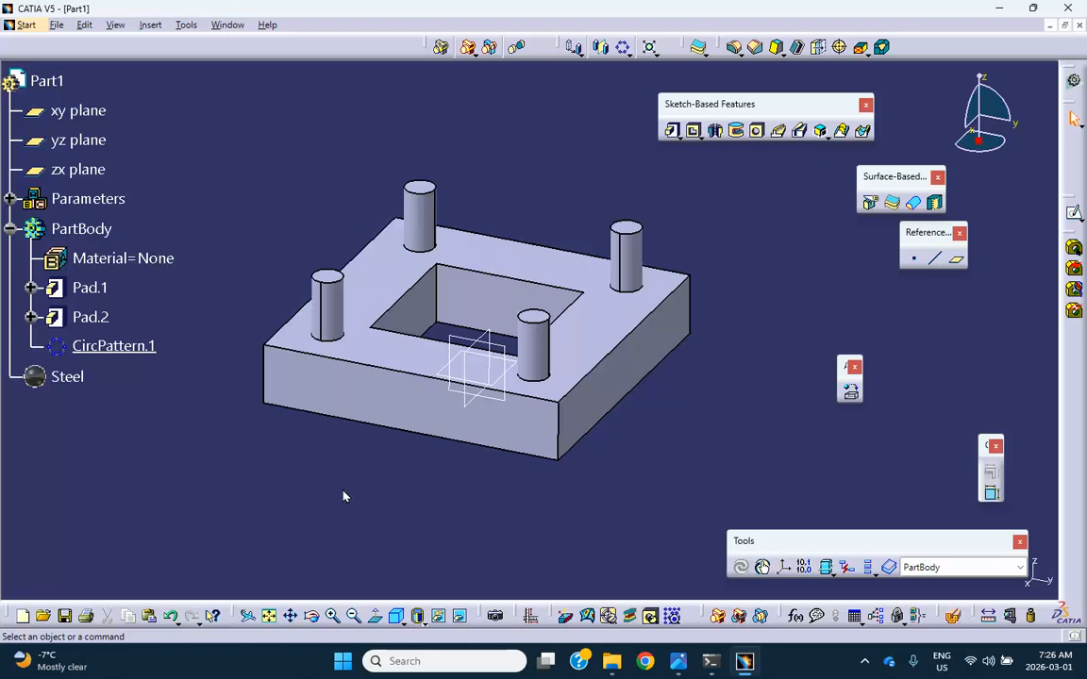
Begin saving Part1 under a chosen location and create a folder named "week 8 activity 1" on the Desktop
click(54, 27)
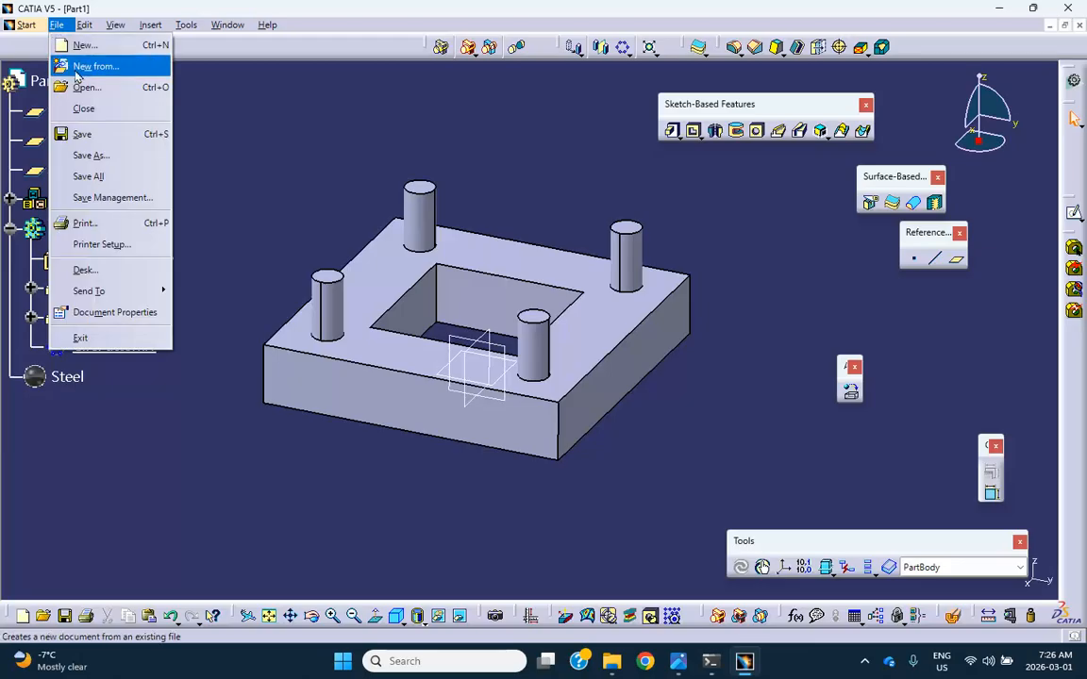
click(132, 178)
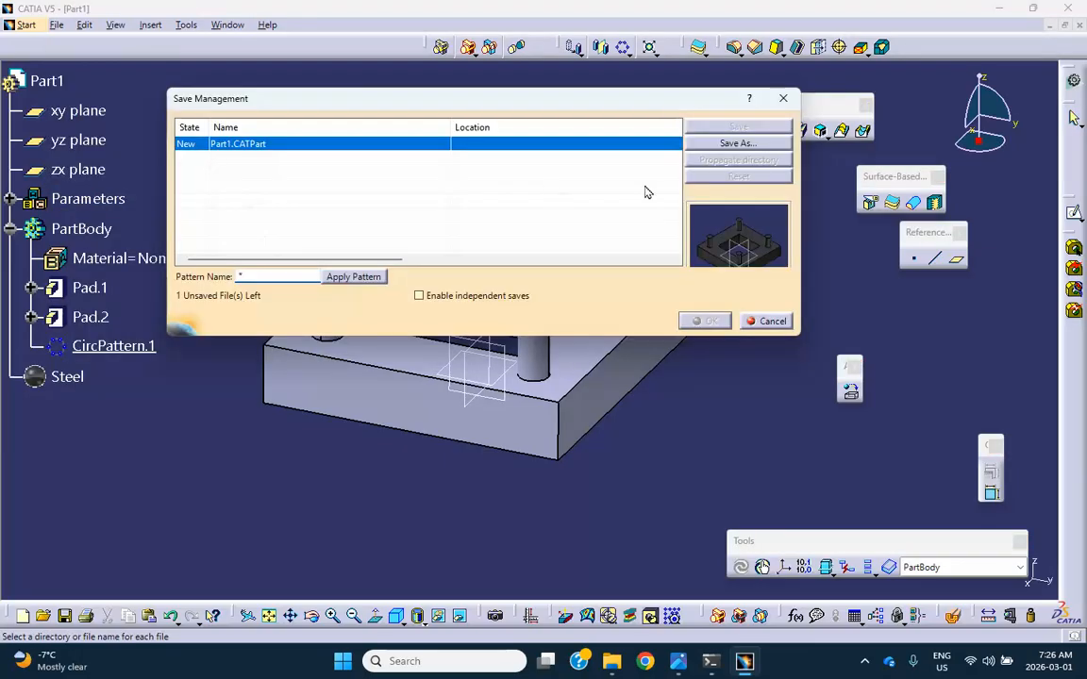
click(736, 143)
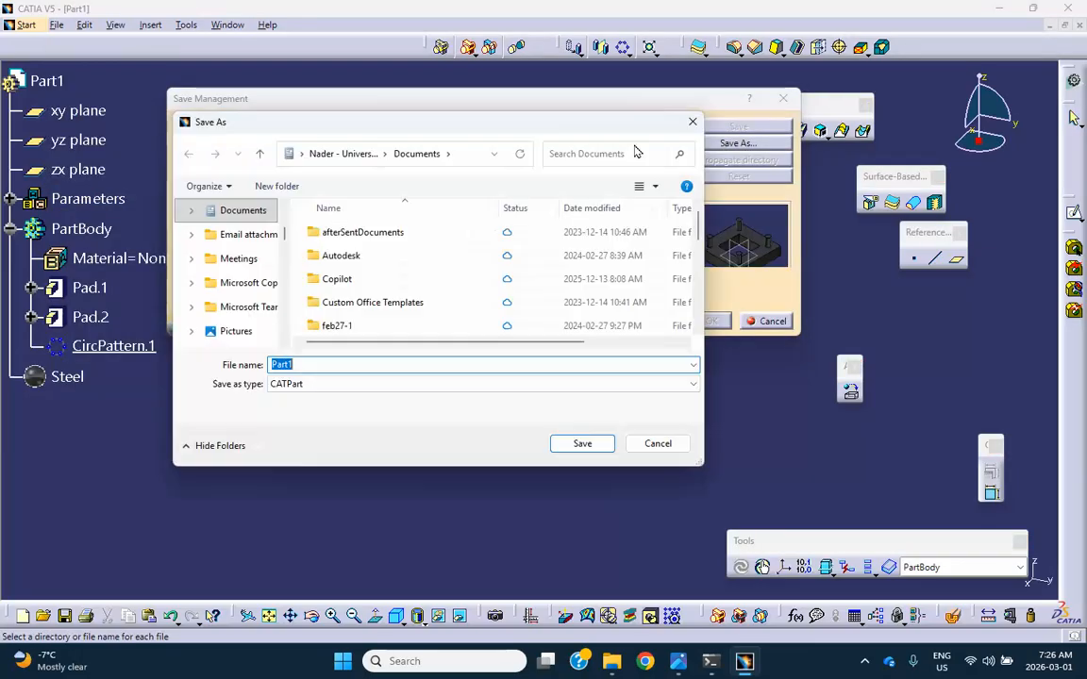
scroll(238, 232, up, 5)
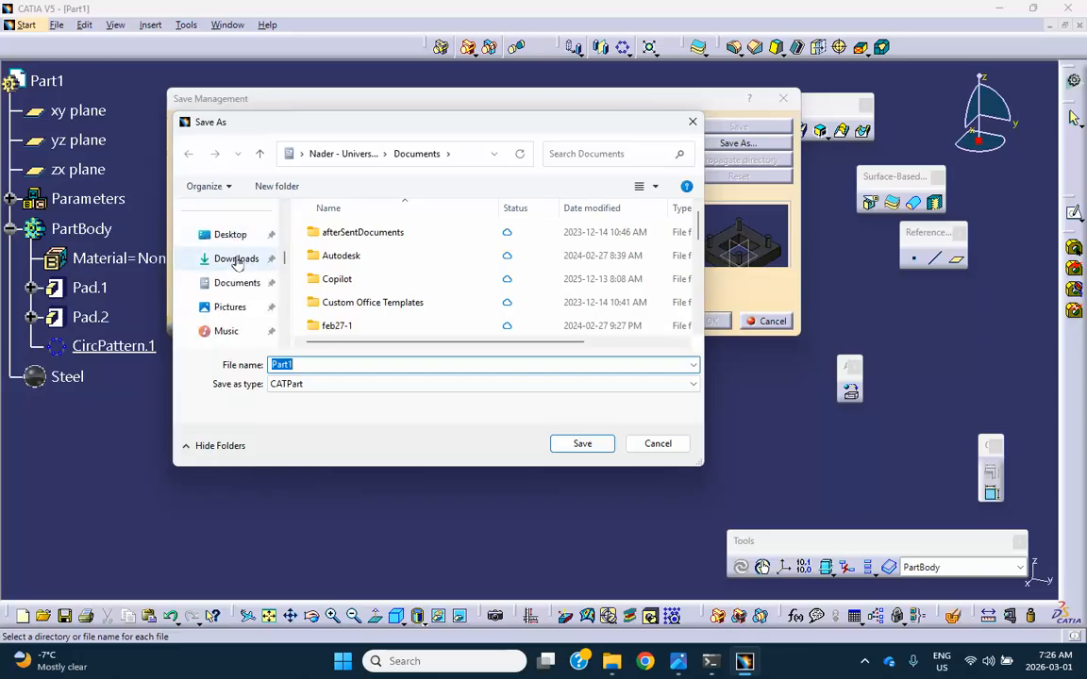
click(228, 240)
click(283, 188)
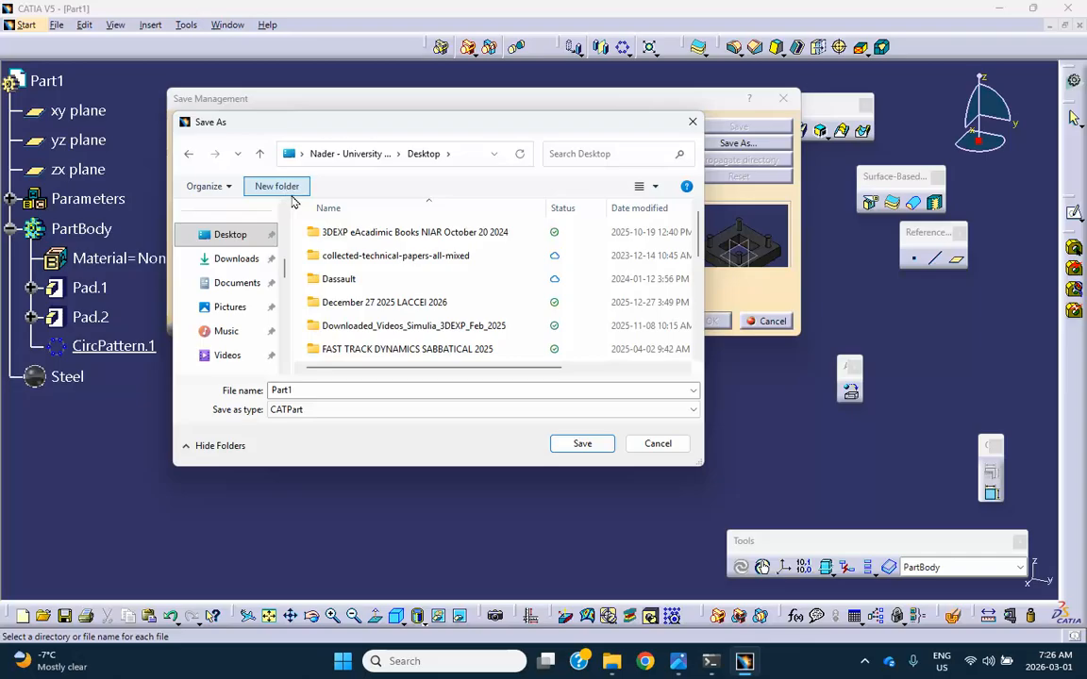
text(w)
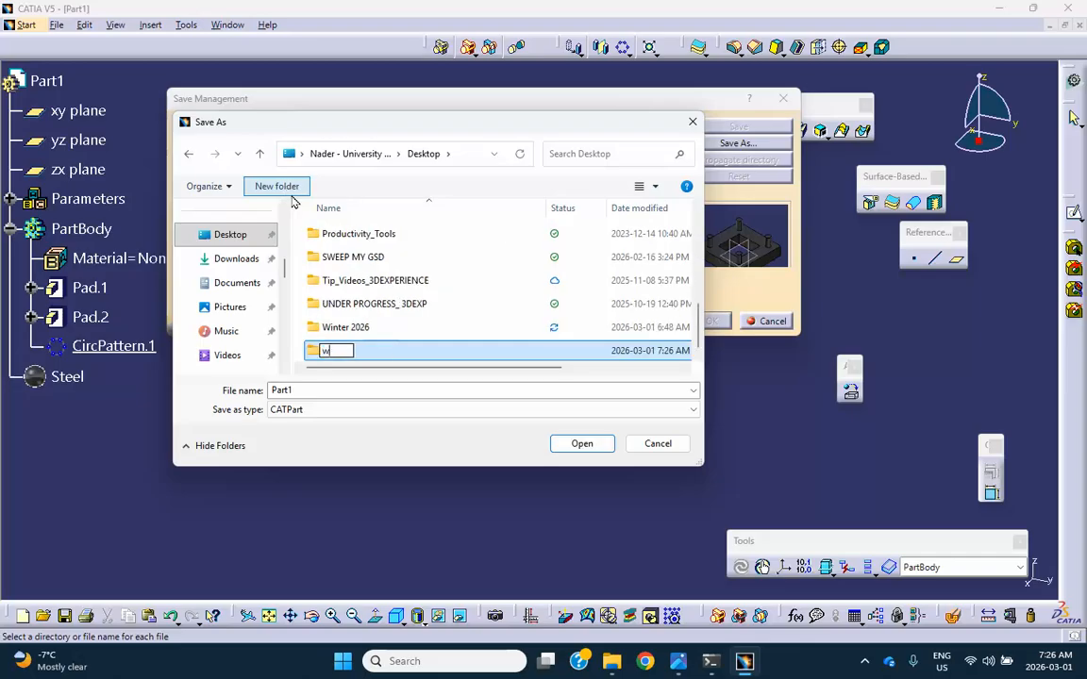
text(eek 8 acti)
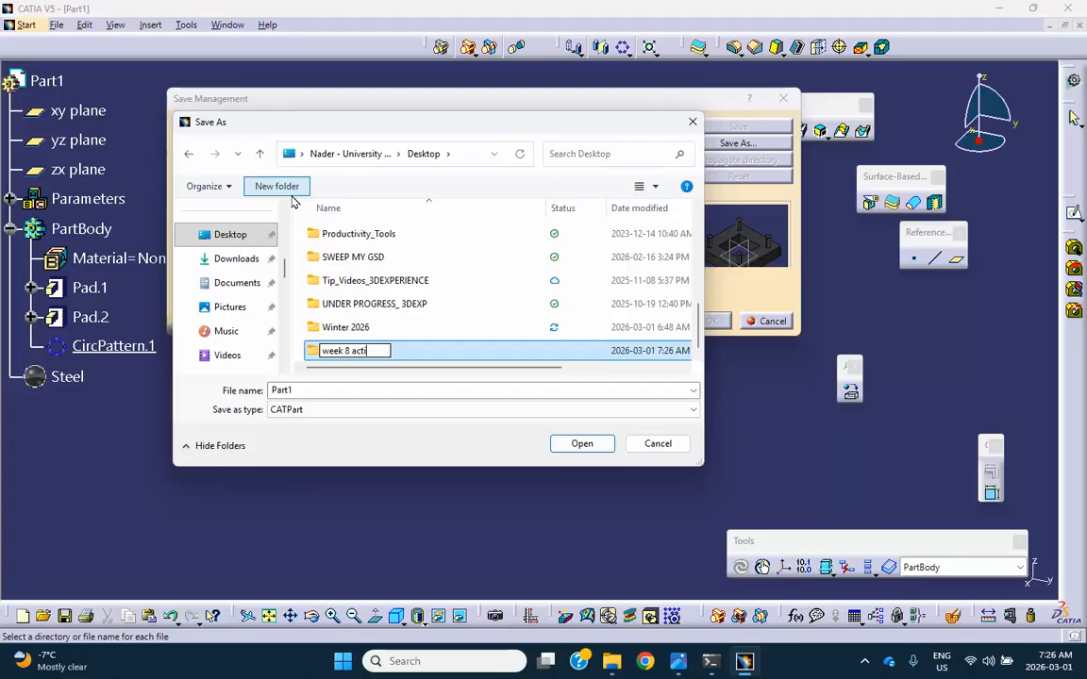
text(y 1)
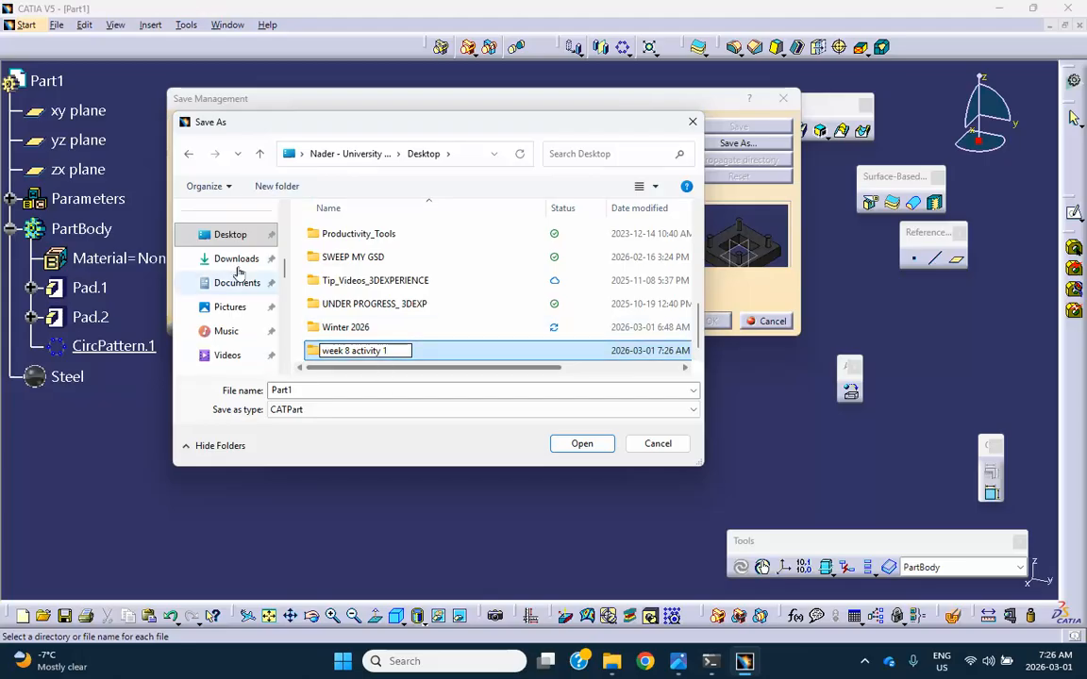
click(447, 358)
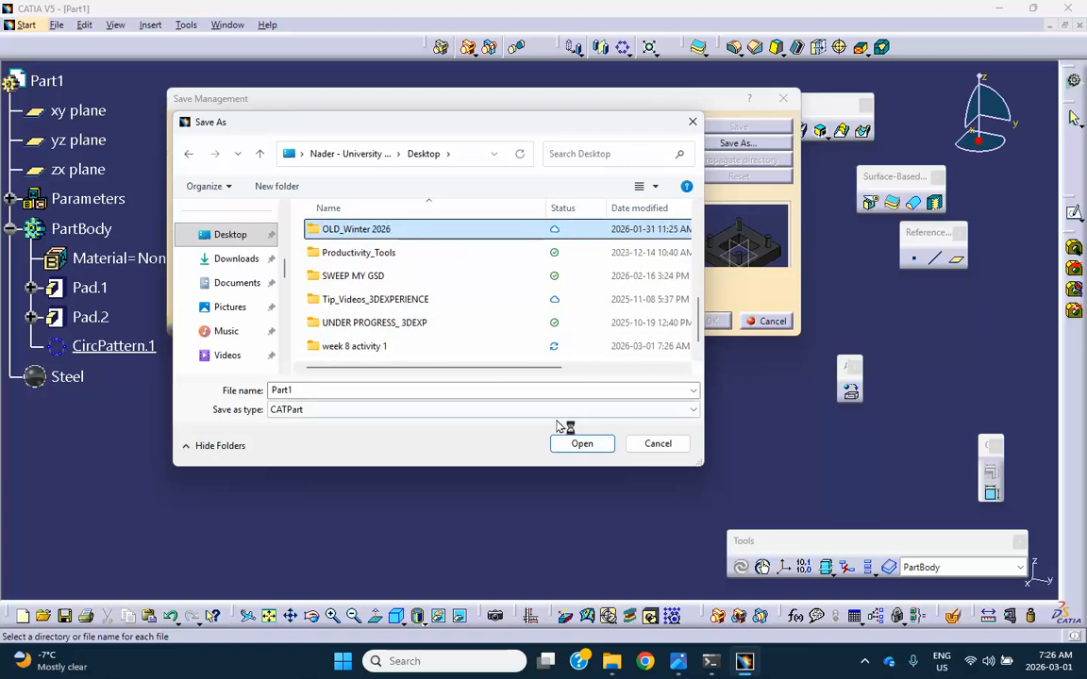
Save the part as Part1 in CATPart format inside the "week 8 activity 1" folder and confirm the save management
scroll(452, 304, up, 3)
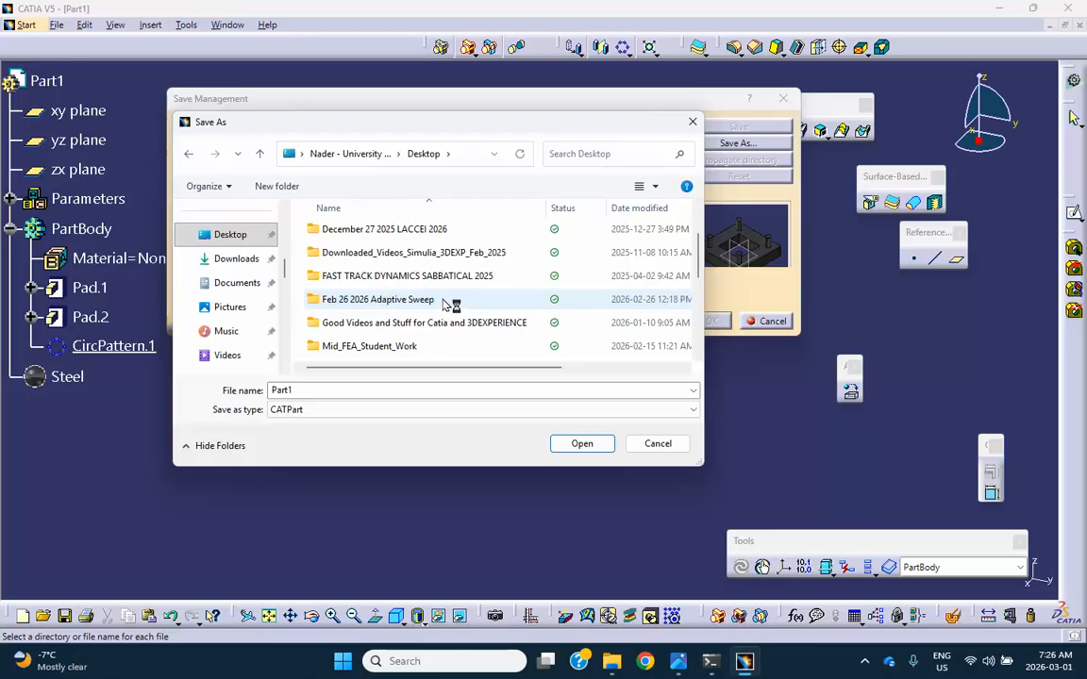
scroll(451, 304, down, 2)
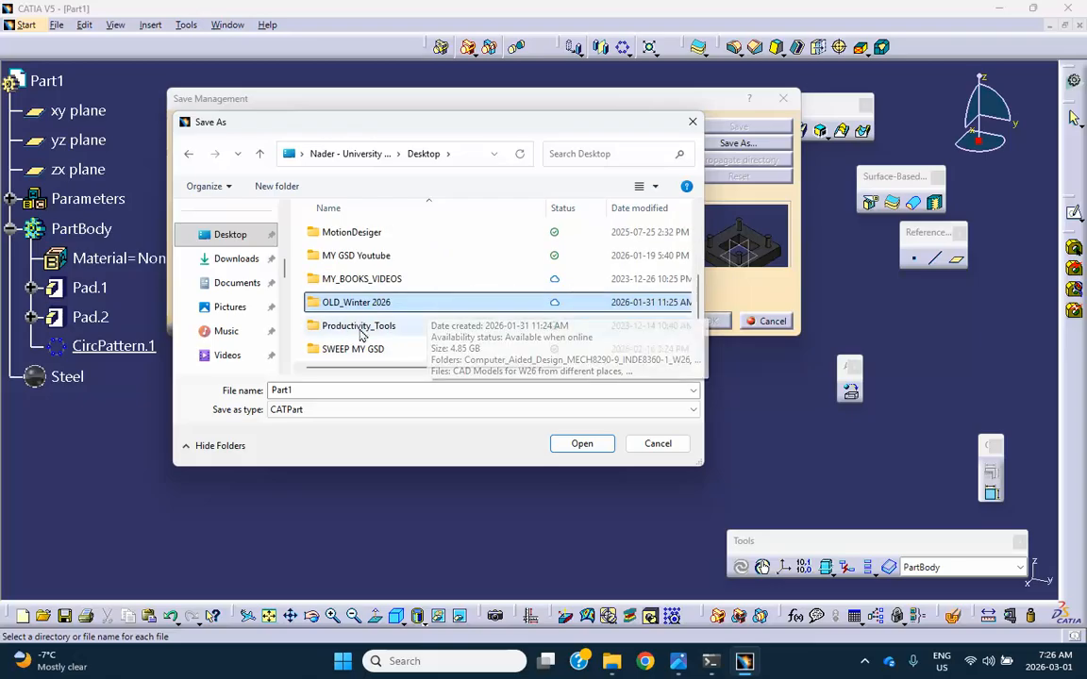
scroll(355, 340, up, 3)
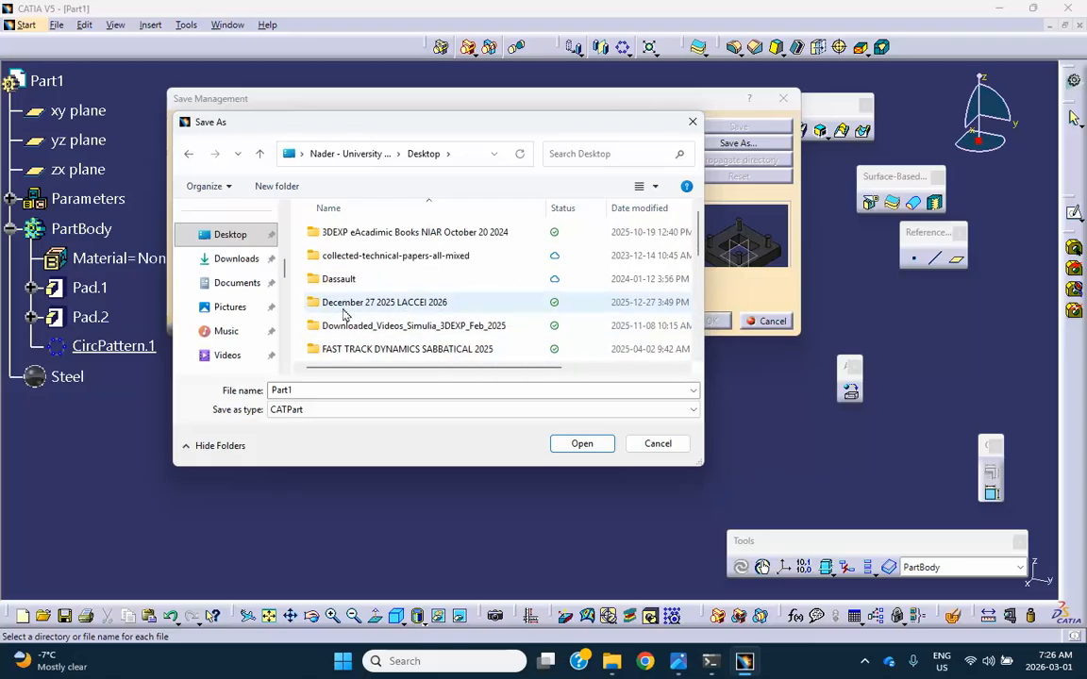
scroll(349, 267, down, 1)
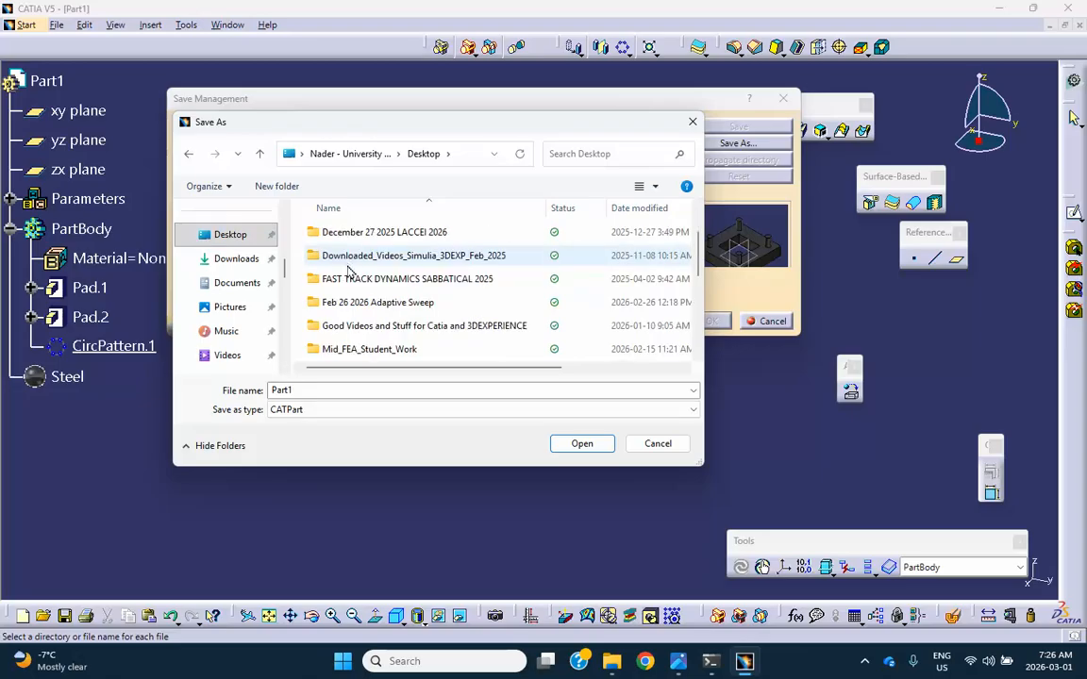
scroll(349, 271, down, 1)
scroll(348, 272, down, 1)
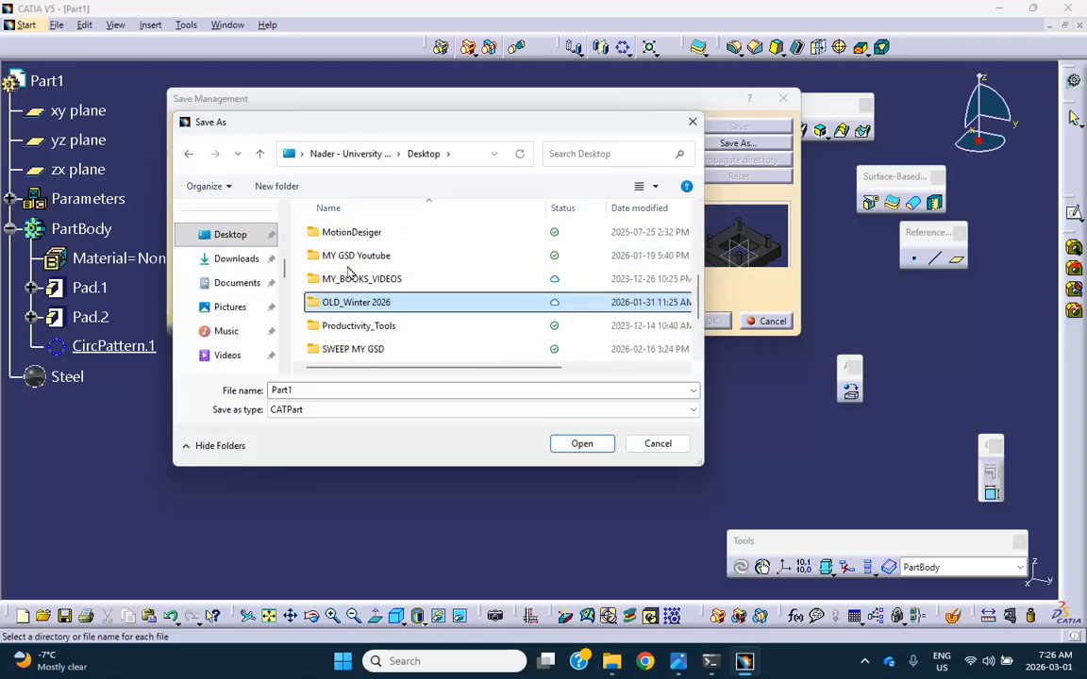
scroll(349, 271, down, 1)
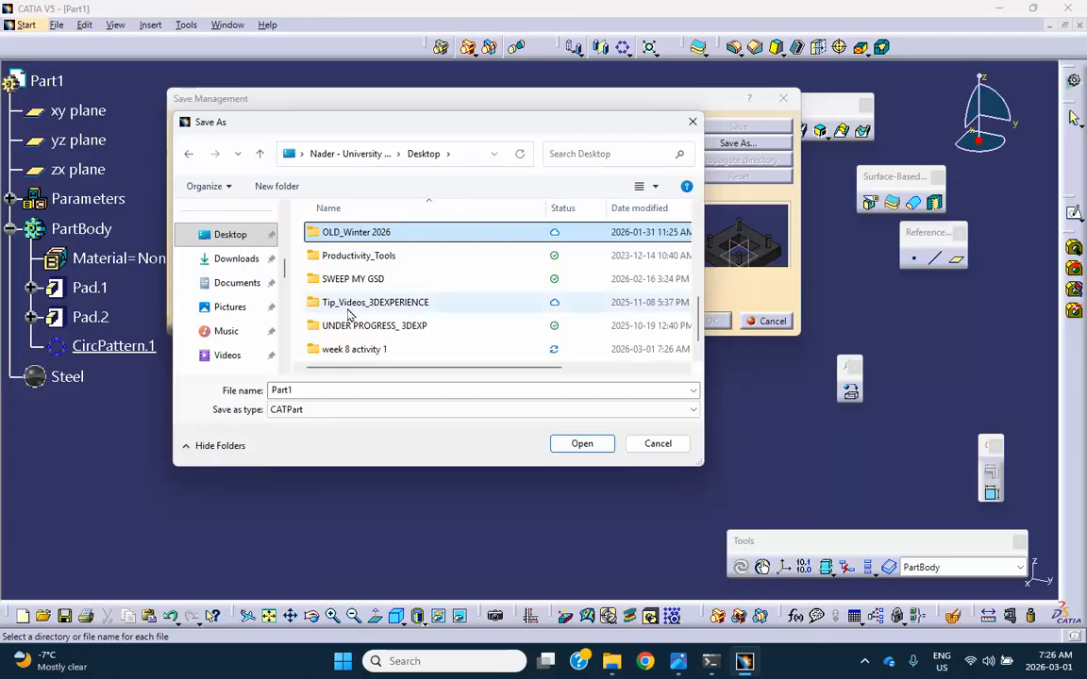
click(349, 349)
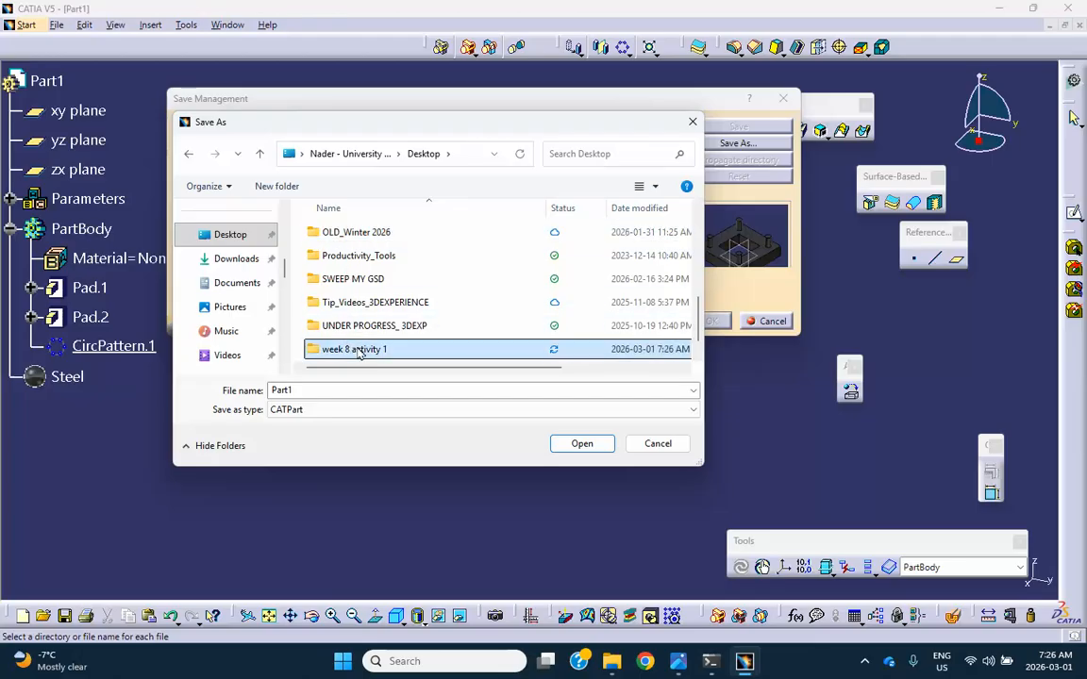
double_click(359, 349)
click(587, 447)
click(709, 322)
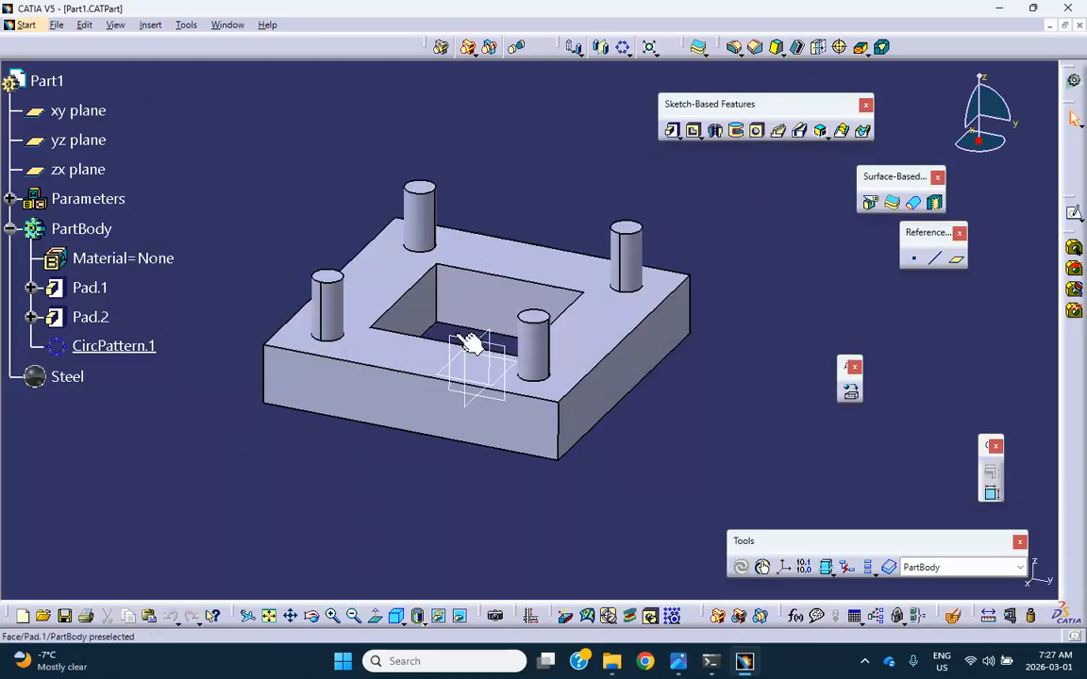
Close the part and reopen Part1 from the "week 8 activity 1" folder on the Desktop
click(1080, 28)
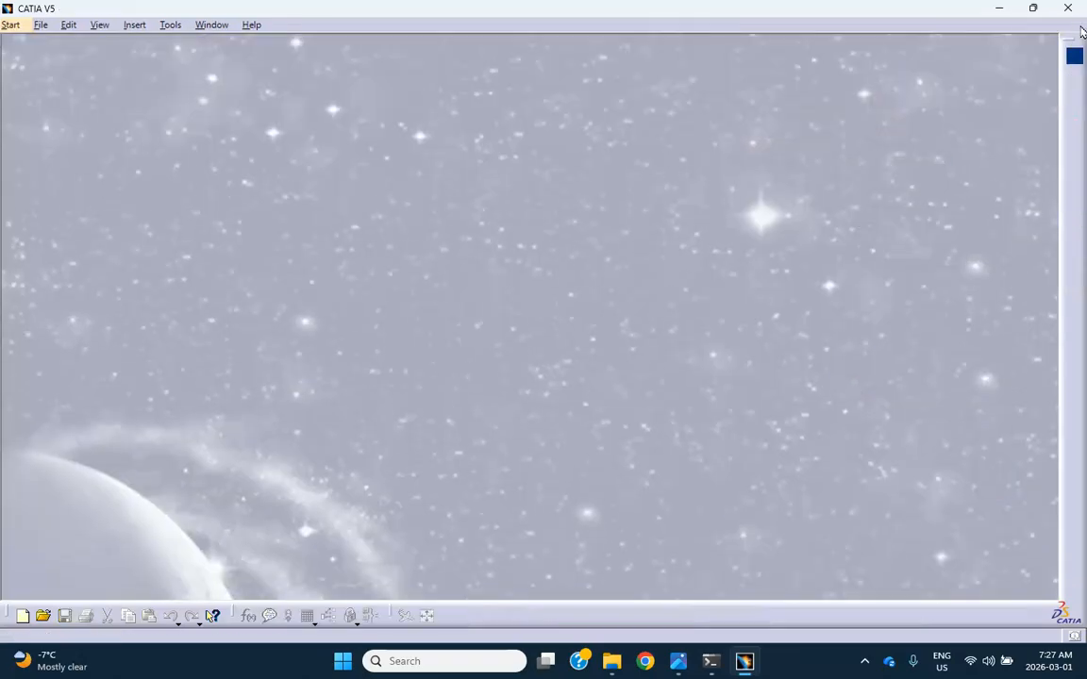
click(1000, 9)
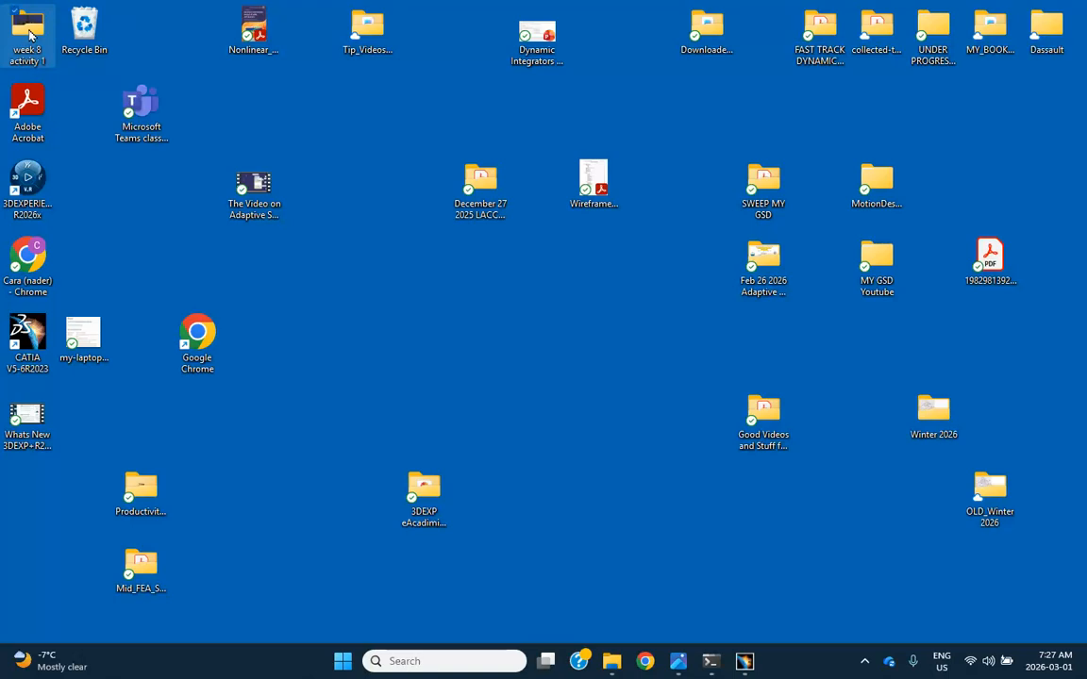
double_click(28, 34)
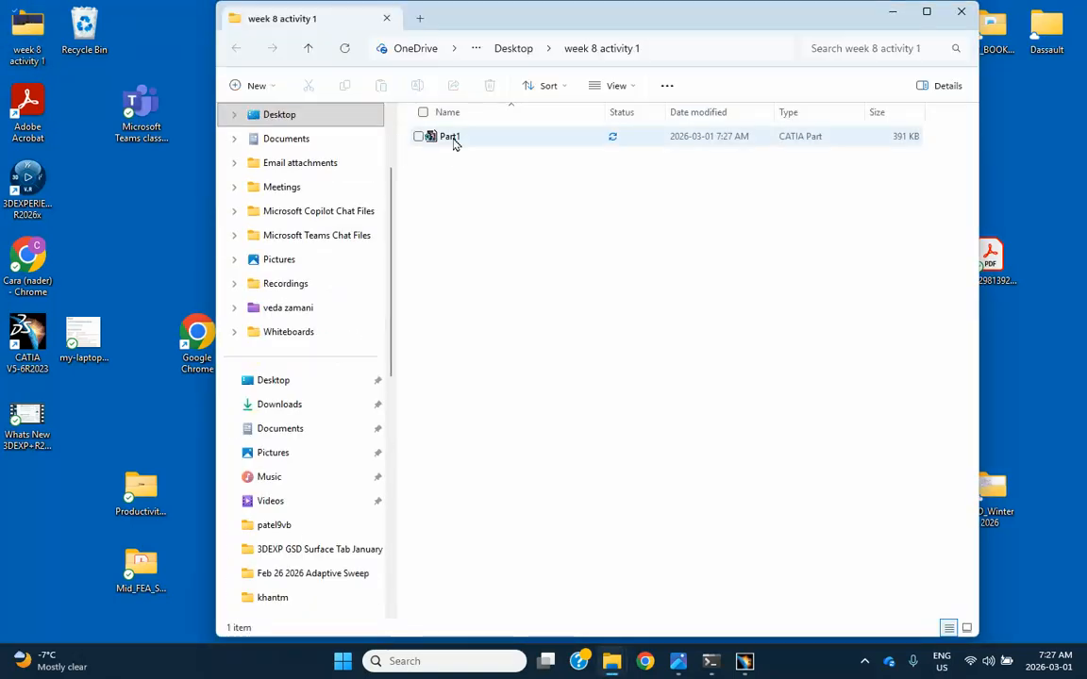
double_click(450, 138)
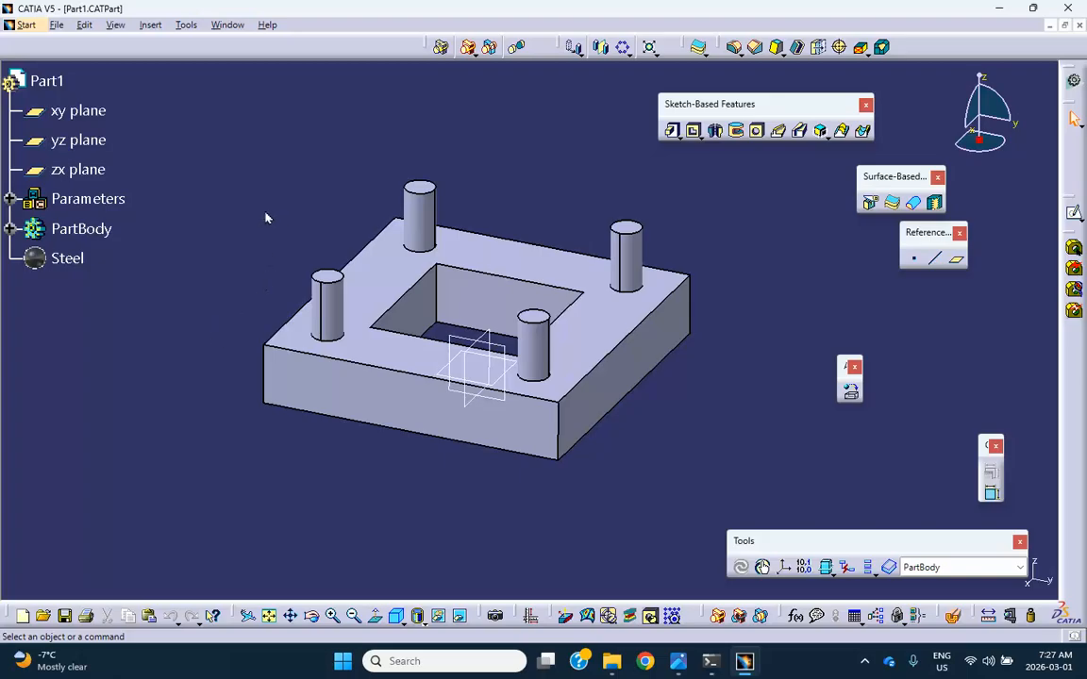
Start a Generative Structural Analysis of the part with a Static Analysis case
click(27, 24)
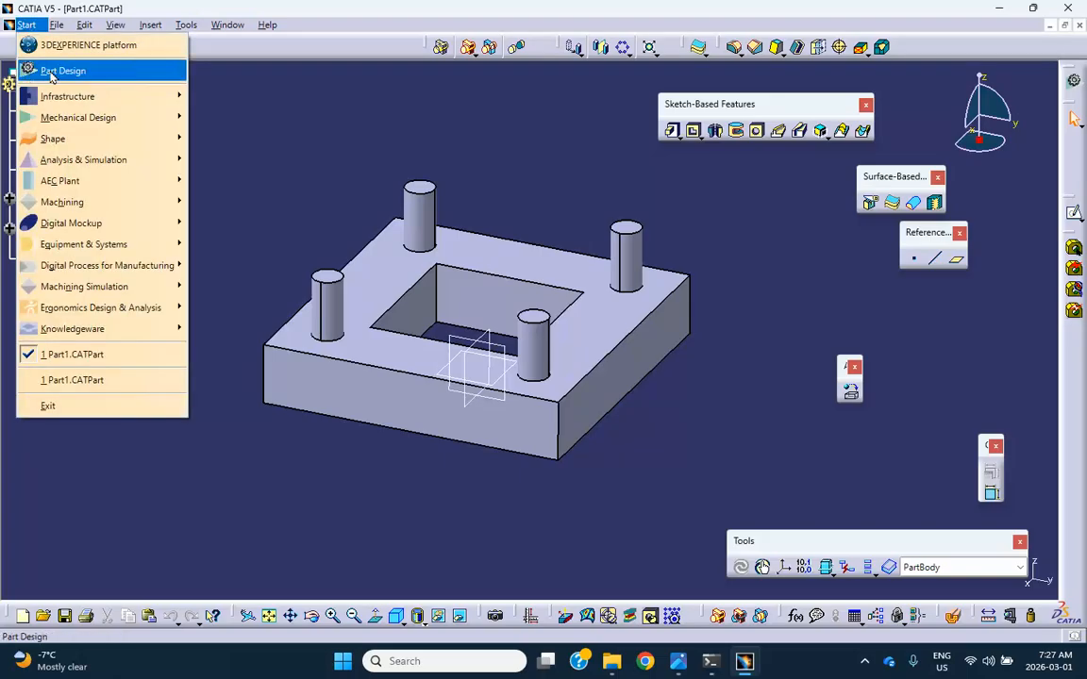
mouse_move(83, 162)
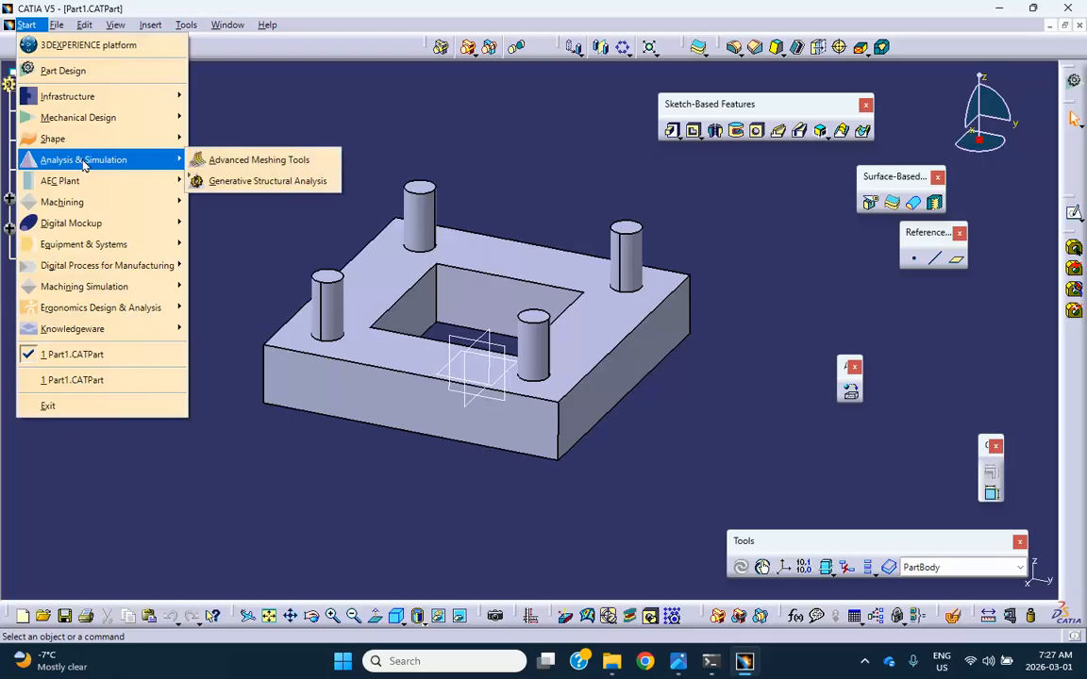
click(215, 180)
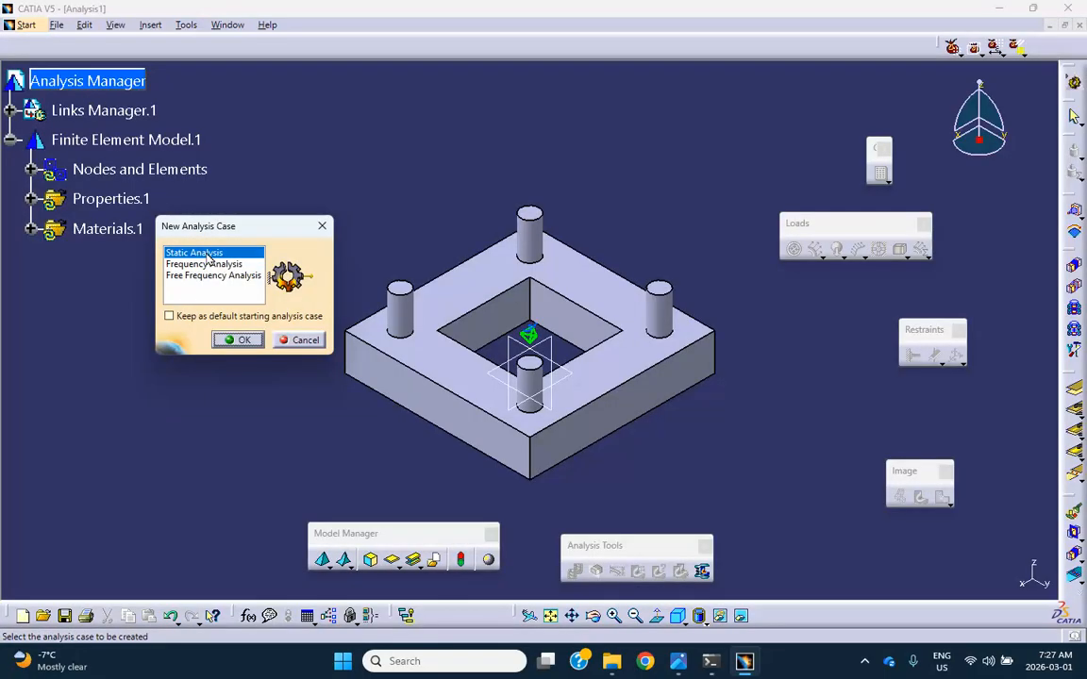
click(240, 340)
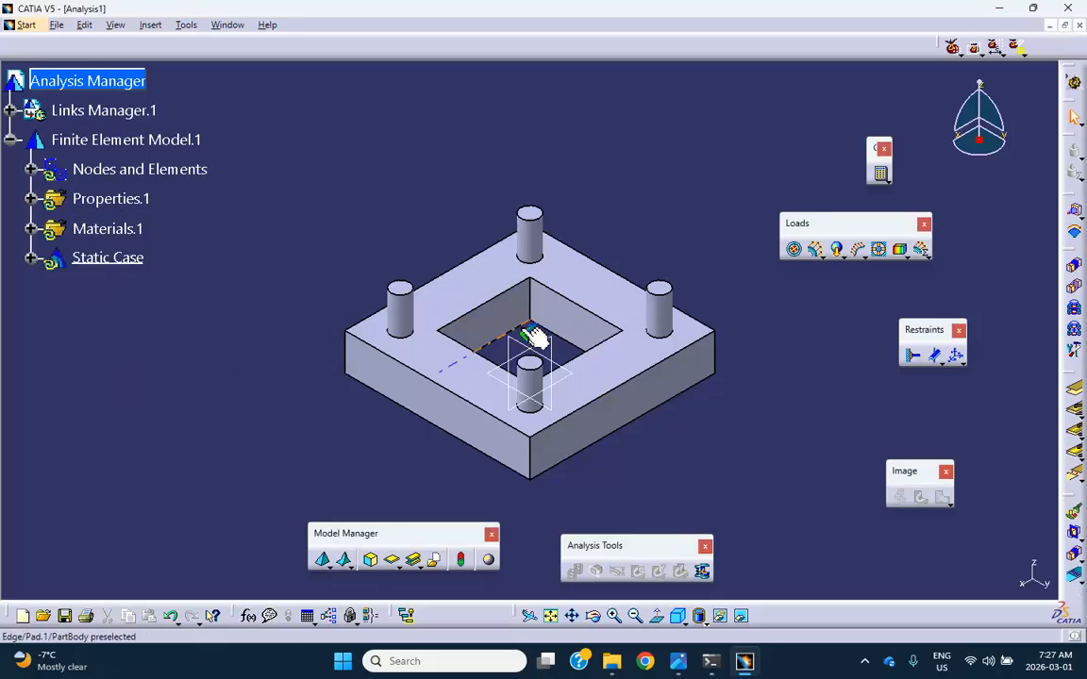
Generate the mesh visualization from Nodes and Elements, updating the mesh, and deactivate the resulting mesh image
click(31, 168)
right_click(105, 169)
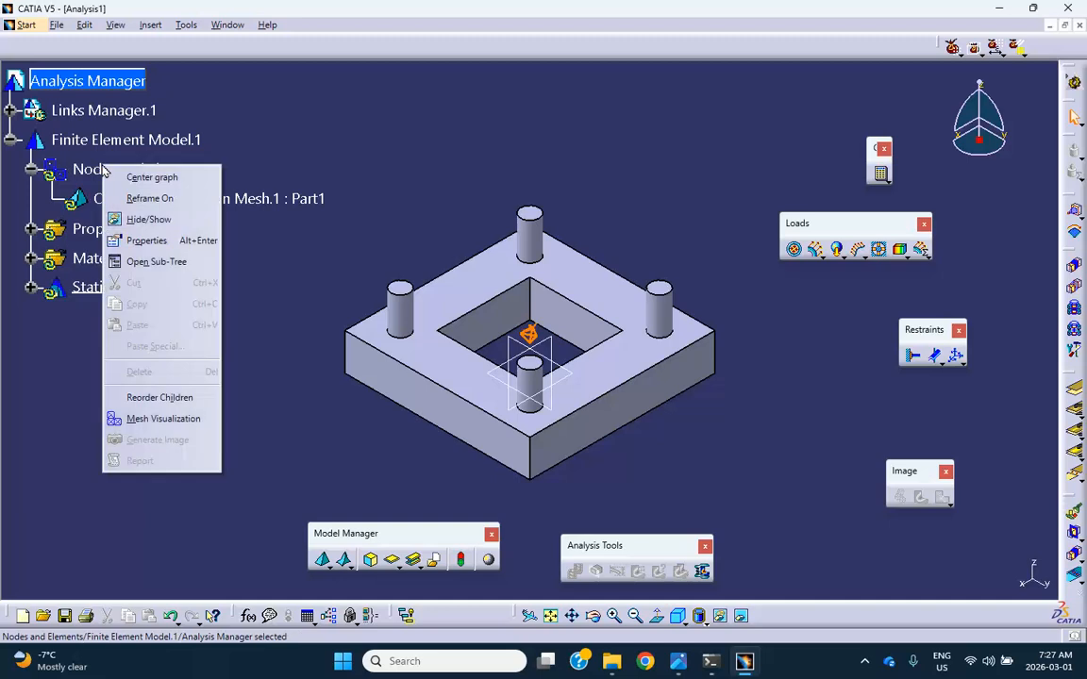
click(172, 418)
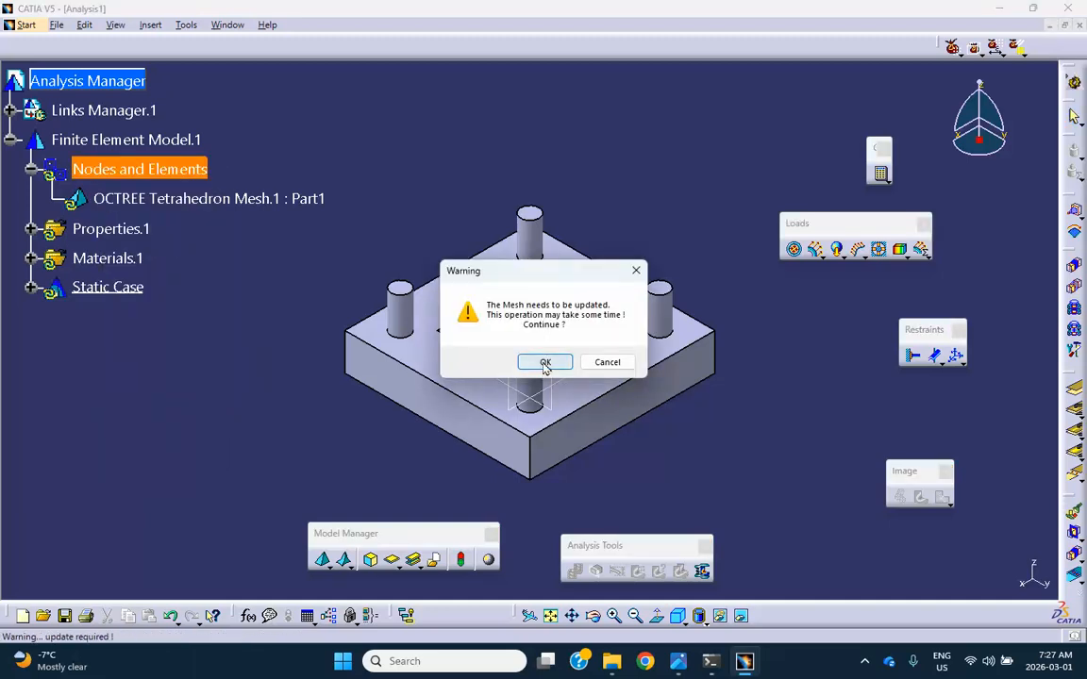
click(543, 361)
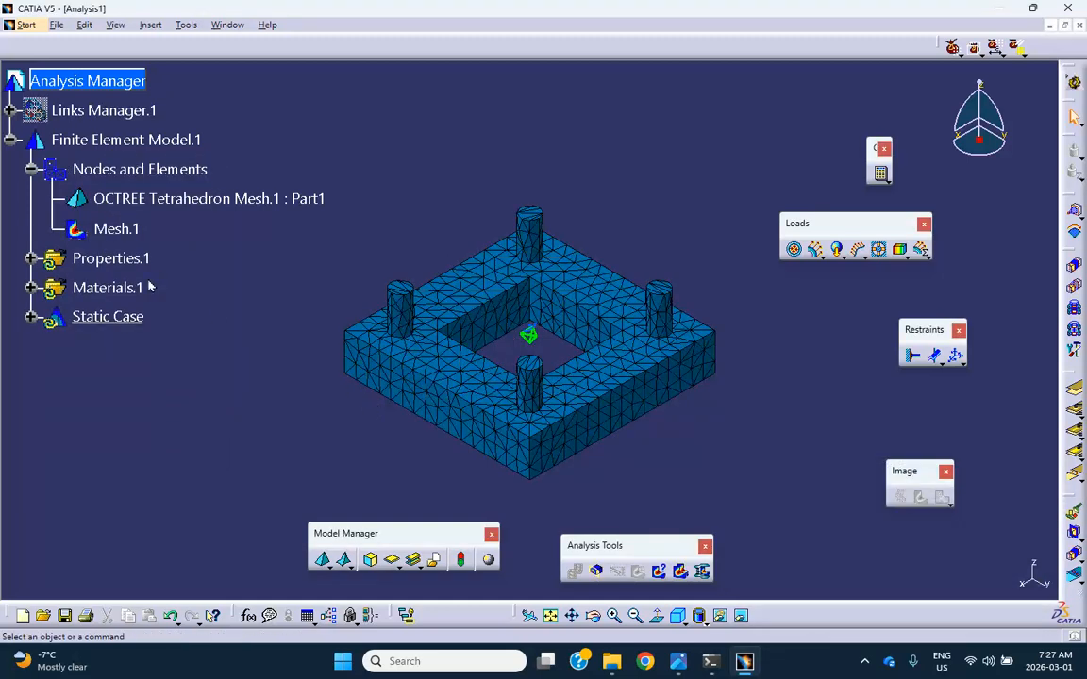
right_click(118, 229)
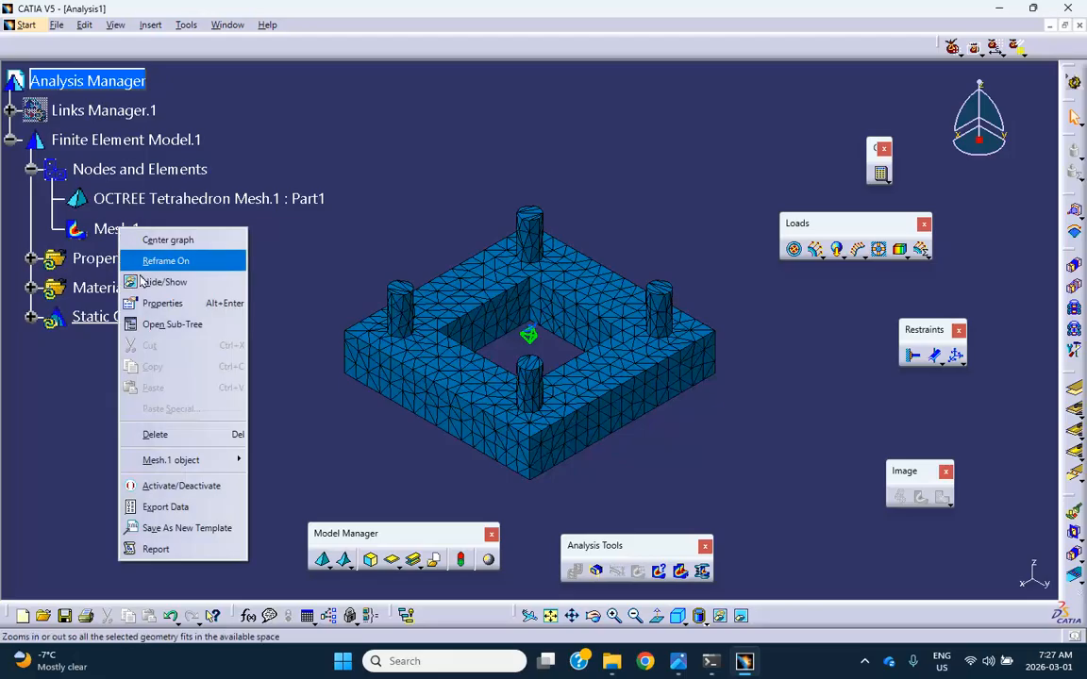
click(184, 486)
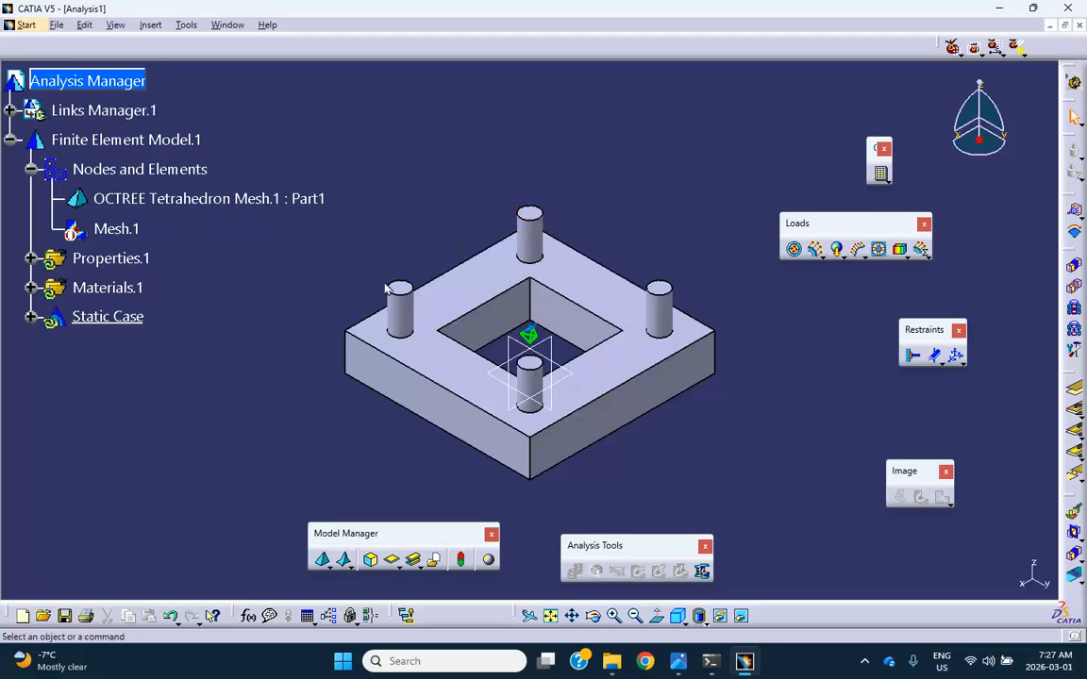
Clamp the top faces of all four cylindrical posts
click(427, 297)
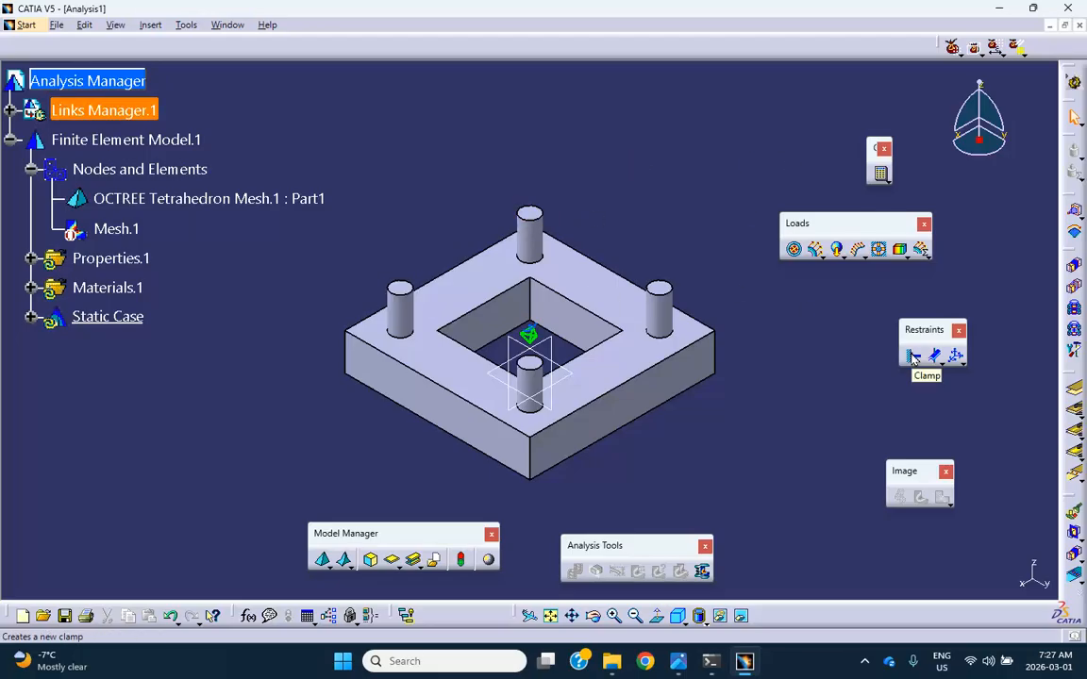
click(912, 356)
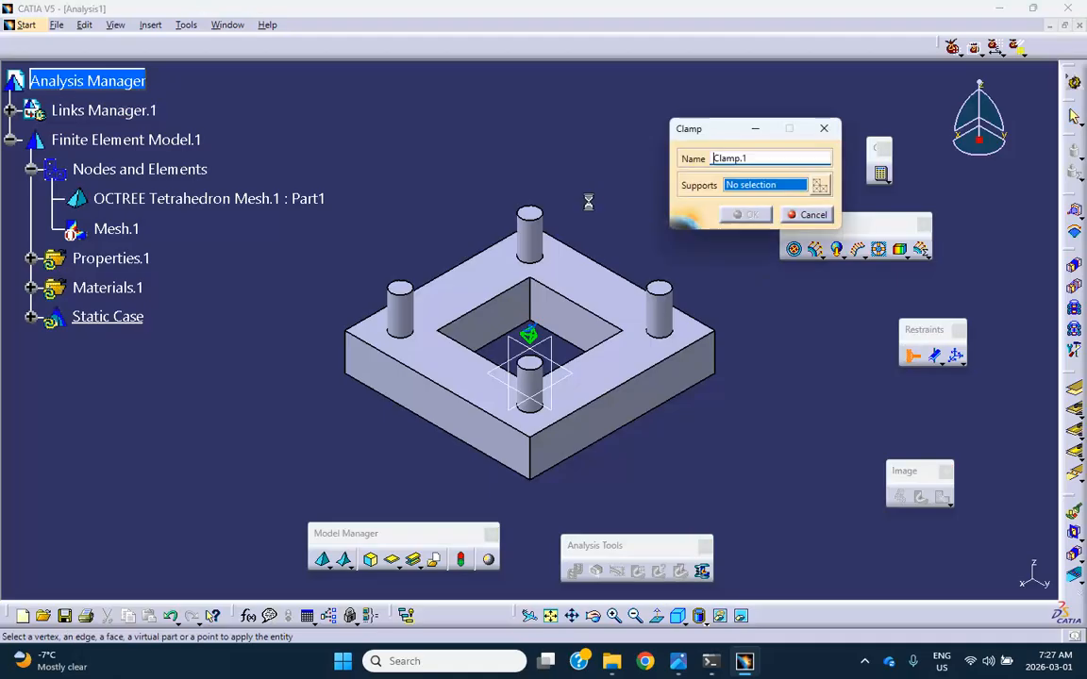
click(528, 209)
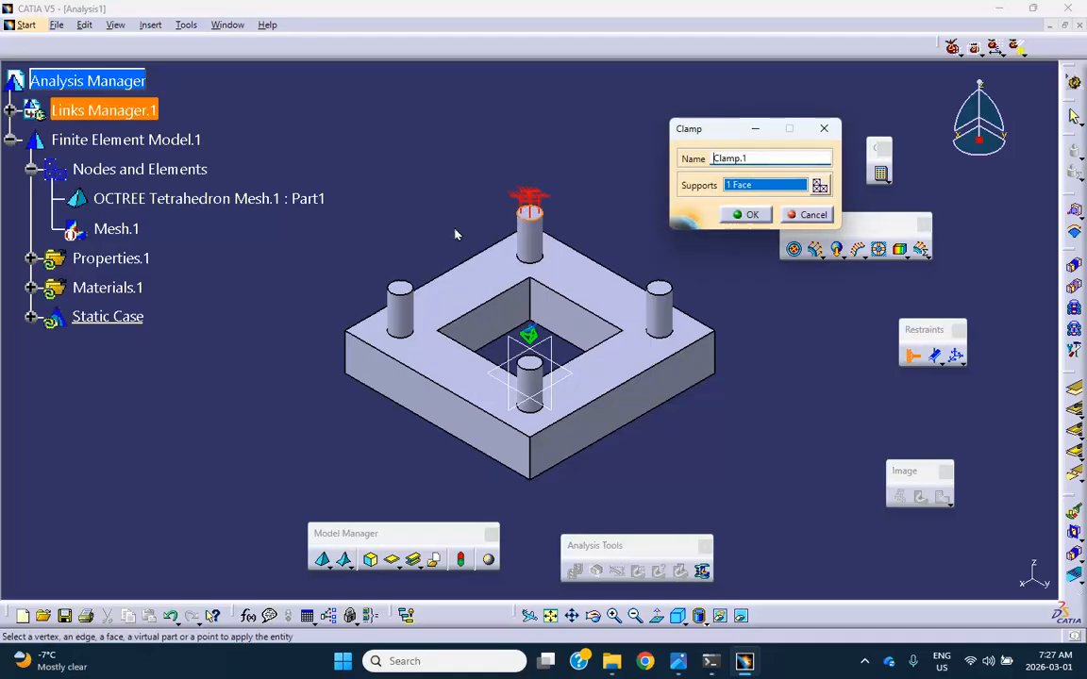
click(399, 288)
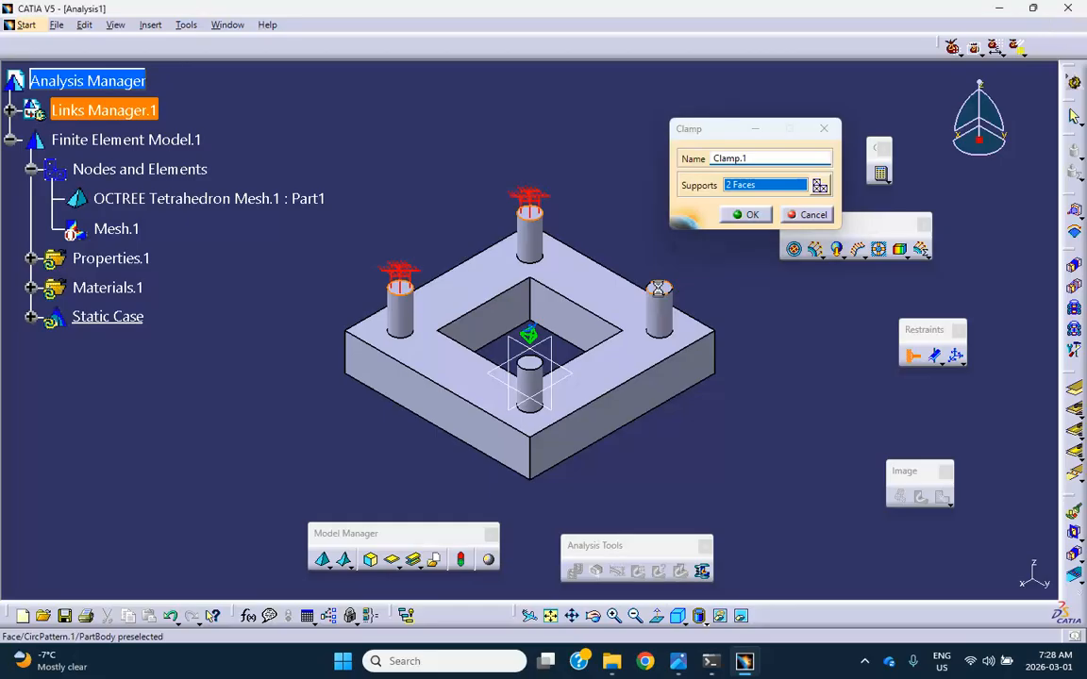
click(659, 289)
click(541, 371)
click(746, 214)
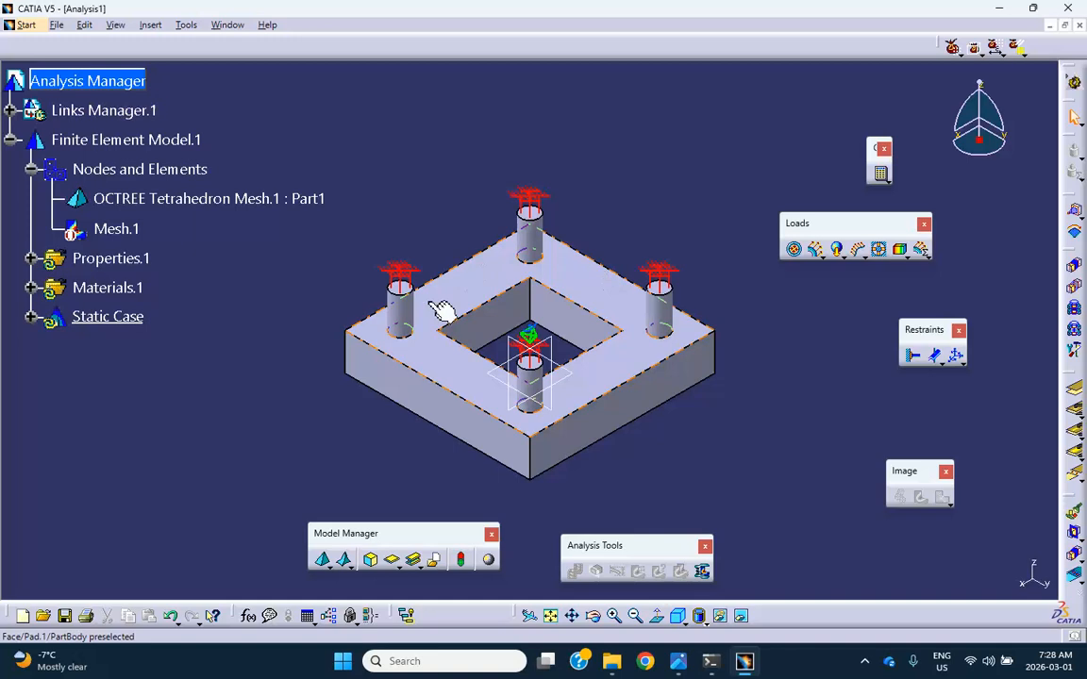
Apply a 100 psi pressure to the frame's top face around the posts
click(793, 250)
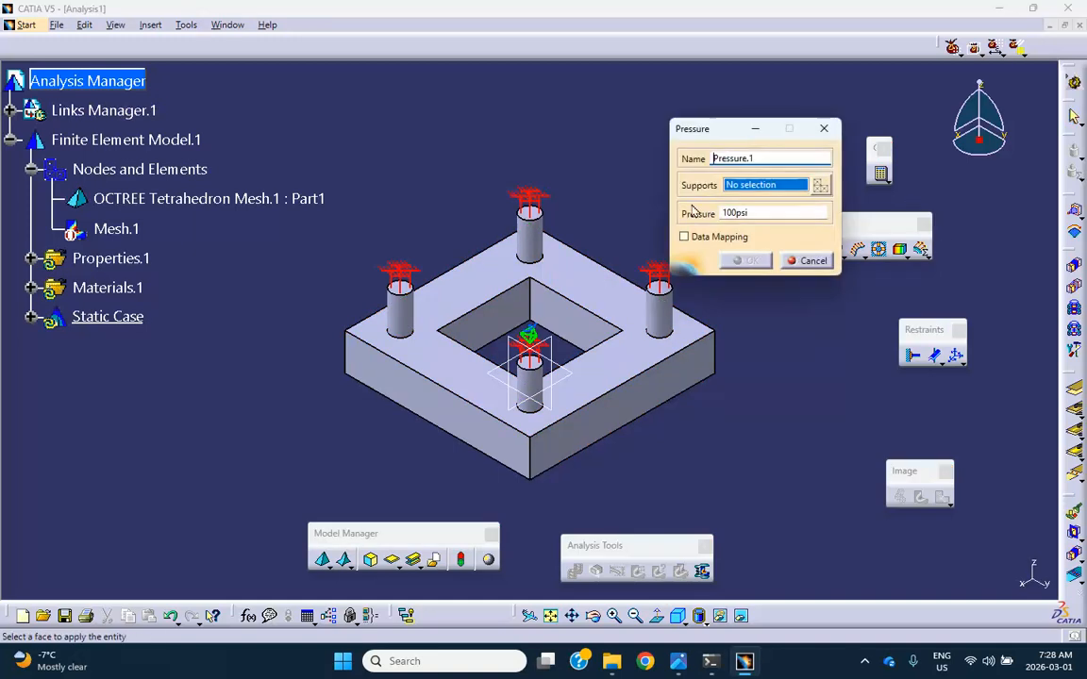
click(490, 292)
drag(579, 298, 515, 175)
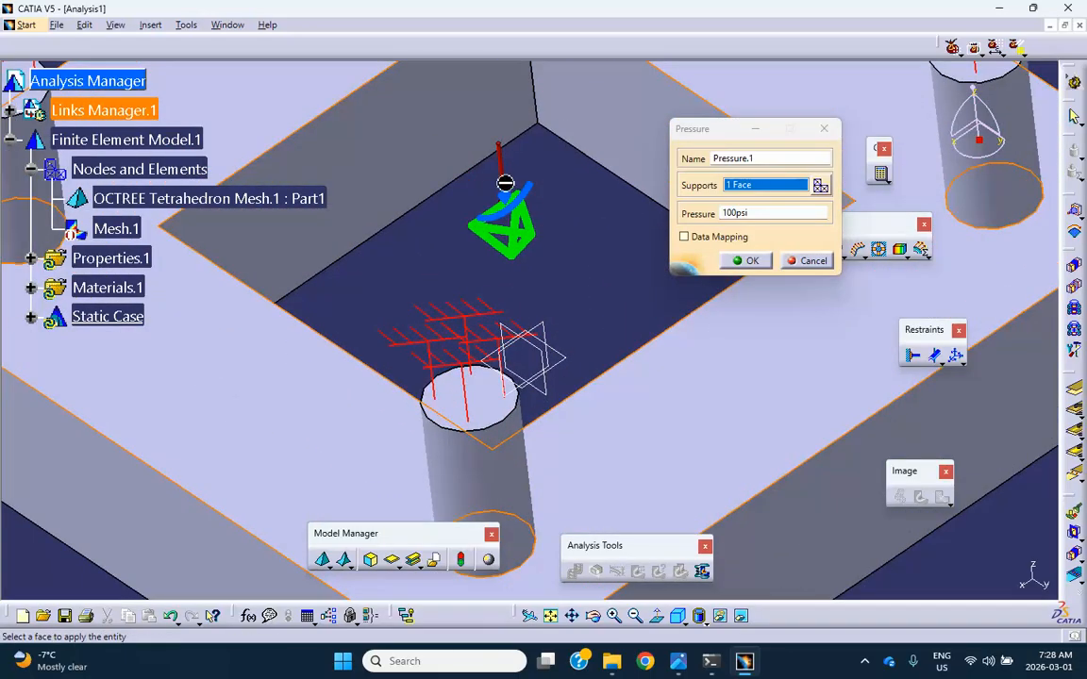
drag(542, 234, 485, 230)
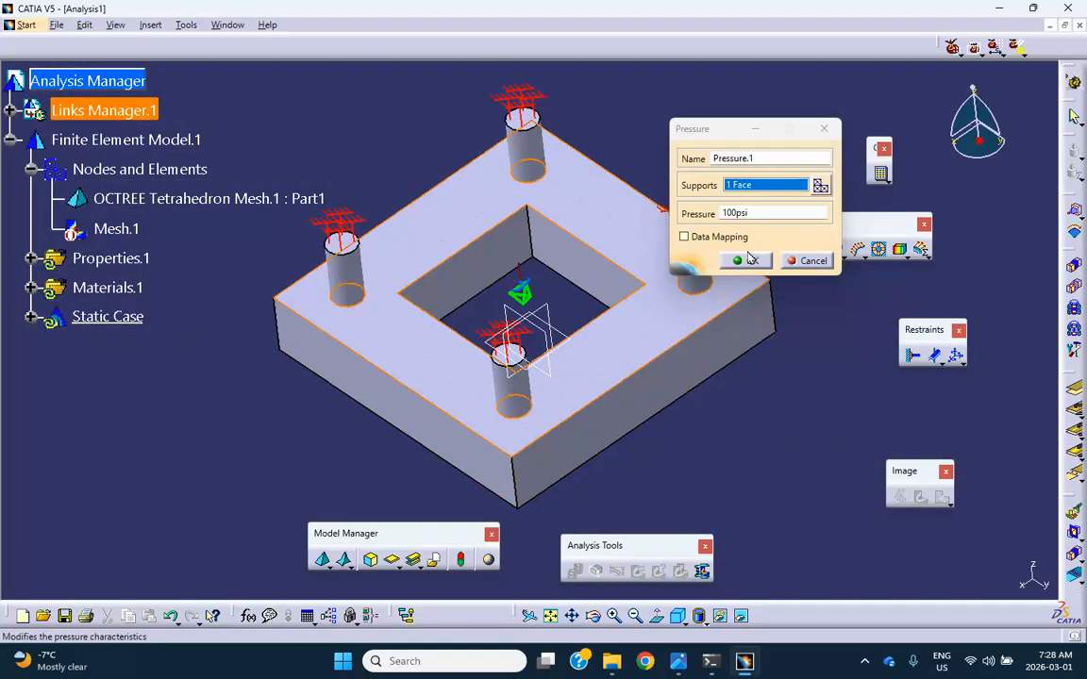
click(750, 262)
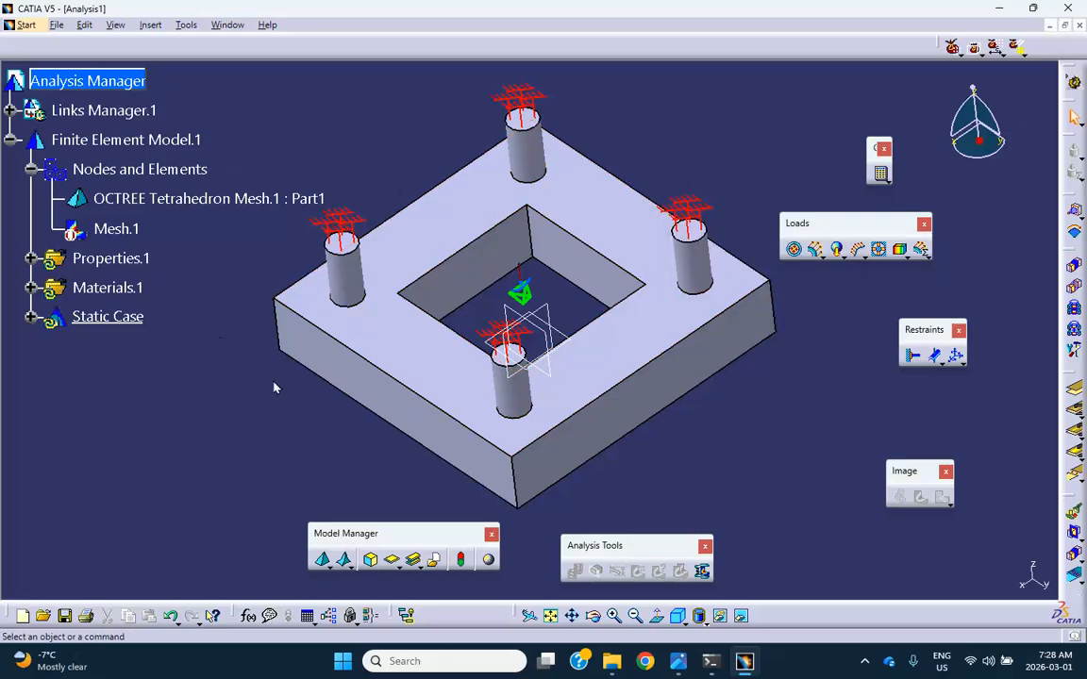
Check the OCTREE tetrahedron mesh's graphic properties and hide its symbol from the model view
drag(271, 383, 290, 382)
drag(532, 446, 496, 404)
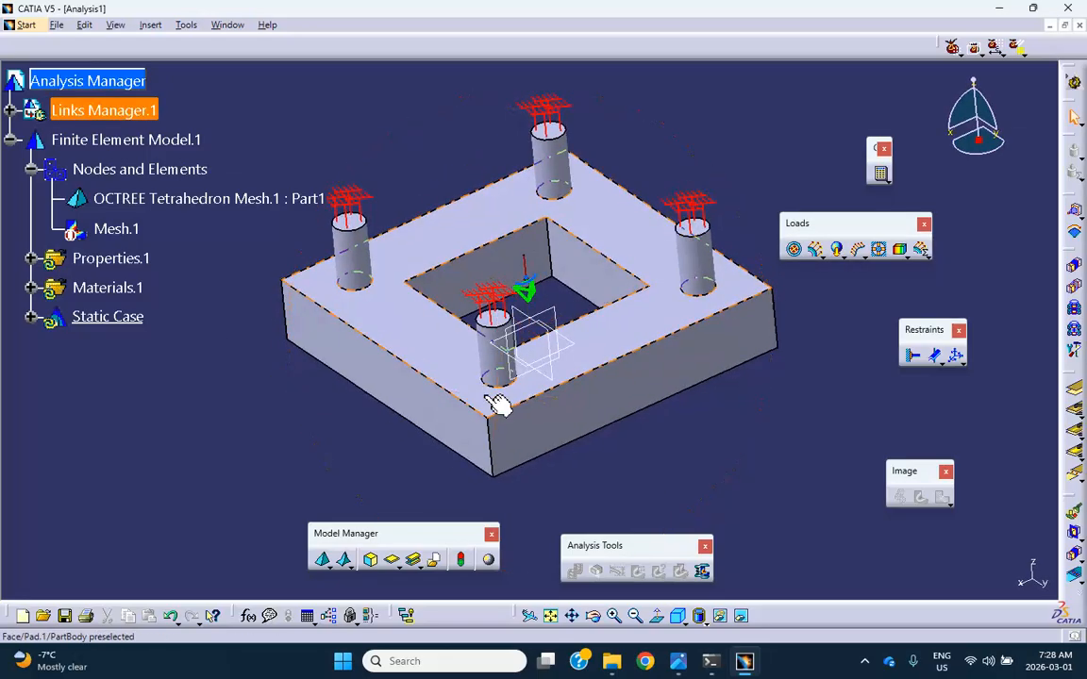
scroll(151, 206, down, 2)
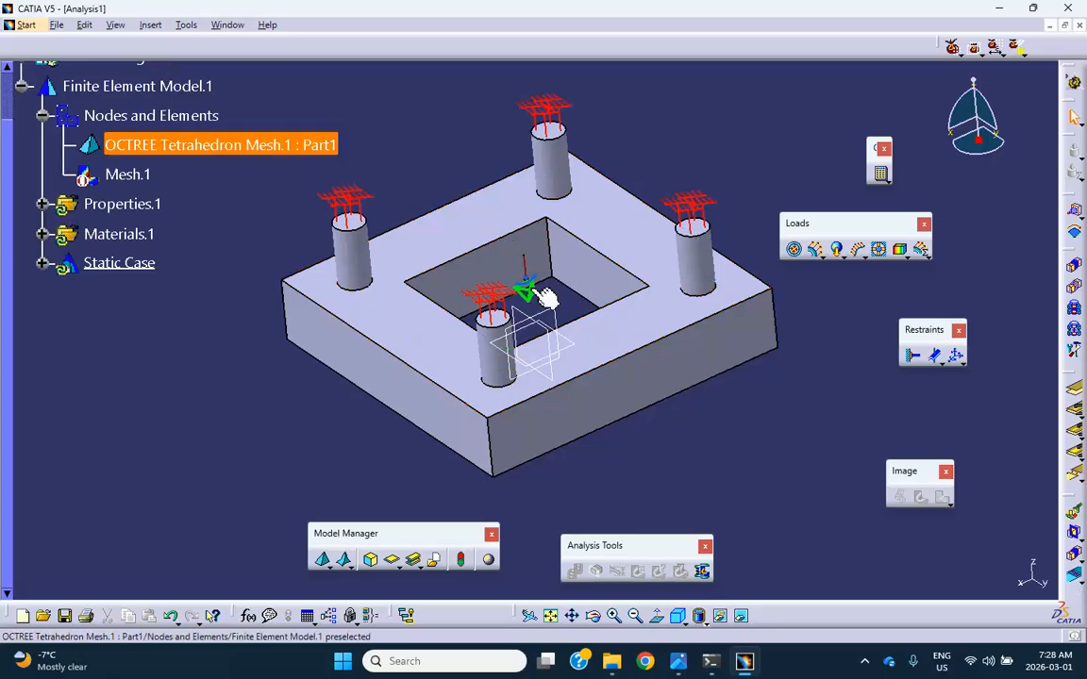
right_click(232, 145)
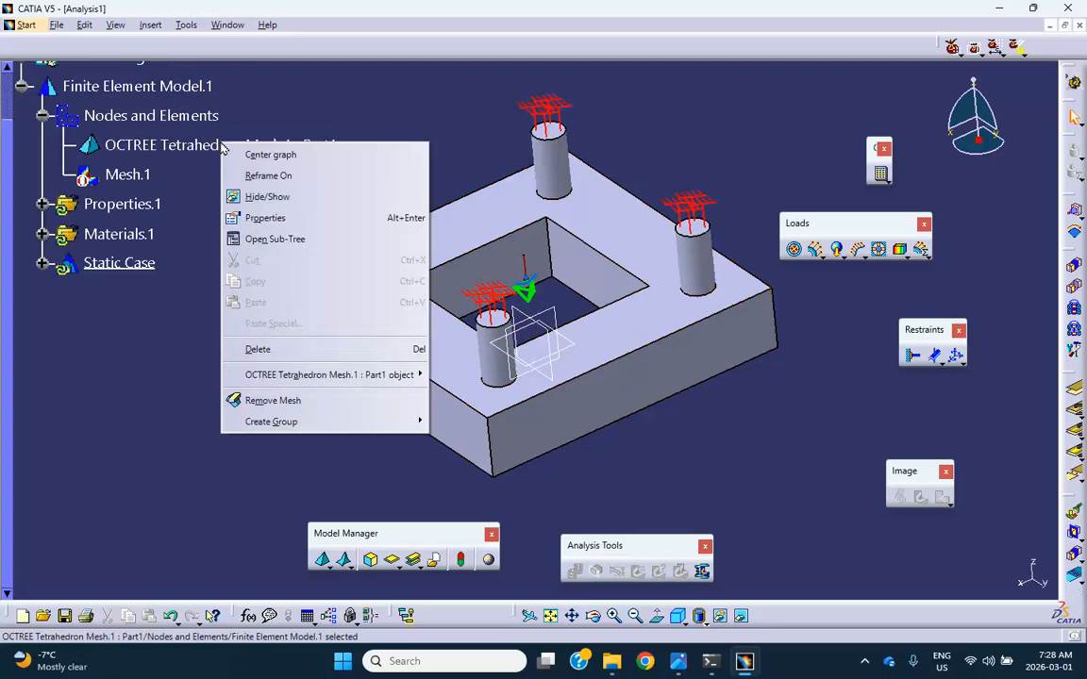
click(259, 219)
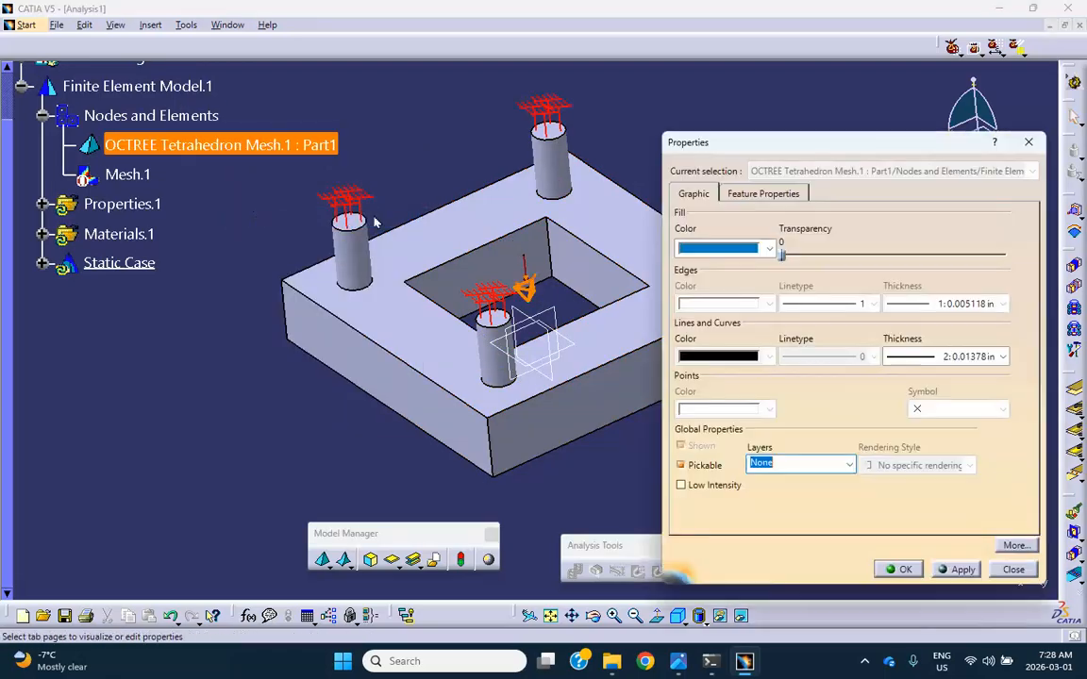
click(898, 569)
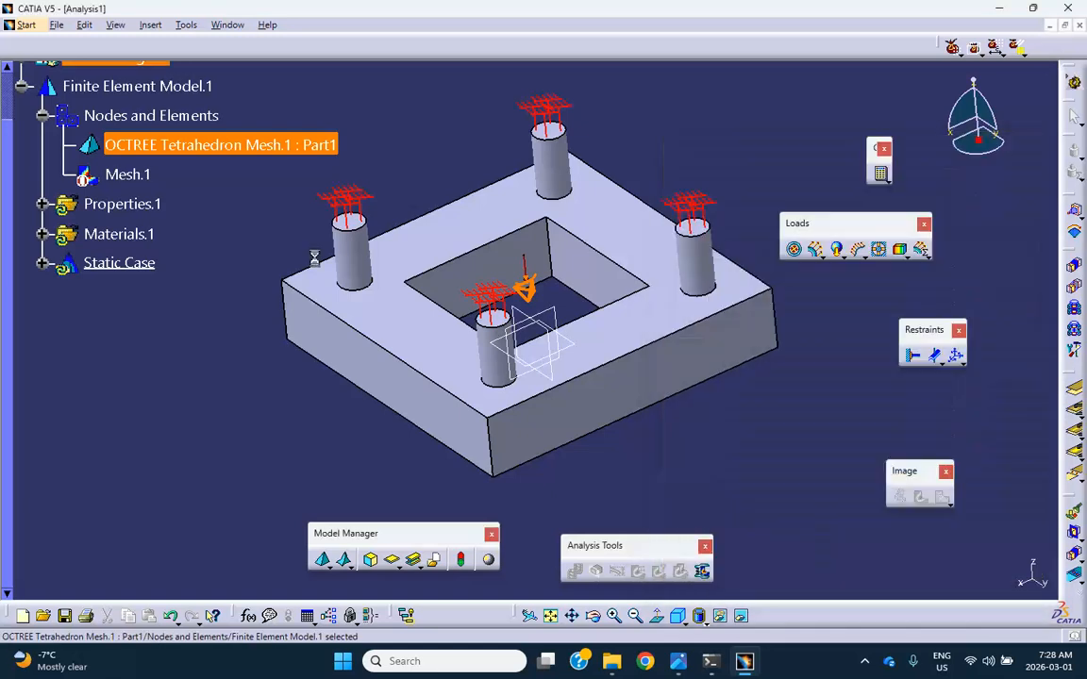
right_click(223, 154)
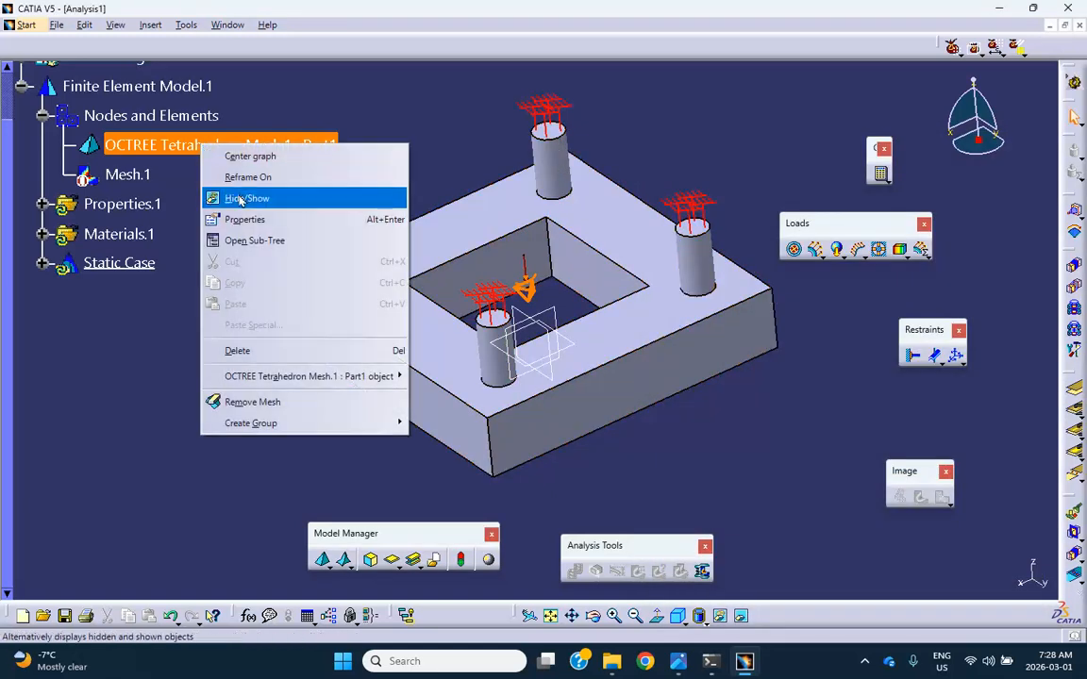
click(215, 179)
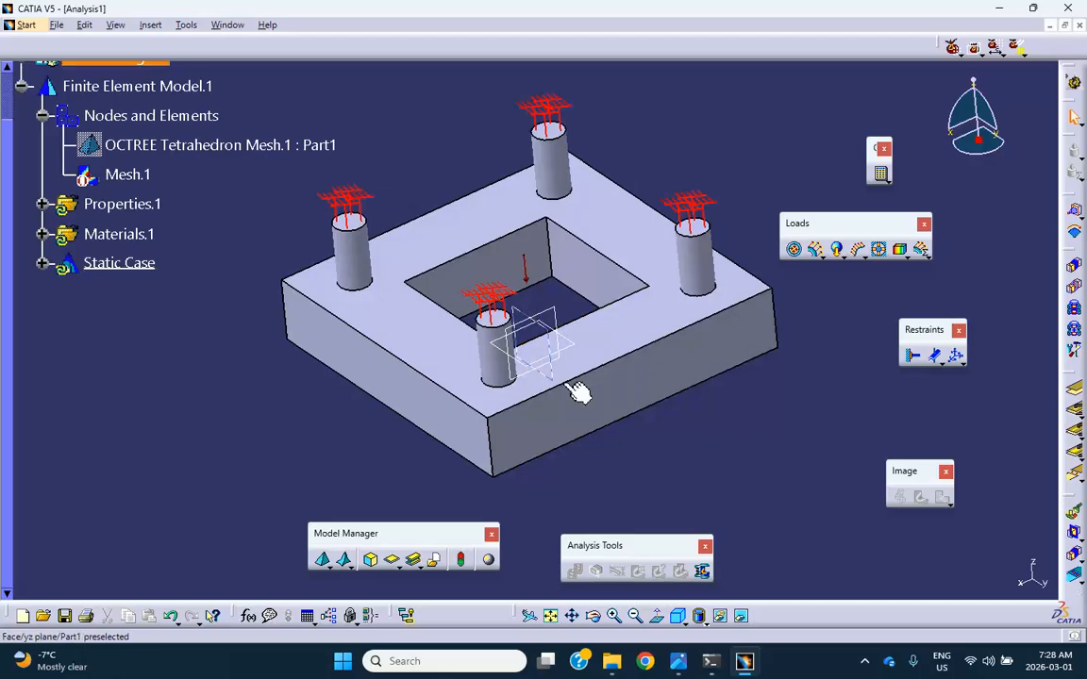
Compute the analysis with the All option and generate the Von Mises stress image
click(880, 173)
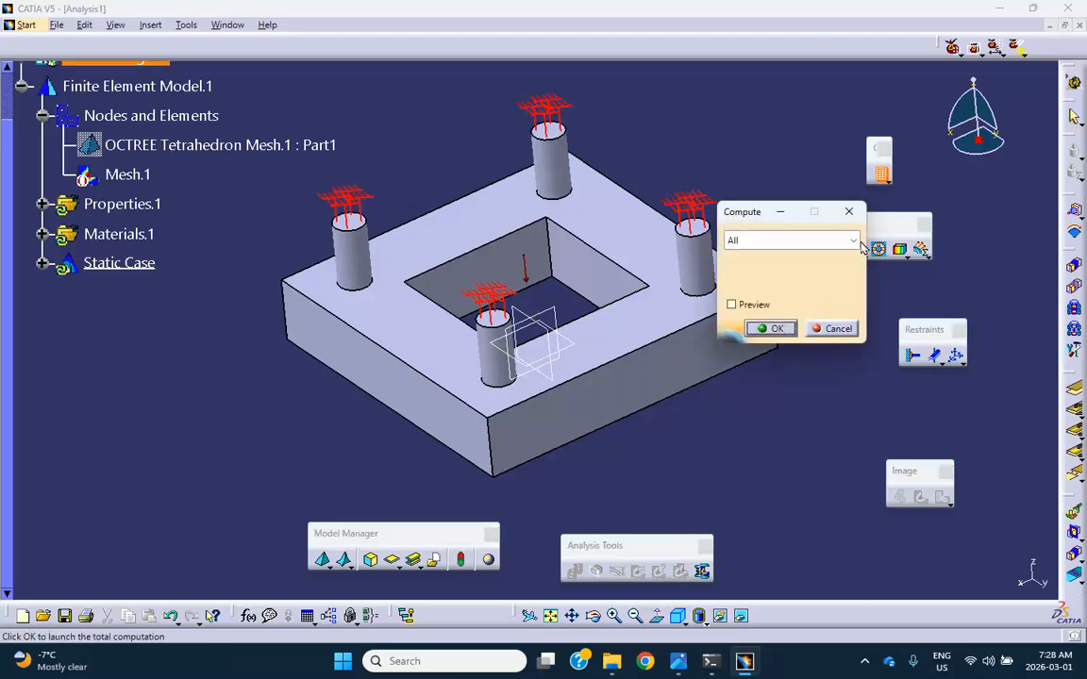
click(774, 327)
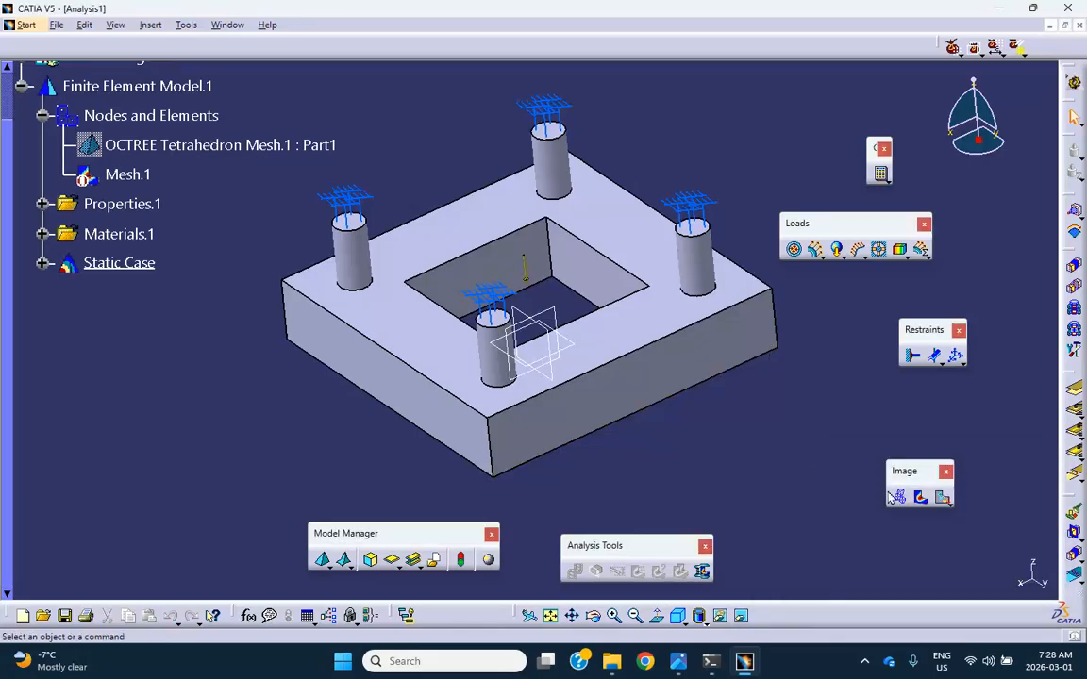
click(917, 500)
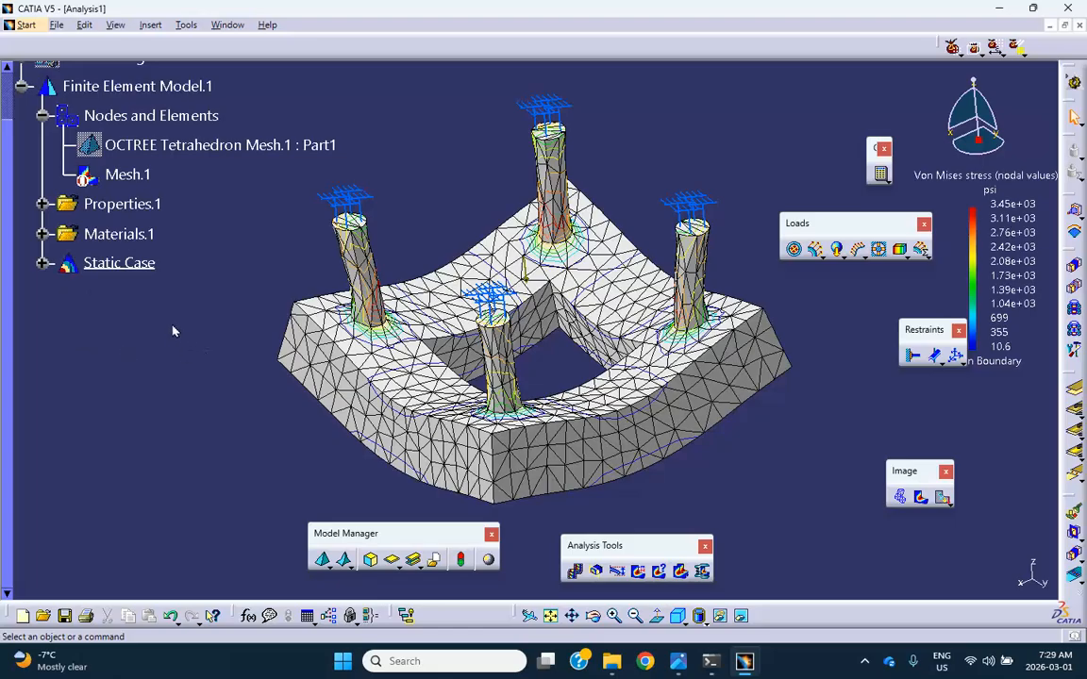
Display the Von Mises stress as filled colour contours using material shading, and expand Static Case Solution in the tree
click(702, 621)
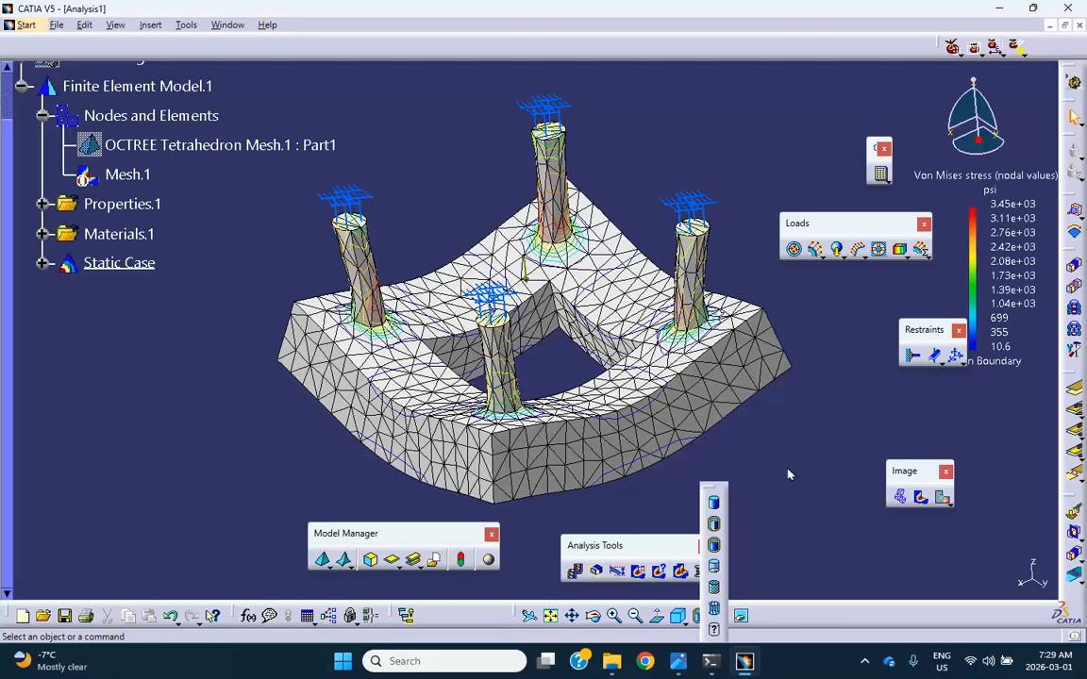
click(714, 503)
click(42, 263)
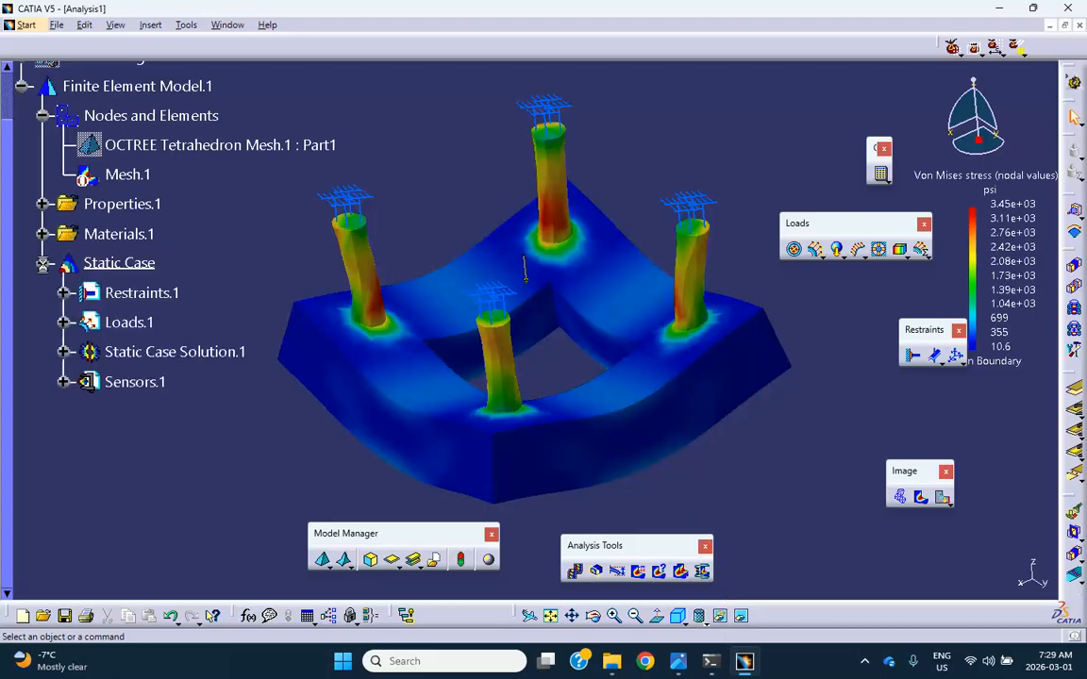
click(65, 351)
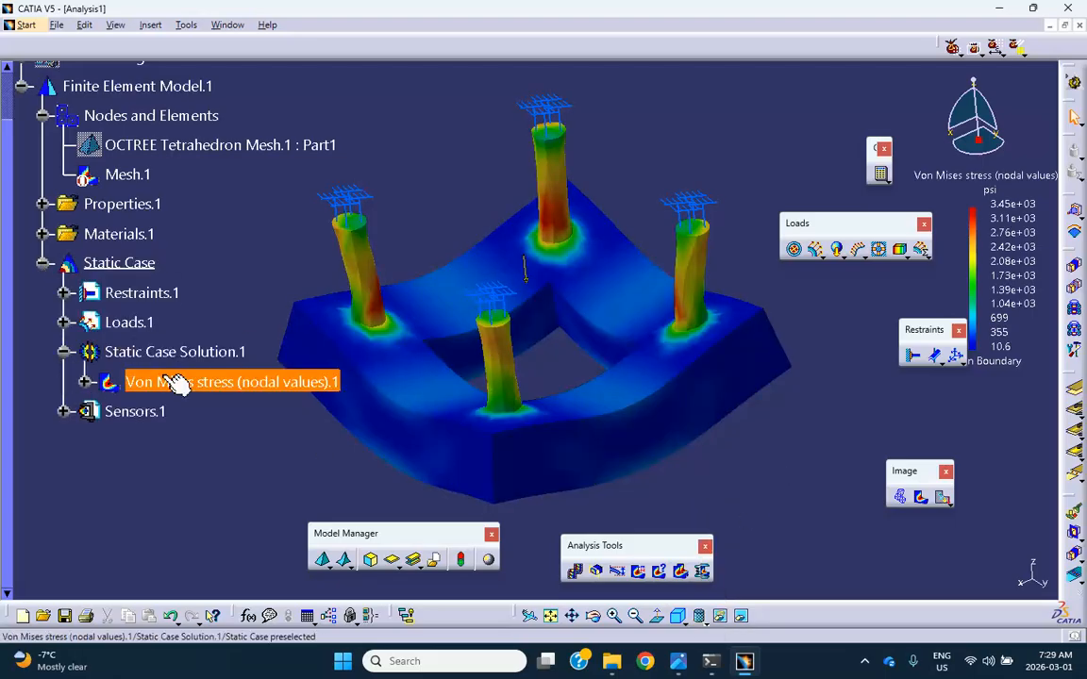
Deactivate the Von Mises stress image under Static Case Solution to return to the undeformed frame
right_click(182, 381)
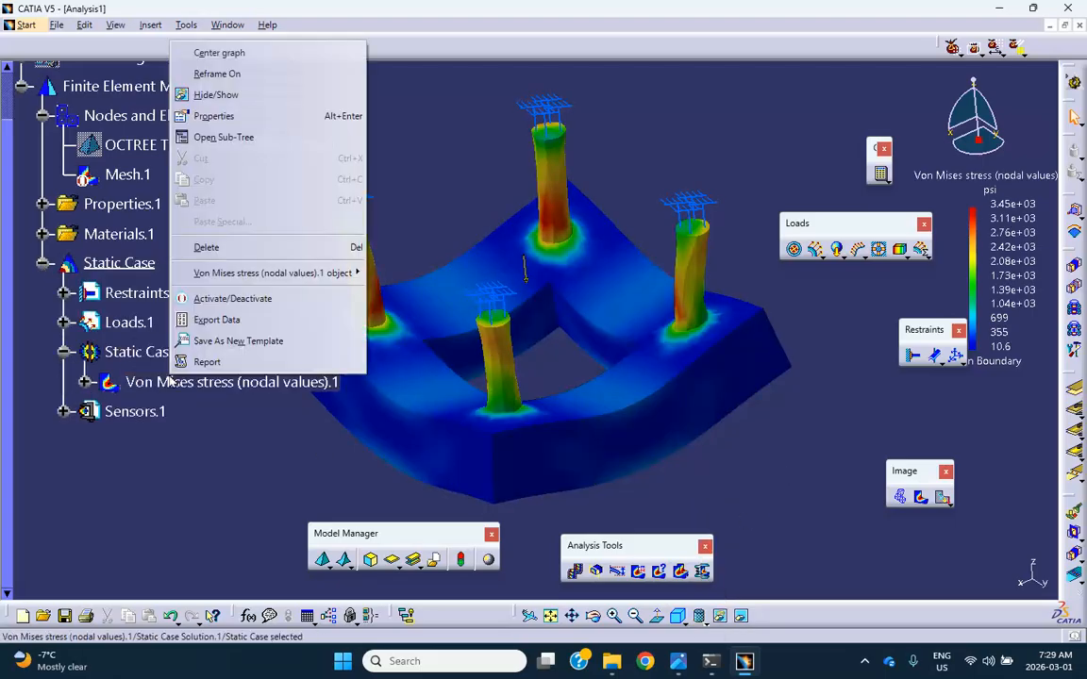
click(202, 300)
drag(377, 450, 396, 436)
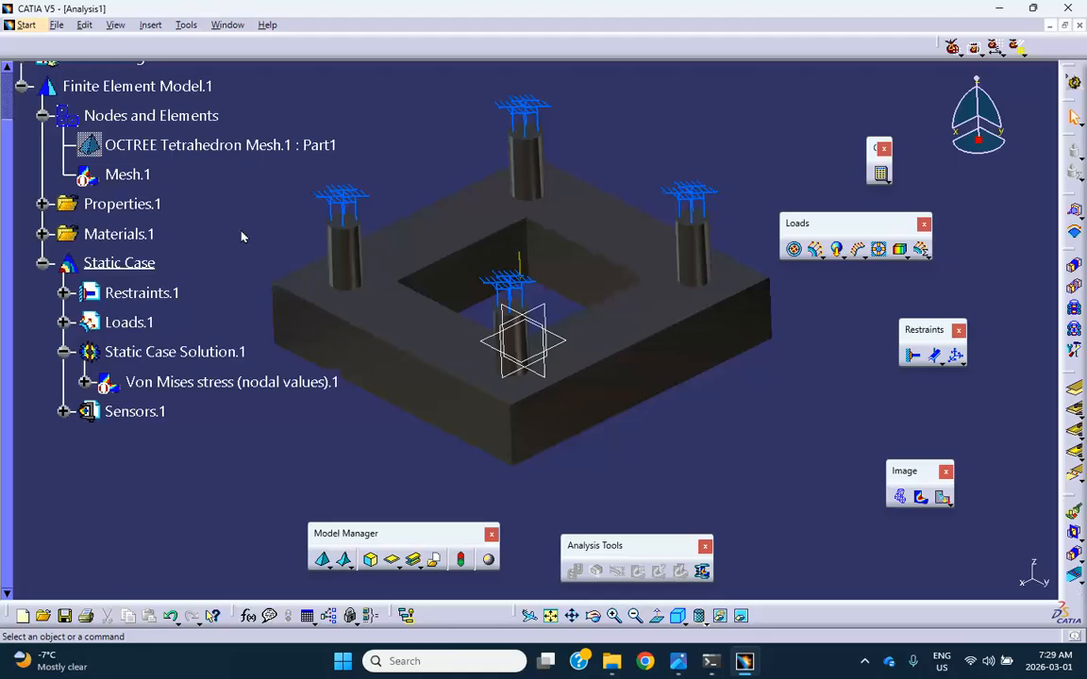
Set Analysis1.CATAnalysis to be saved through Save Management in a new folder named full model inside week 8 activity 1
scroll(242, 235, up, 1)
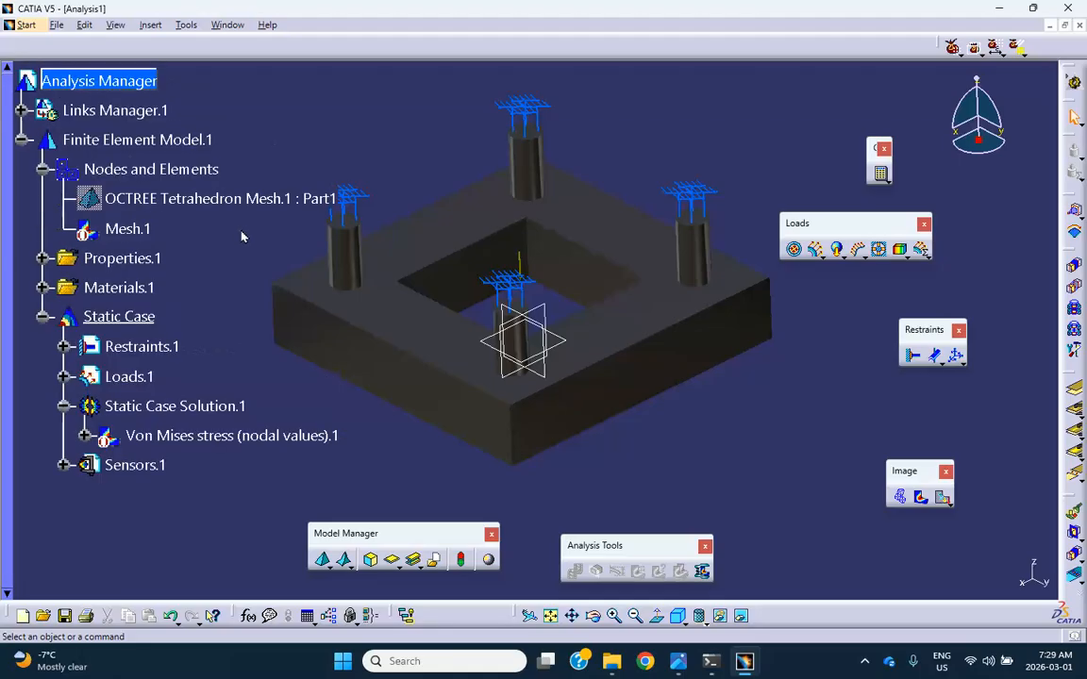
click(57, 26)
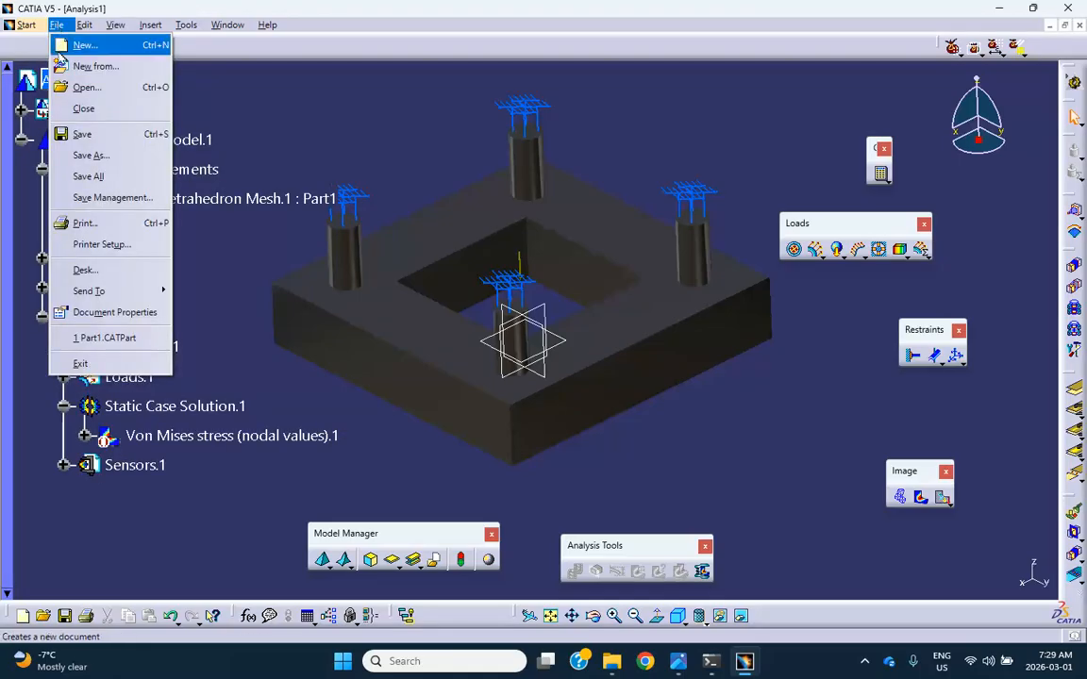
click(107, 199)
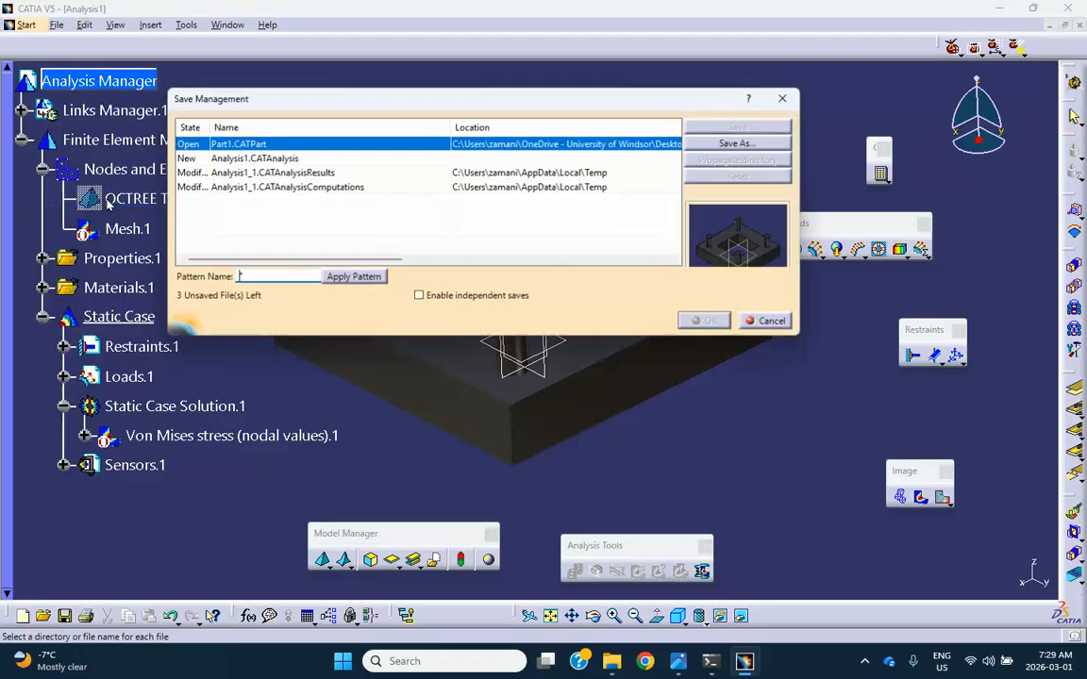
click(301, 160)
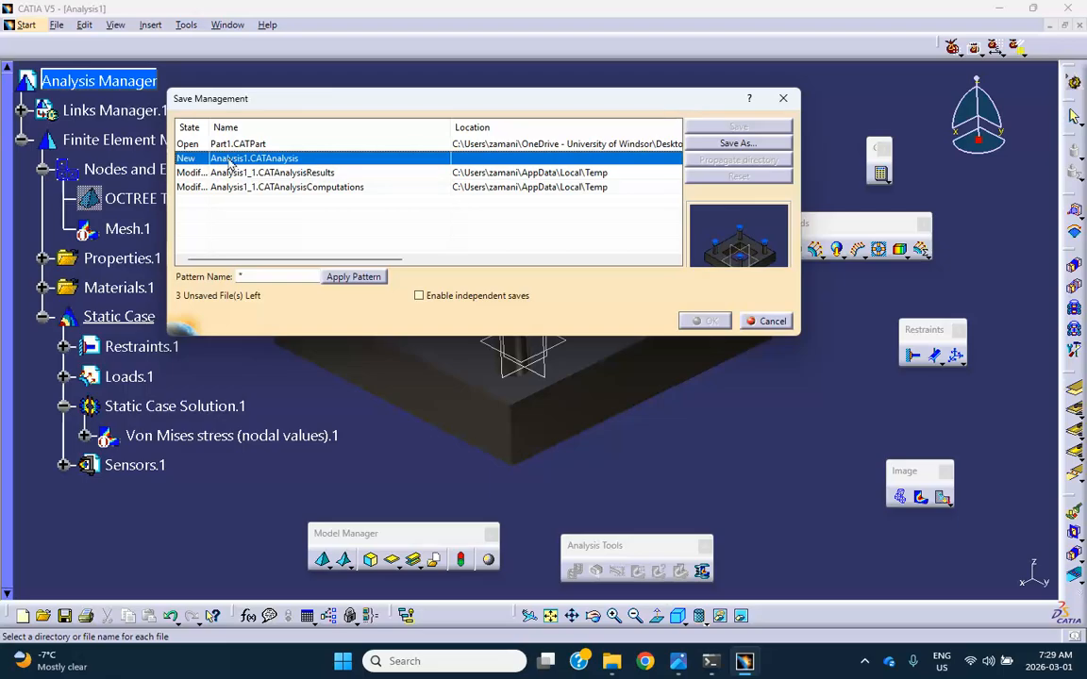
click(747, 147)
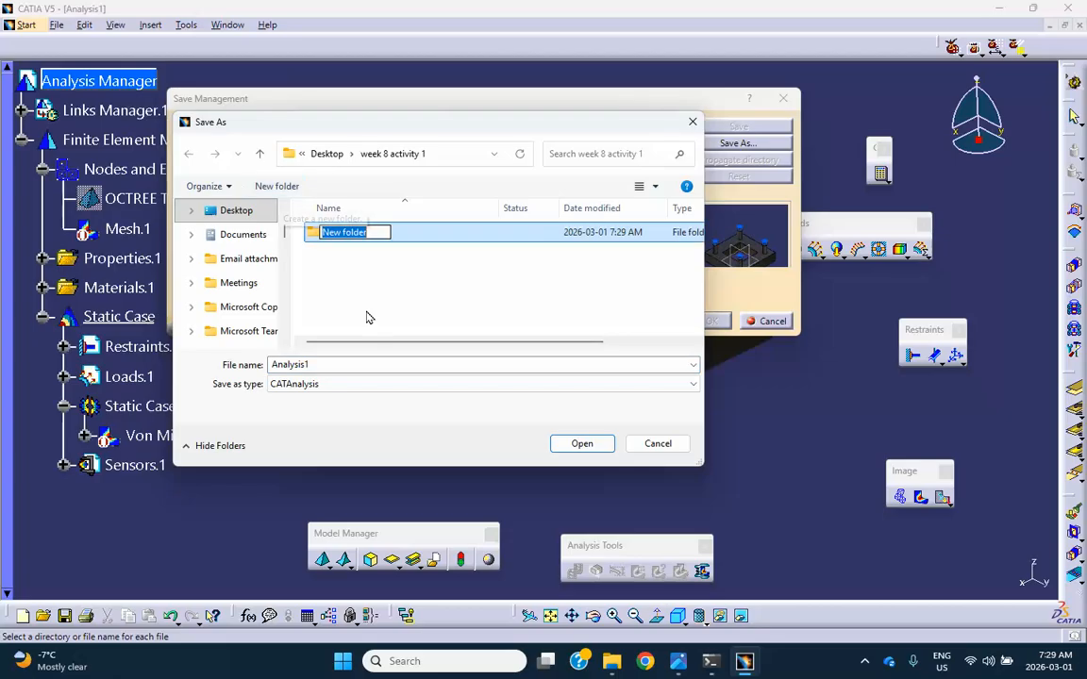
text(full model)
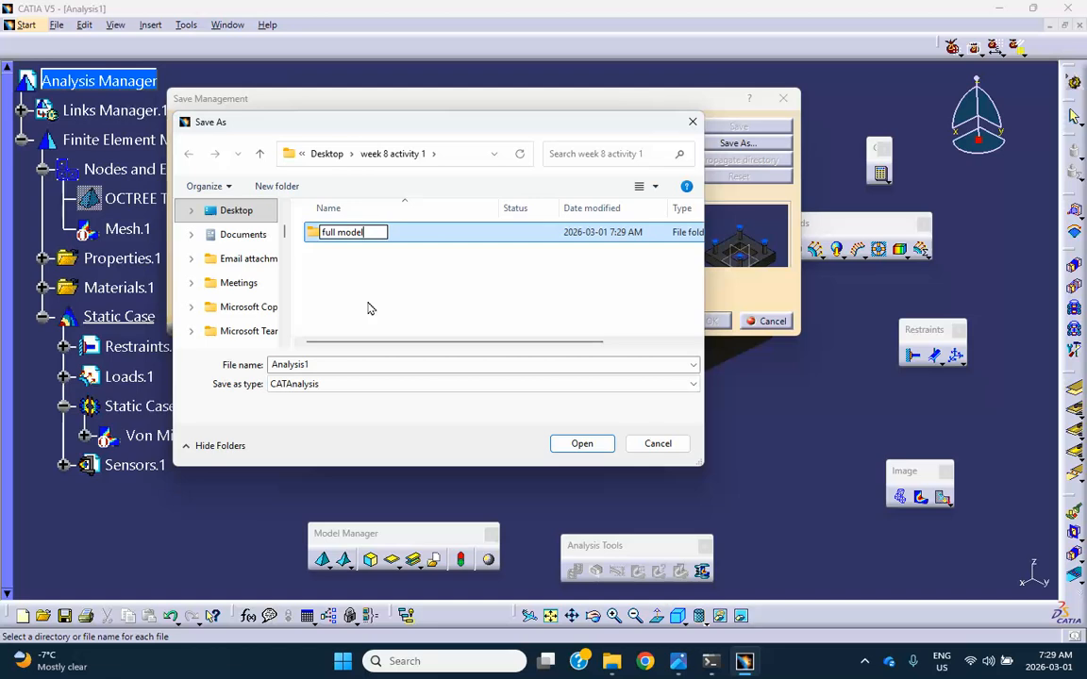
click(584, 448)
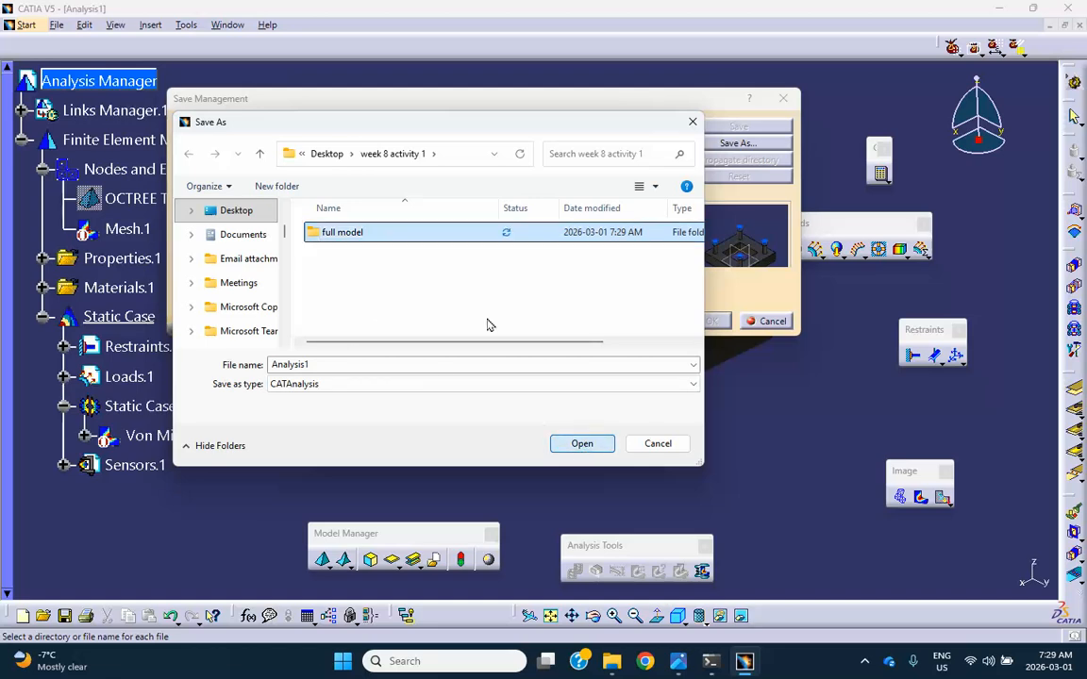
click(582, 444)
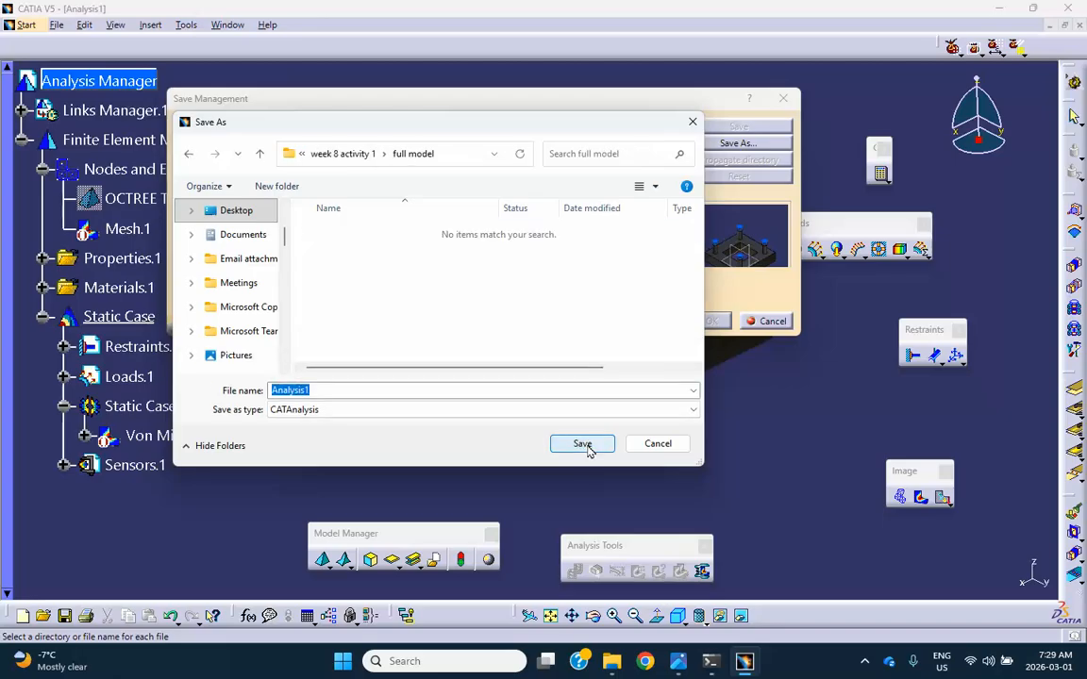
click(582, 444)
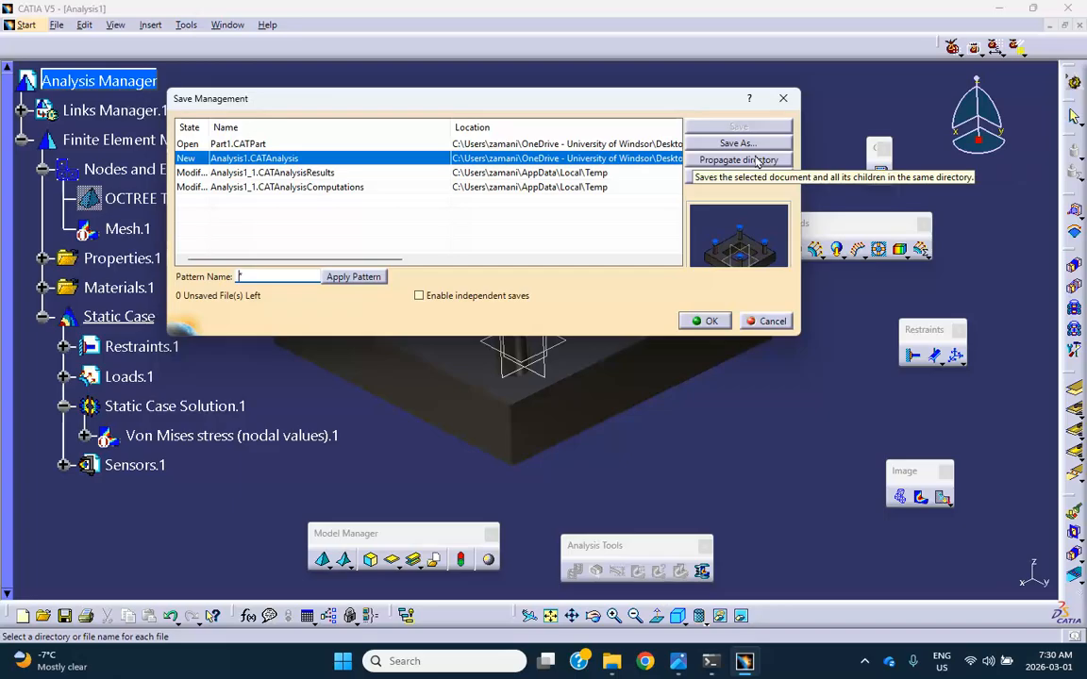
Propagate the full model directory to the part, results and computations files, and save them all
click(730, 163)
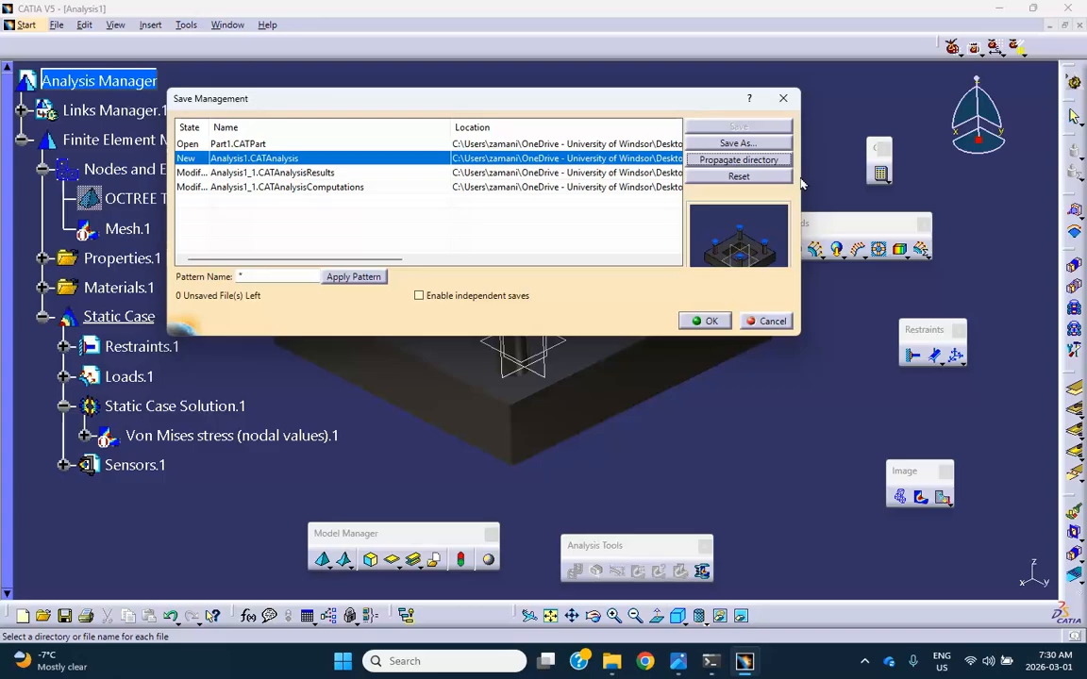
drag(803, 178, 942, 178)
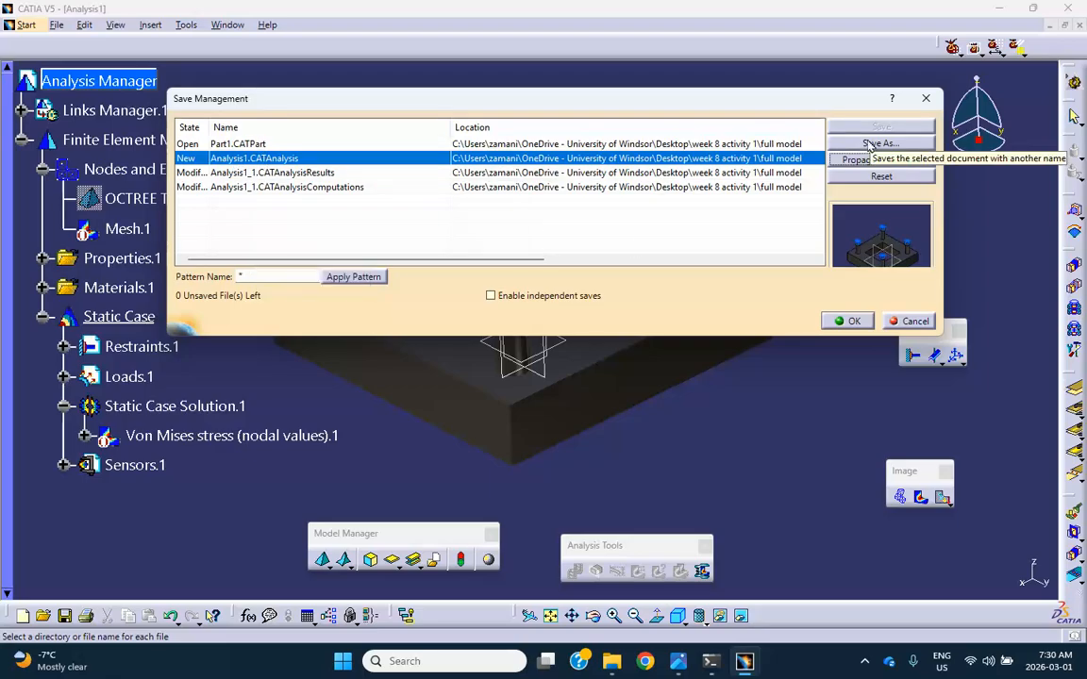
click(852, 322)
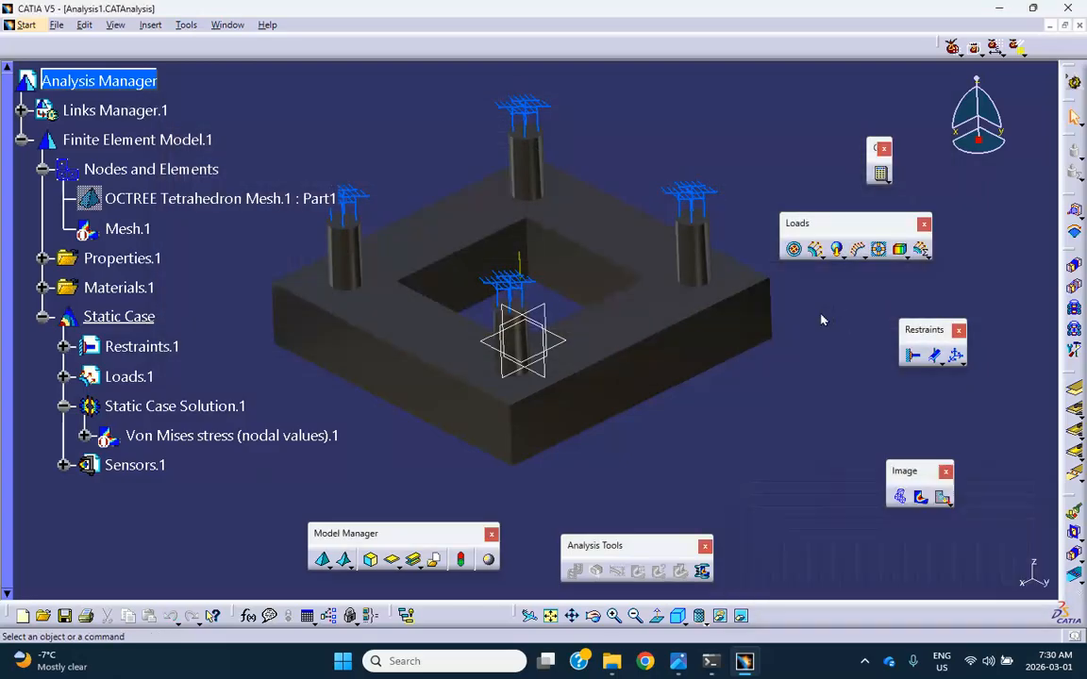
Close the analysis and part documents, and minimise the program to reach the week 8 activity 1 folder
click(1079, 24)
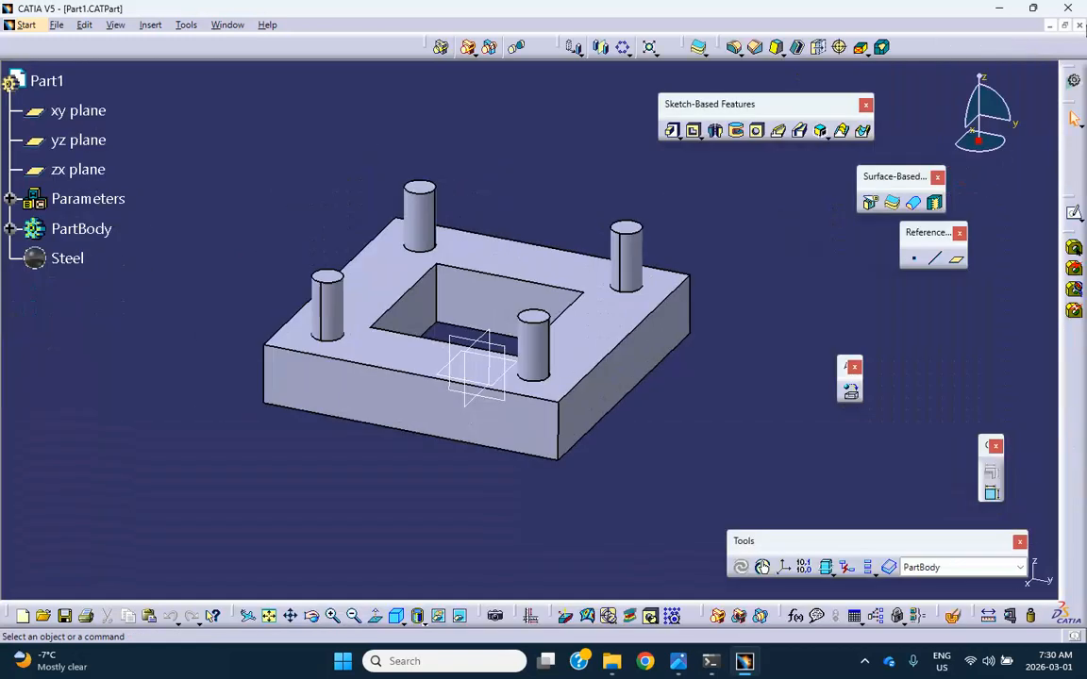
click(1080, 25)
click(1000, 13)
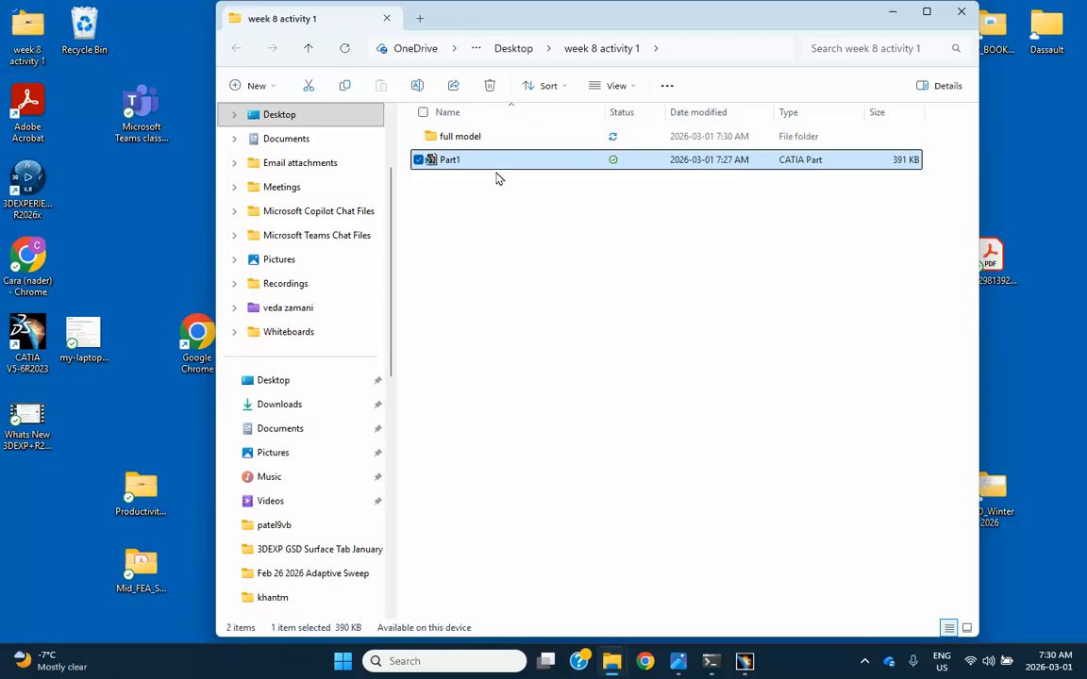
Check the files saved in the full model folder, and open the original Part1 from the week 8 activity 1 folder
click(412, 133)
click(454, 164)
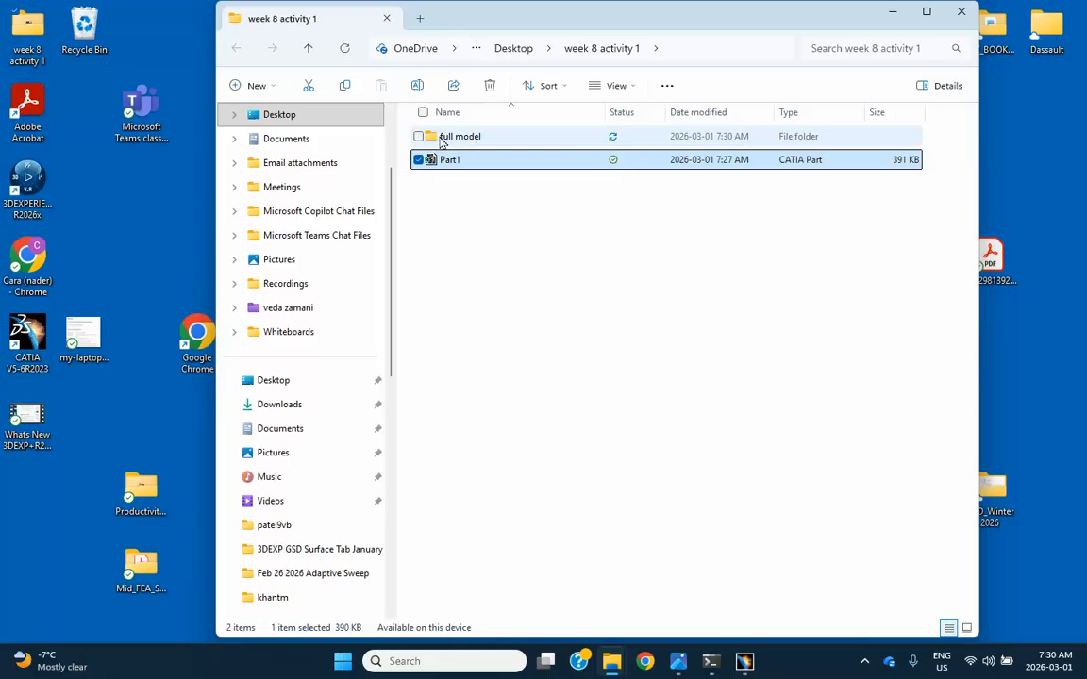
double_click(460, 141)
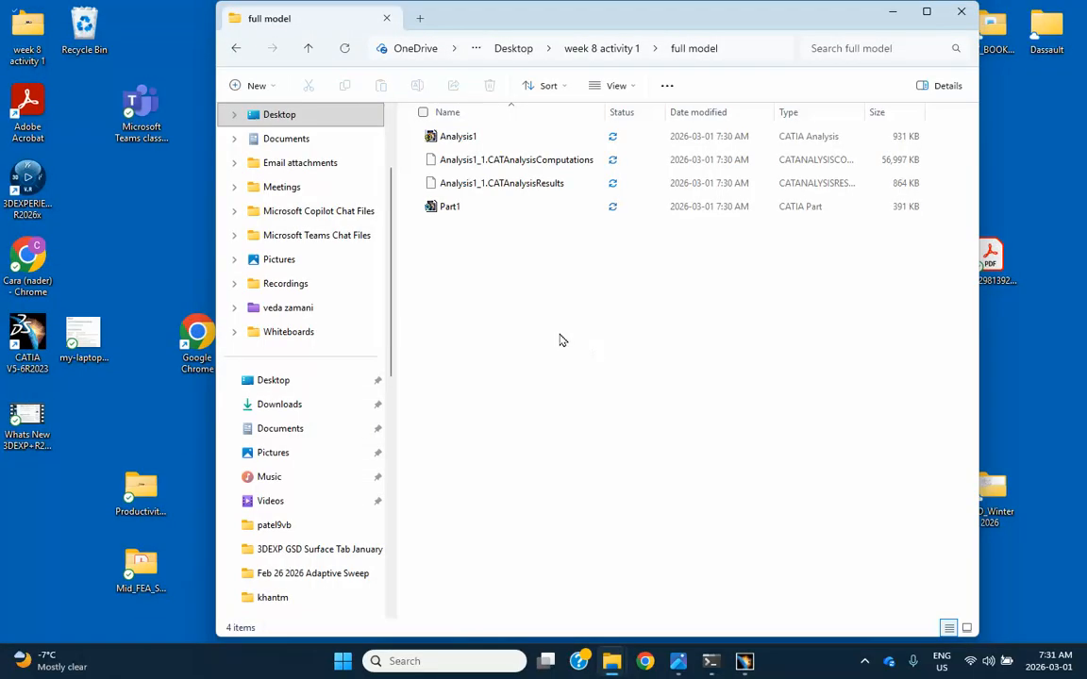
click(308, 48)
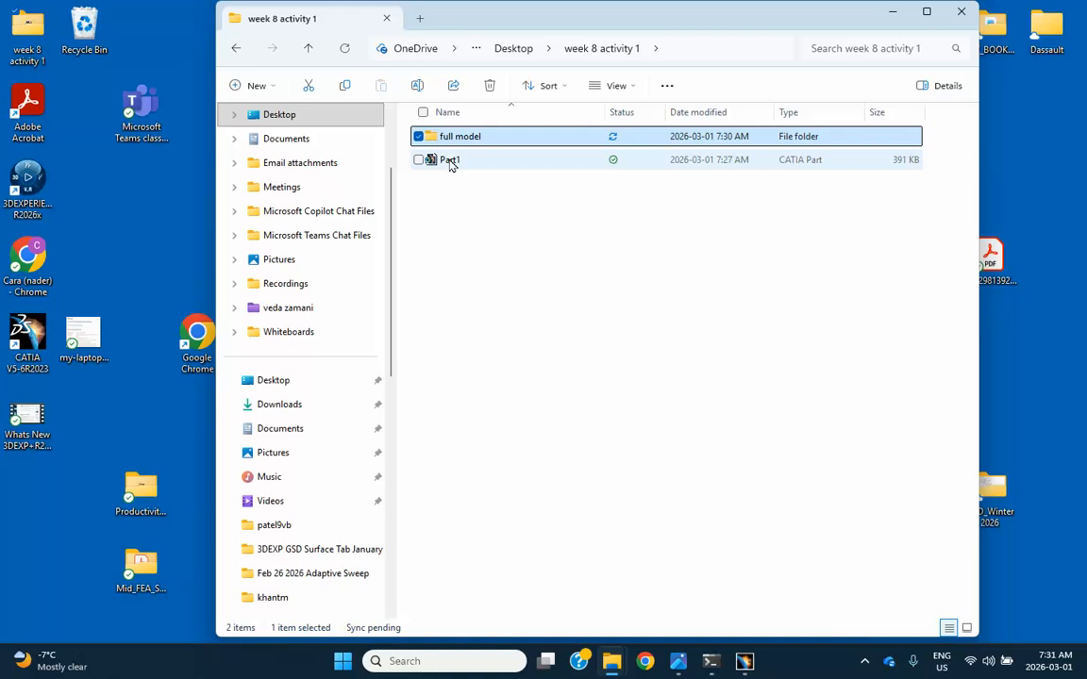
double_click(450, 162)
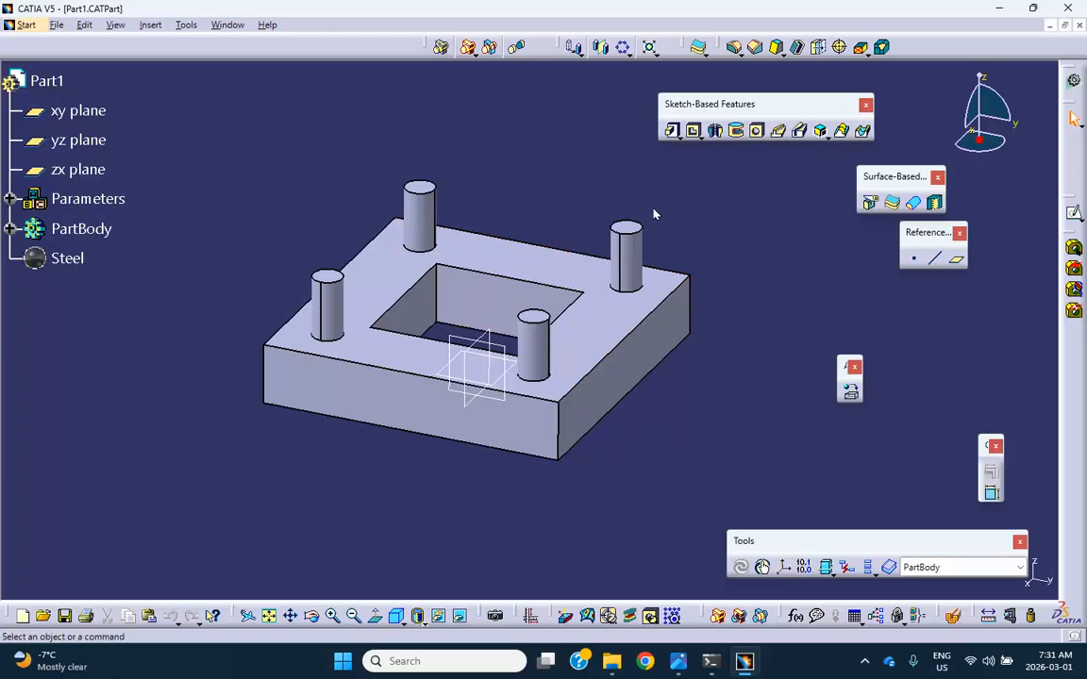
Split the frame body in half with the zx plane, keeping the side with positive y
click(870, 204)
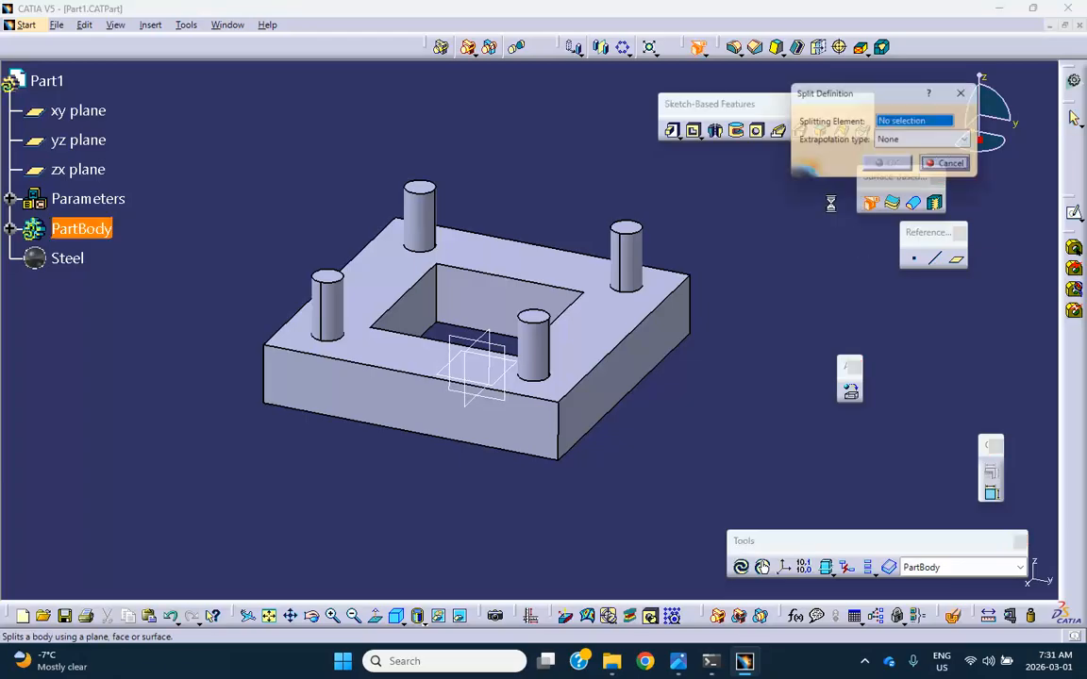
click(498, 344)
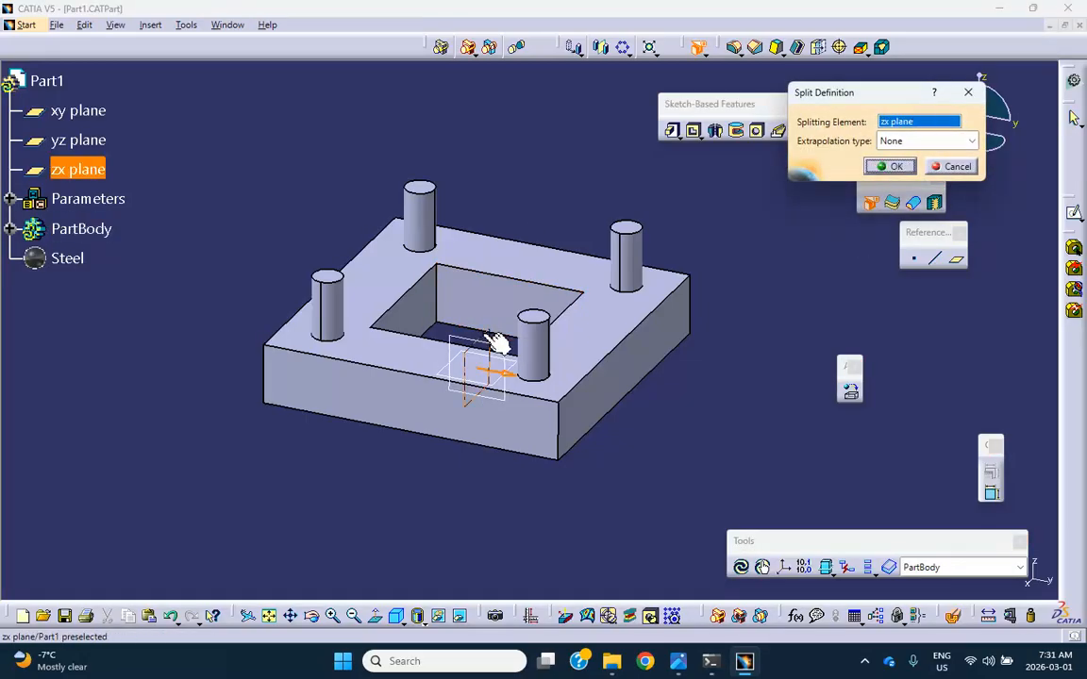
click(889, 167)
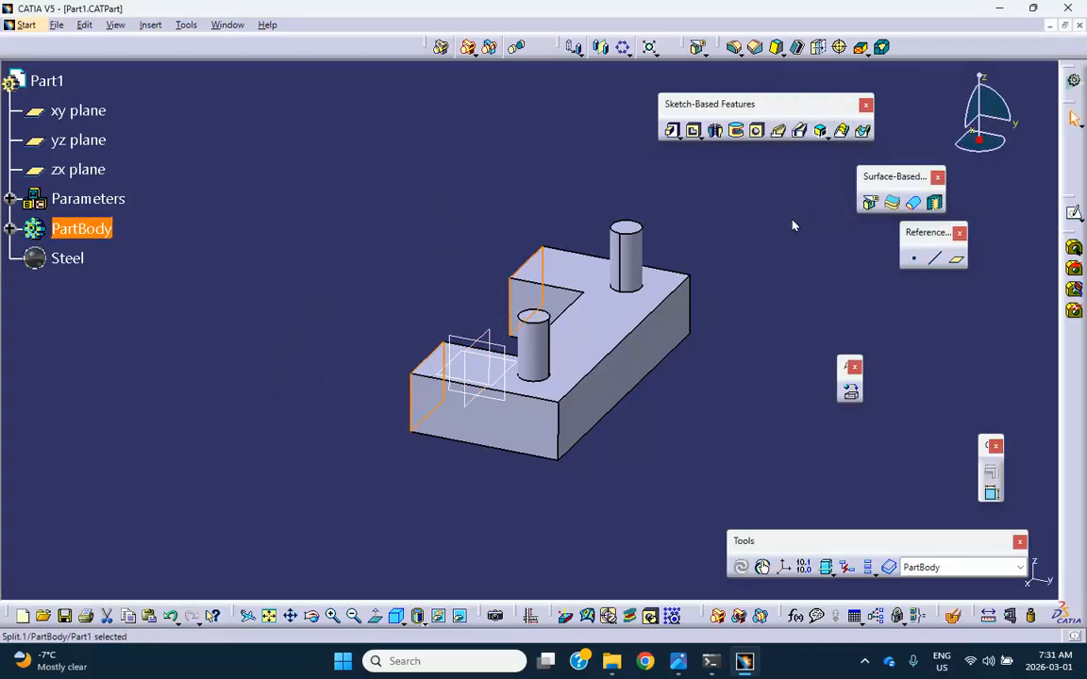
Split the half frame with the yz plane, reversing the kept side so that only the rear quarter with one post is left
click(870, 204)
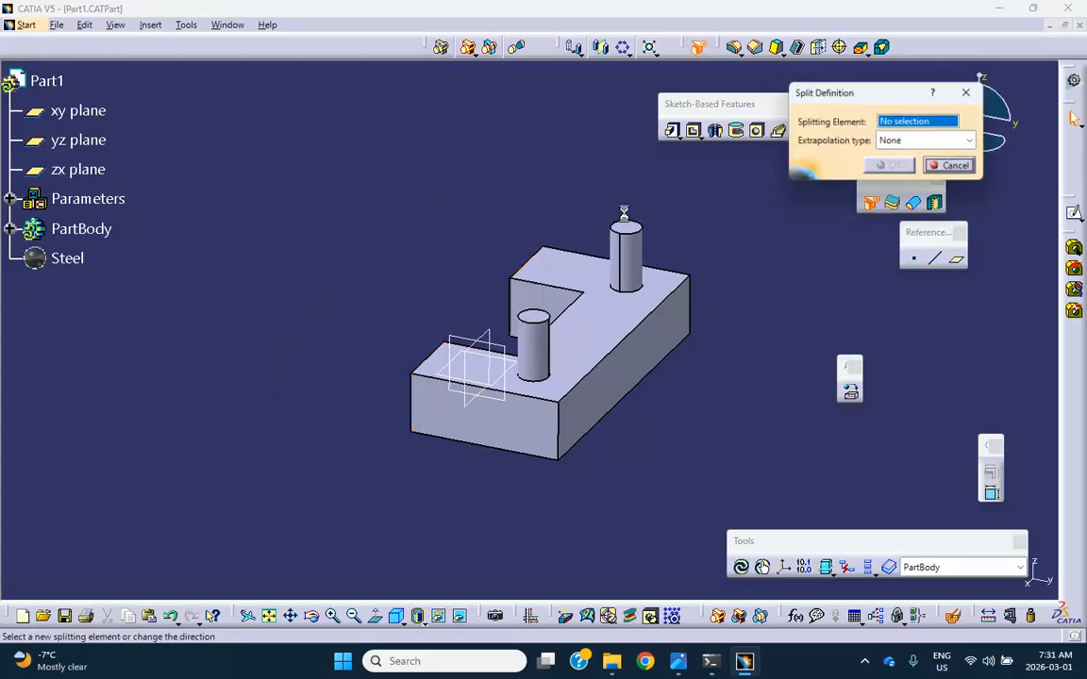
click(509, 349)
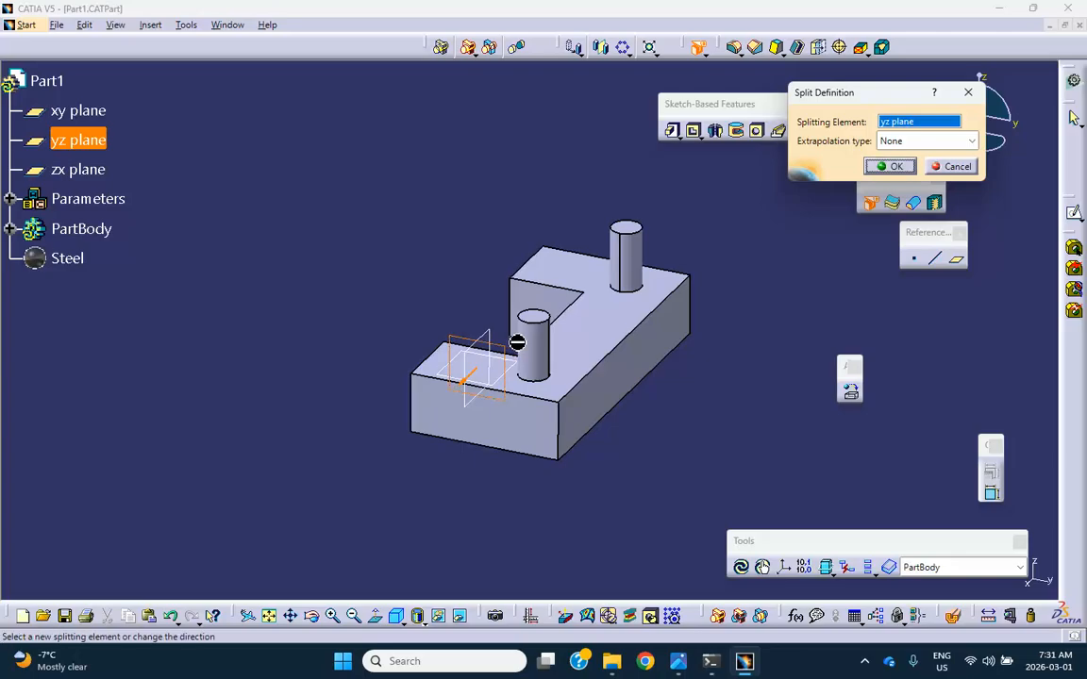
click(466, 378)
click(894, 166)
drag(764, 247, 636, 313)
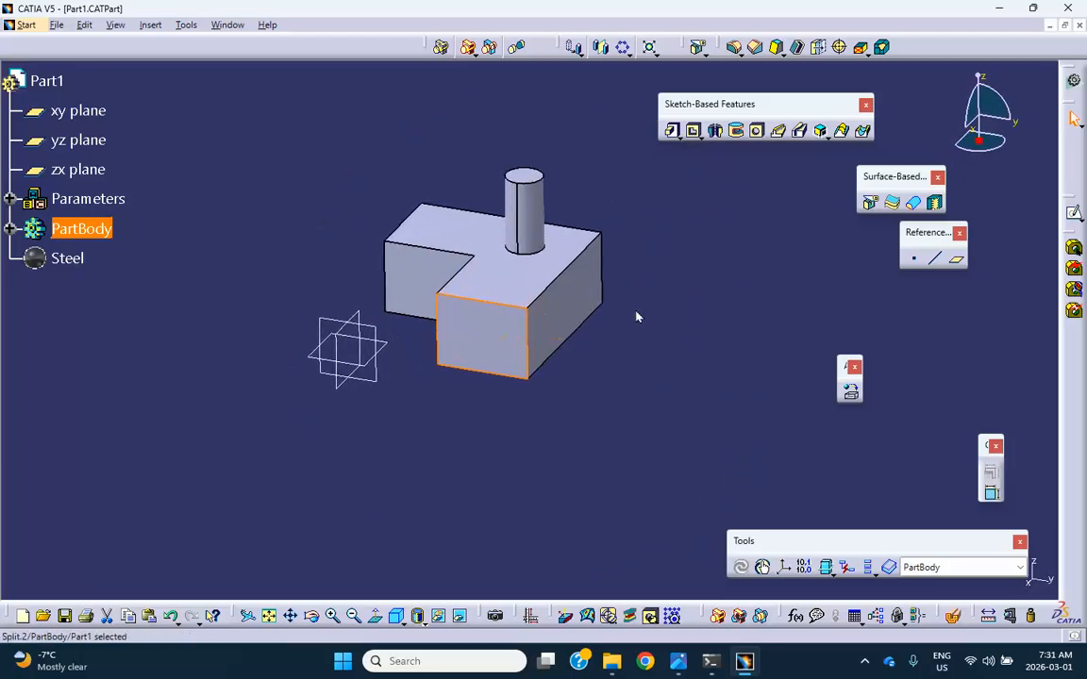
click(703, 364)
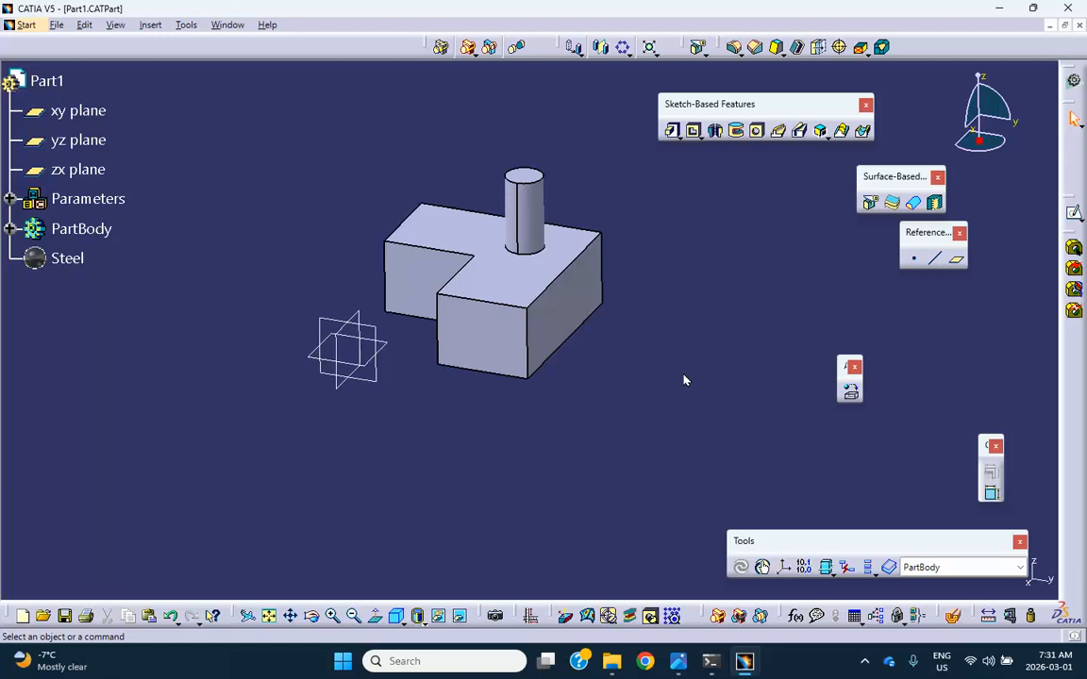
Start a Static Analysis case for the quarter model in Generative Structural Analysis
click(26, 24)
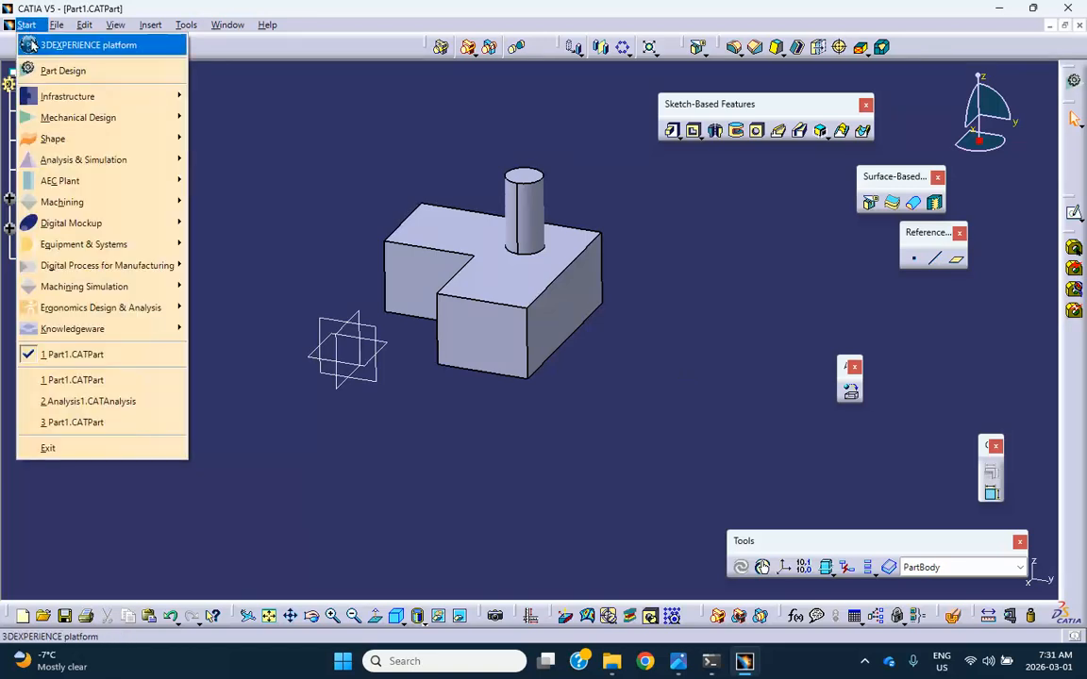
mouse_move(103, 168)
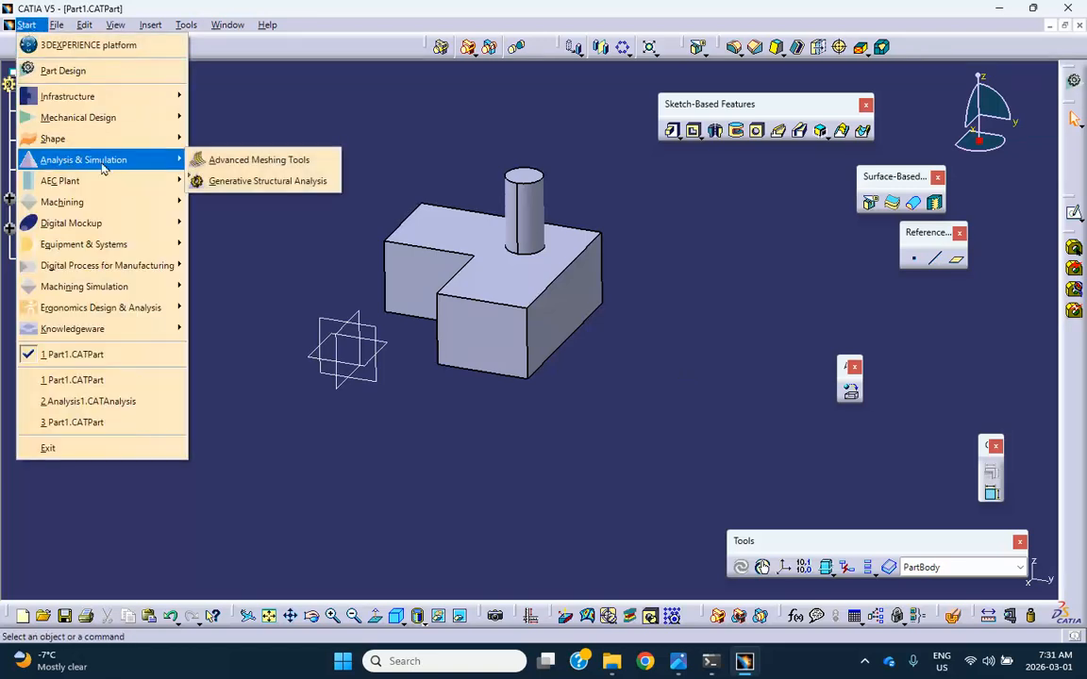
click(235, 183)
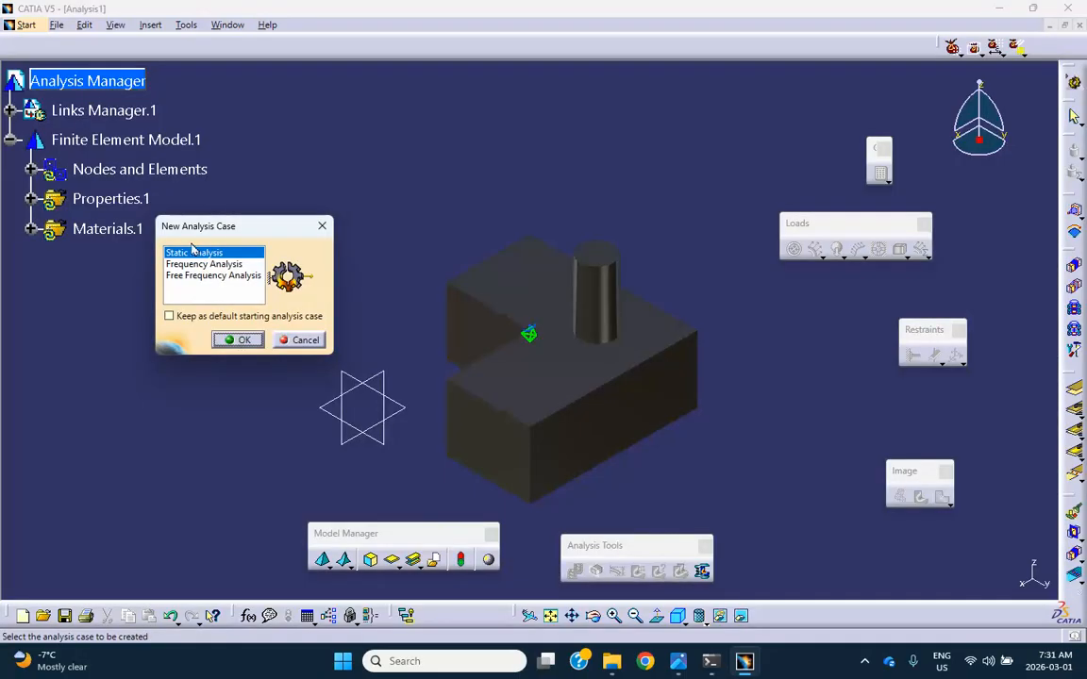
click(244, 339)
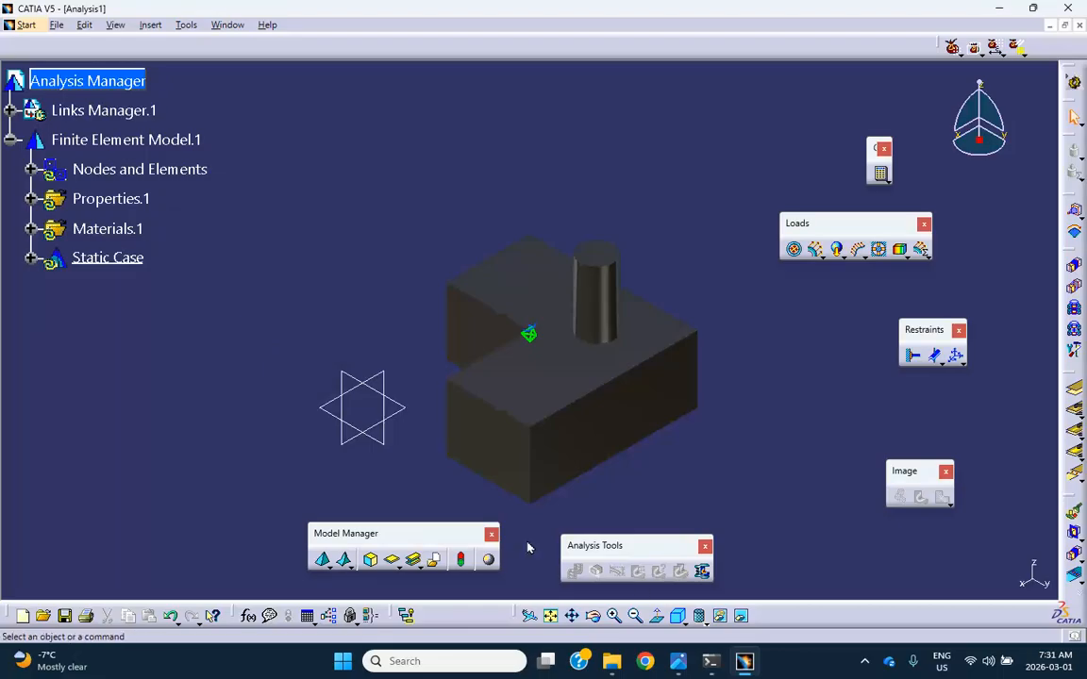
Display the quarter model in shading mode with edges but without smooth edges
click(702, 620)
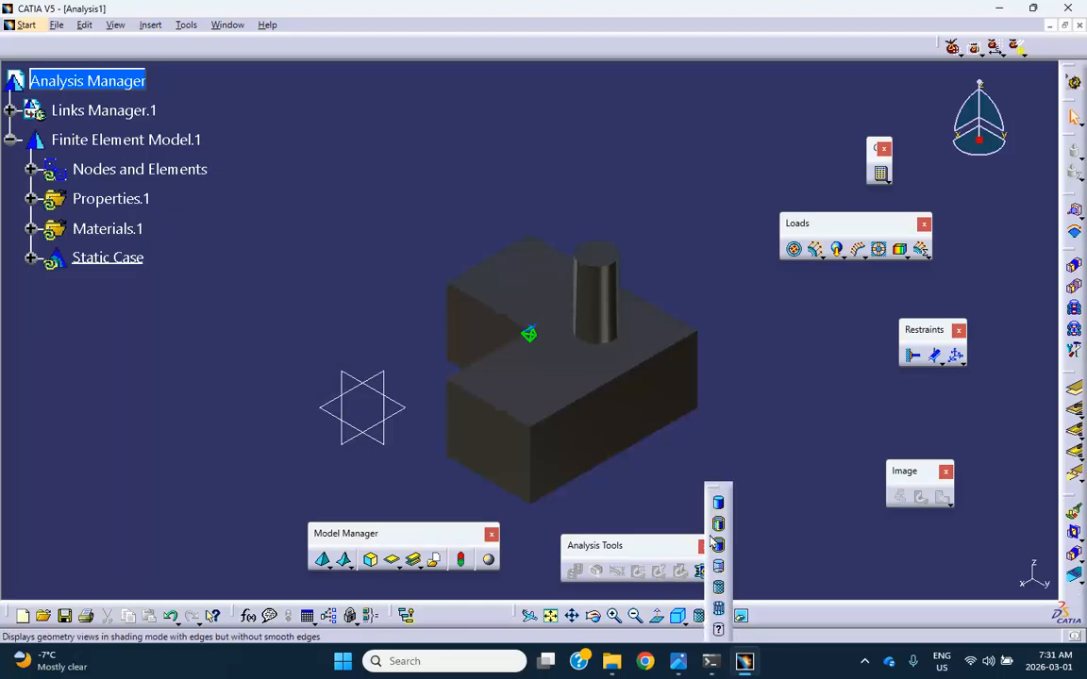
click(714, 543)
mouse_move(709, 510)
mouse_down()
mouse_move(735, 504)
mouse_move(708, 497)
mouse_move(708, 511)
mouse_up()
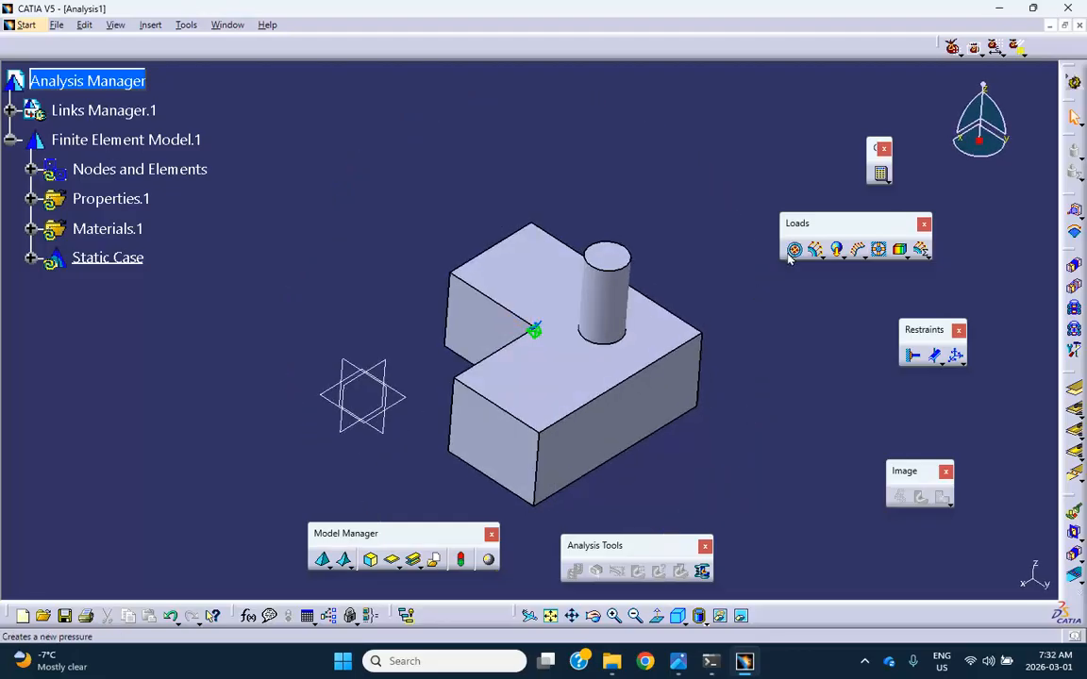
Clamp the top face of the quarter model's post
click(912, 357)
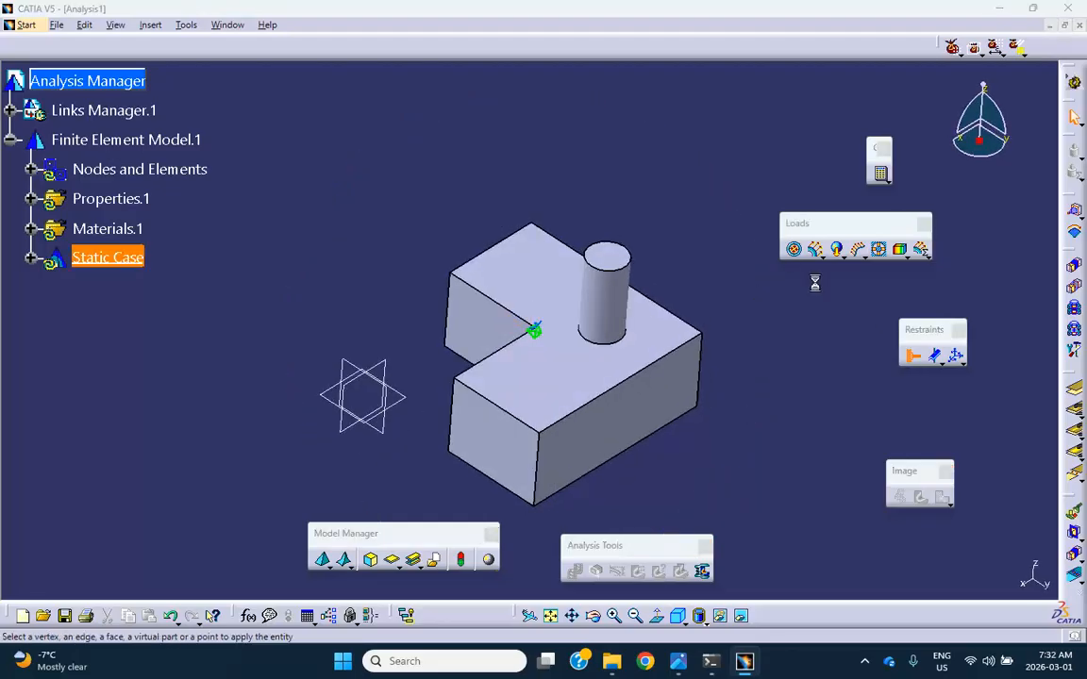
click(611, 255)
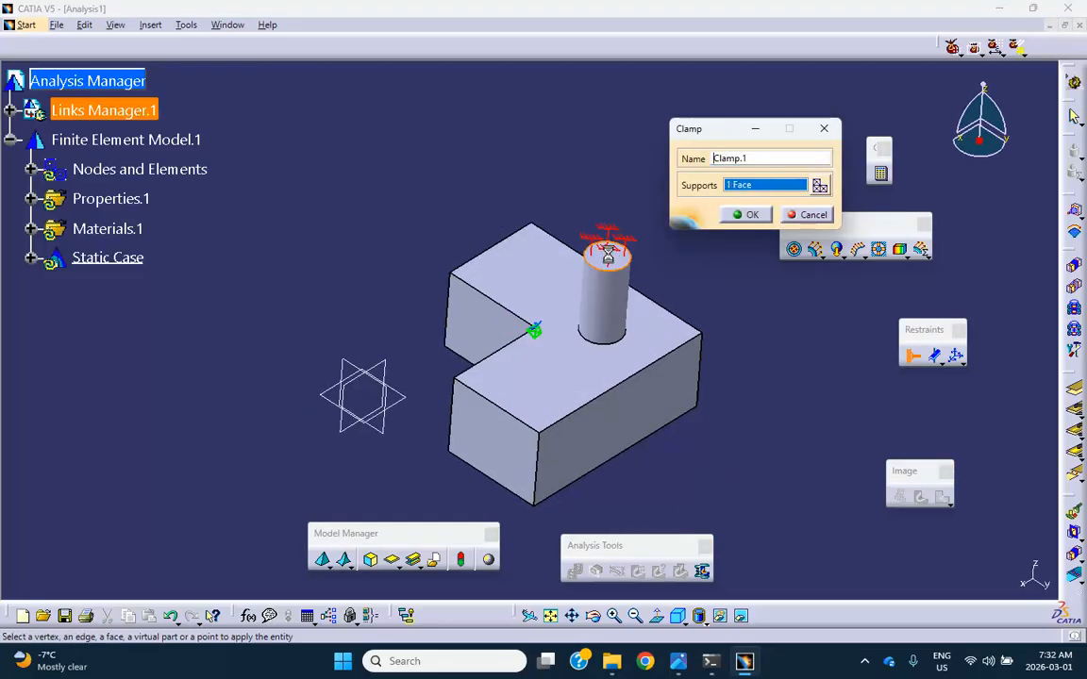
click(740, 216)
Apply a Surface Slider restraint to the two cut end faces of the quarter frame as symmetry conditions
drag(692, 424, 674, 403)
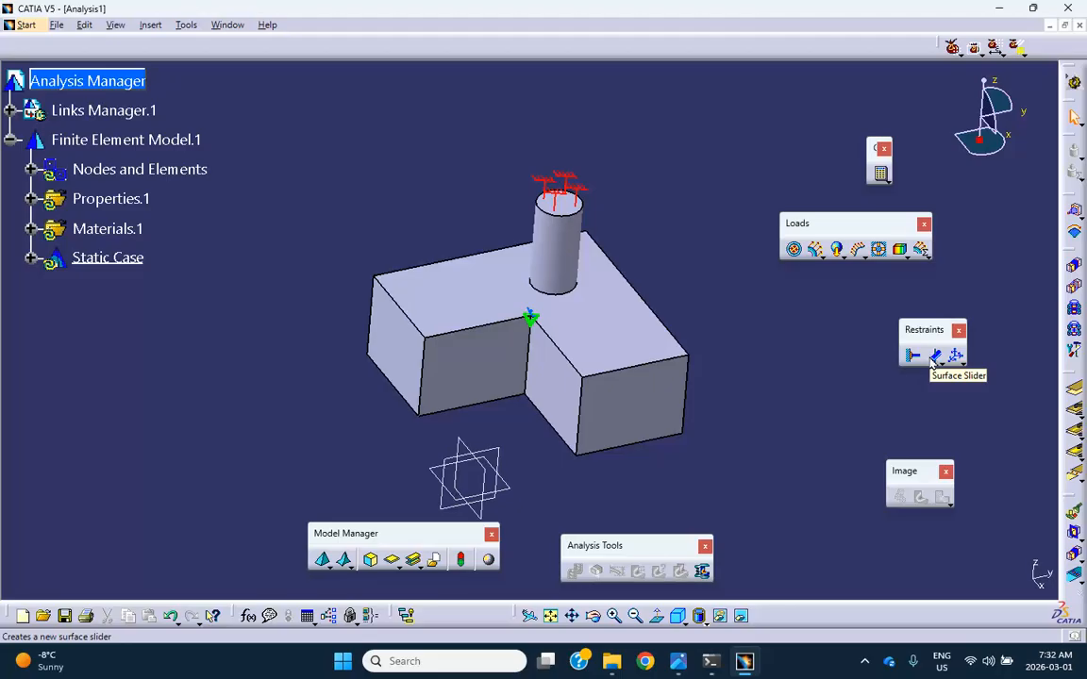
click(933, 357)
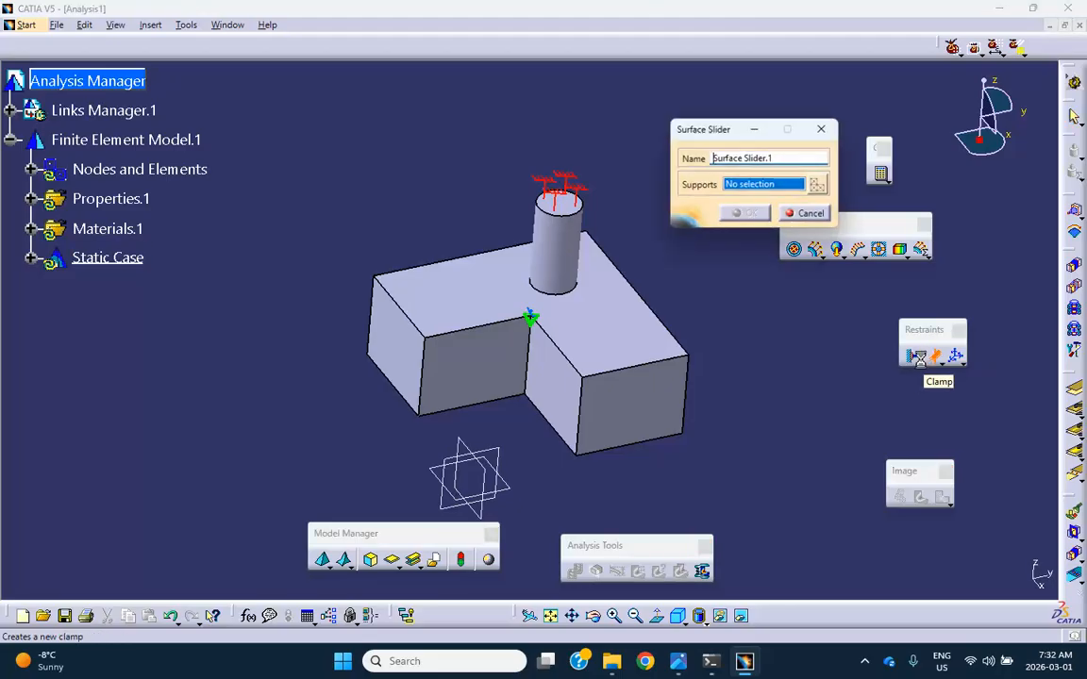
click(641, 408)
click(378, 321)
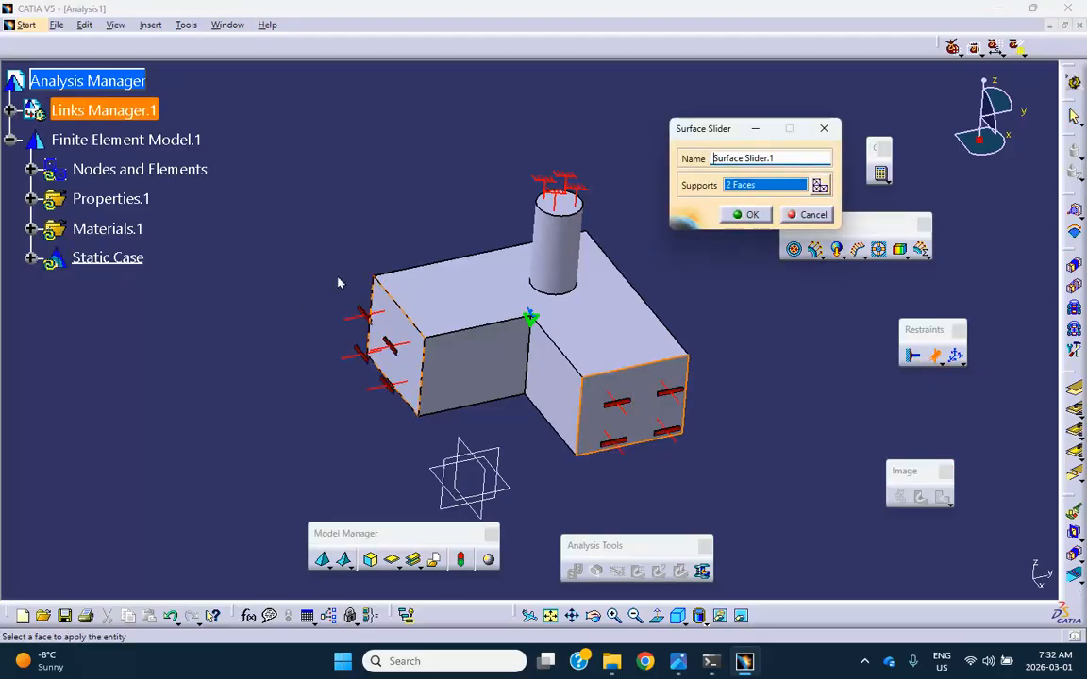
click(746, 215)
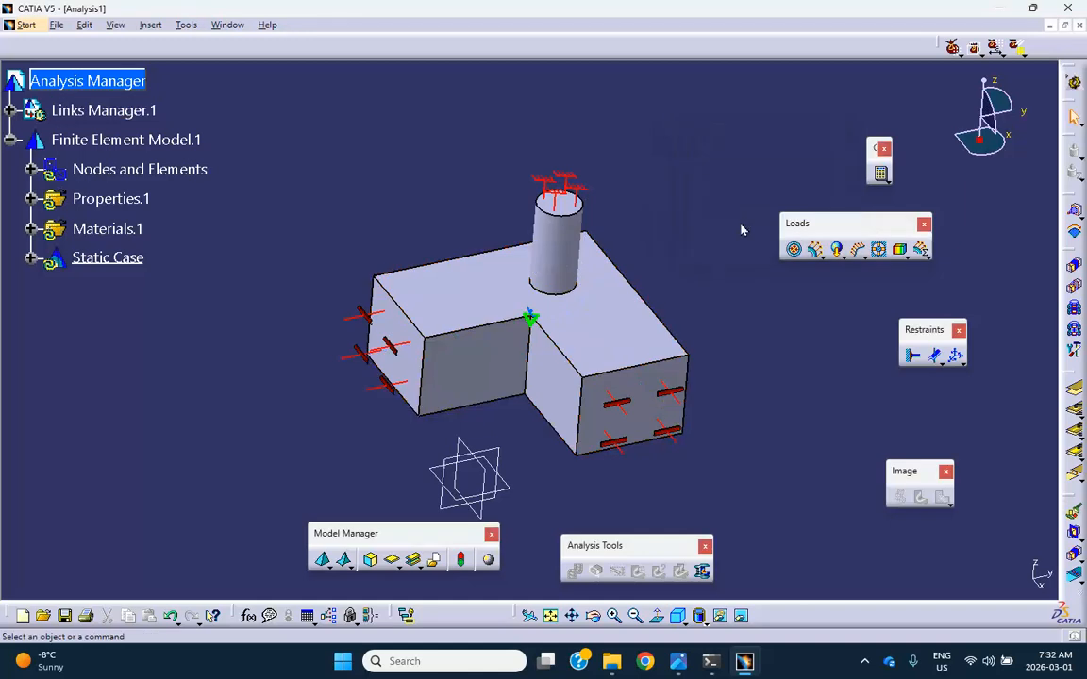
Apply a pressure load to the top face of the quarter frame around the post
drag(739, 215, 519, 262)
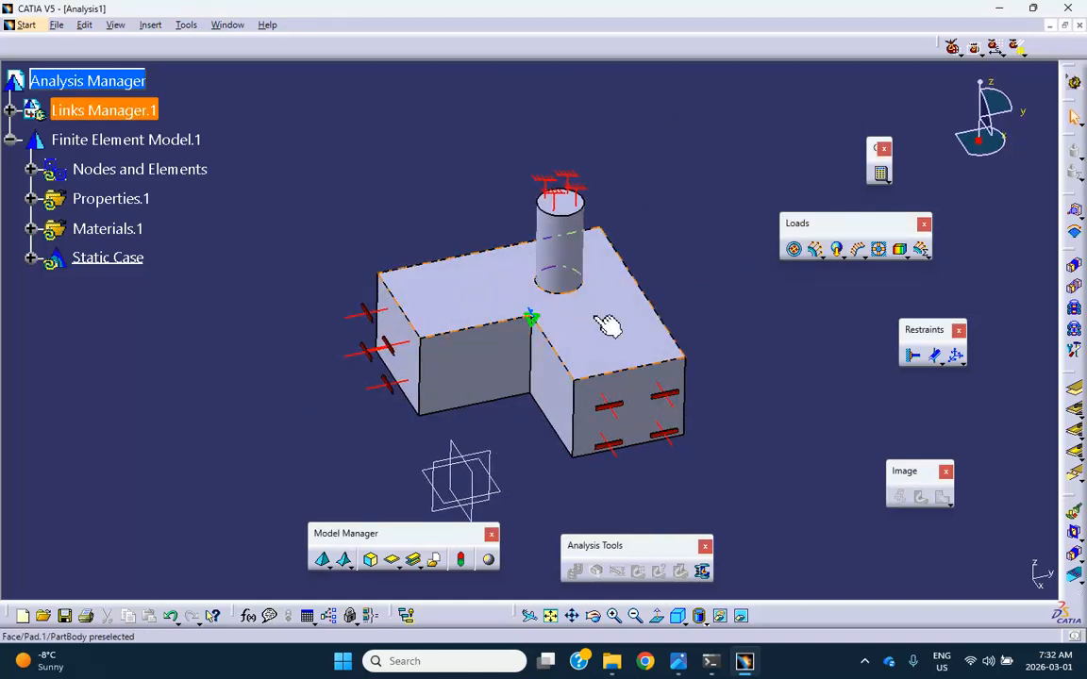
click(793, 248)
click(595, 316)
click(750, 261)
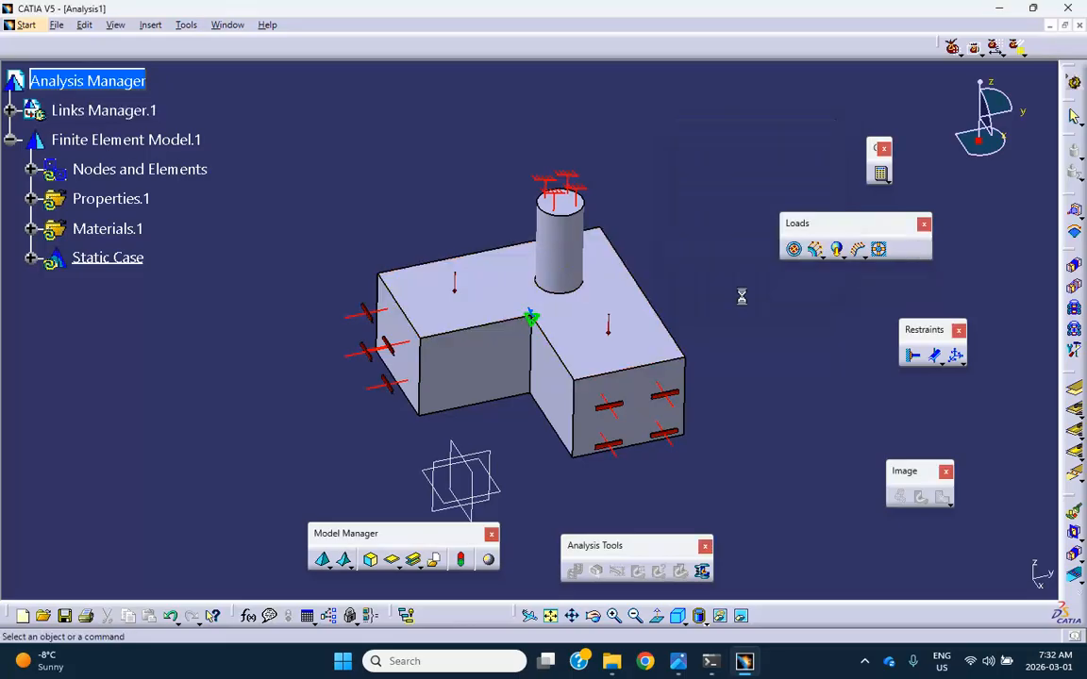
Compute the quarter model's analysis with the All option and dismiss the solver warnings
click(880, 173)
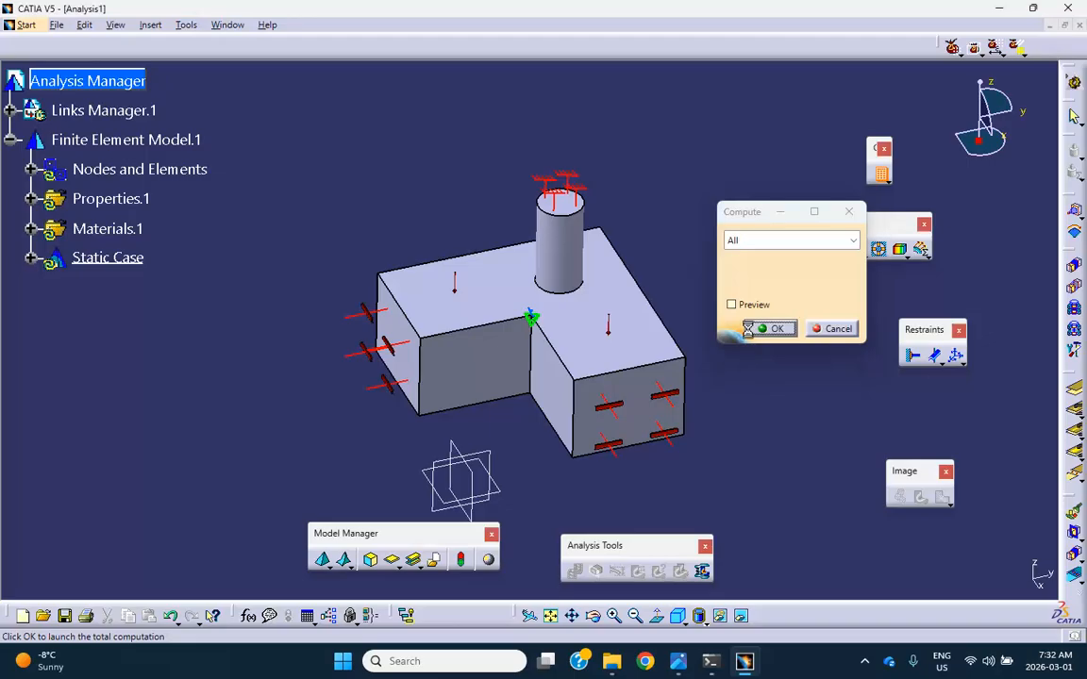
click(776, 329)
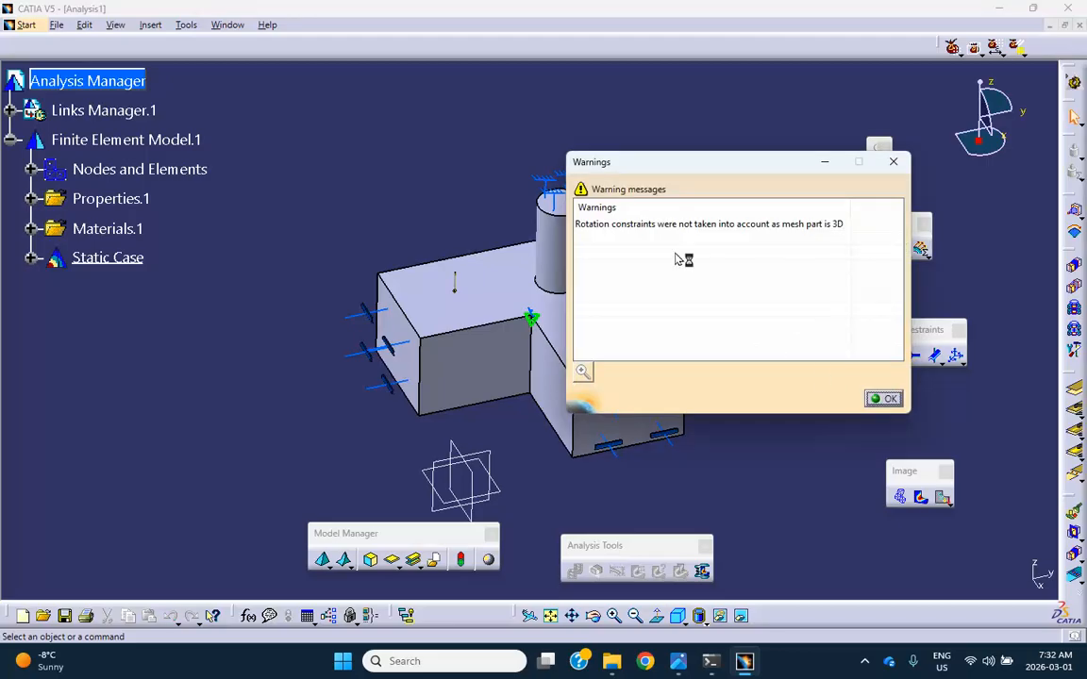
click(883, 398)
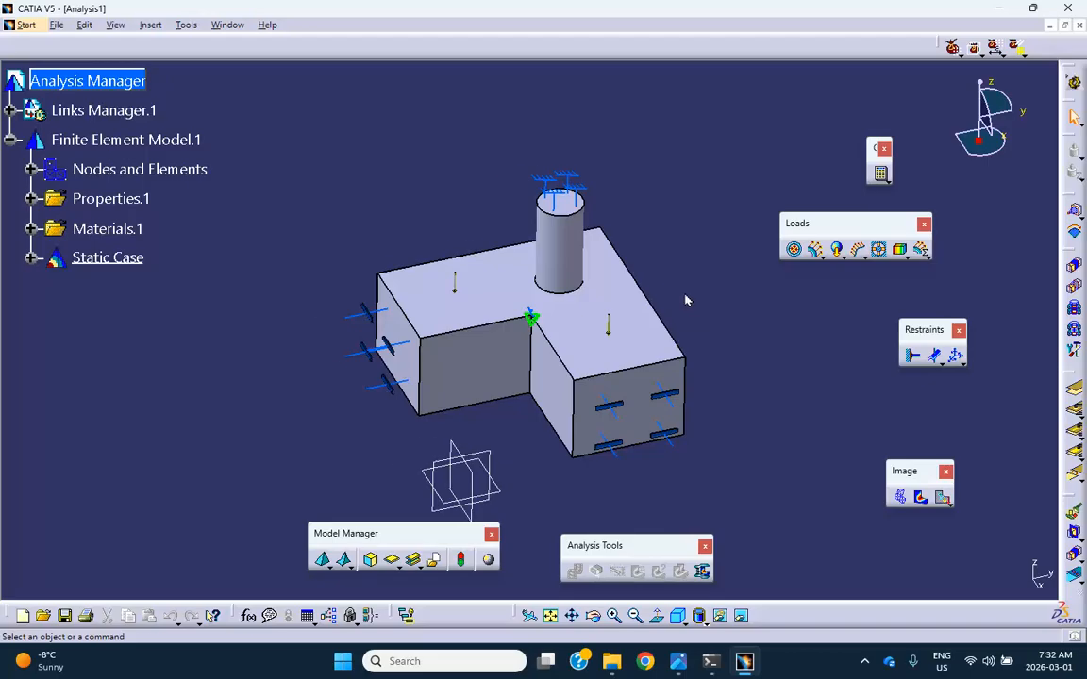
Display the quarter model's deformed mesh and Von Mises stress images, and expand the Static Case branch
drag(686, 299, 655, 293)
click(901, 498)
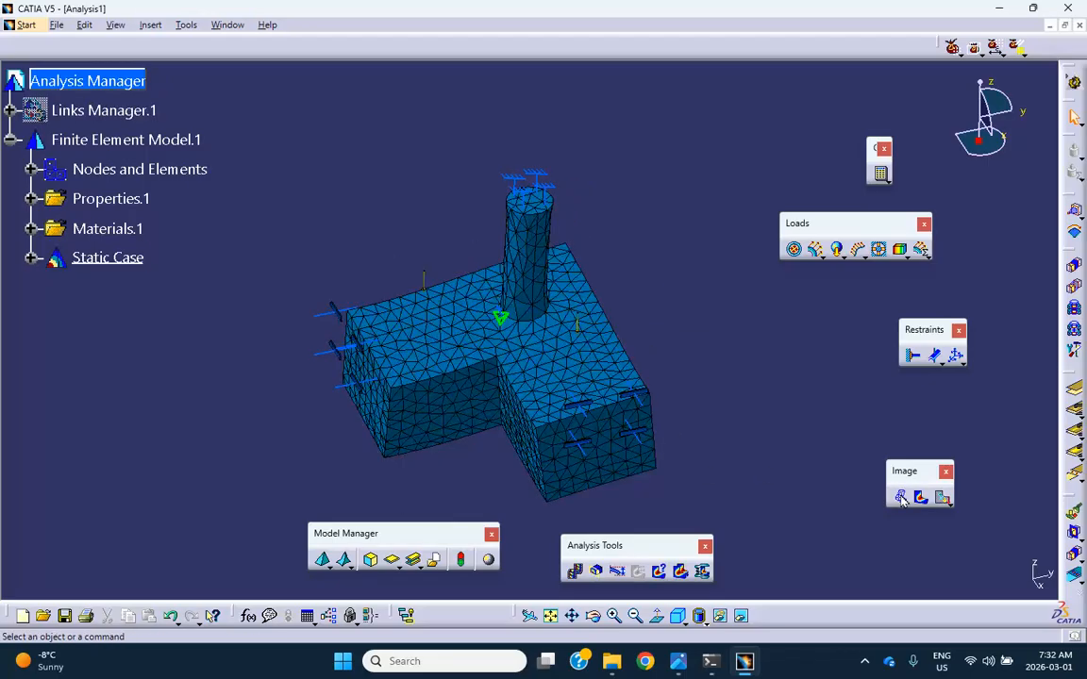
click(921, 498)
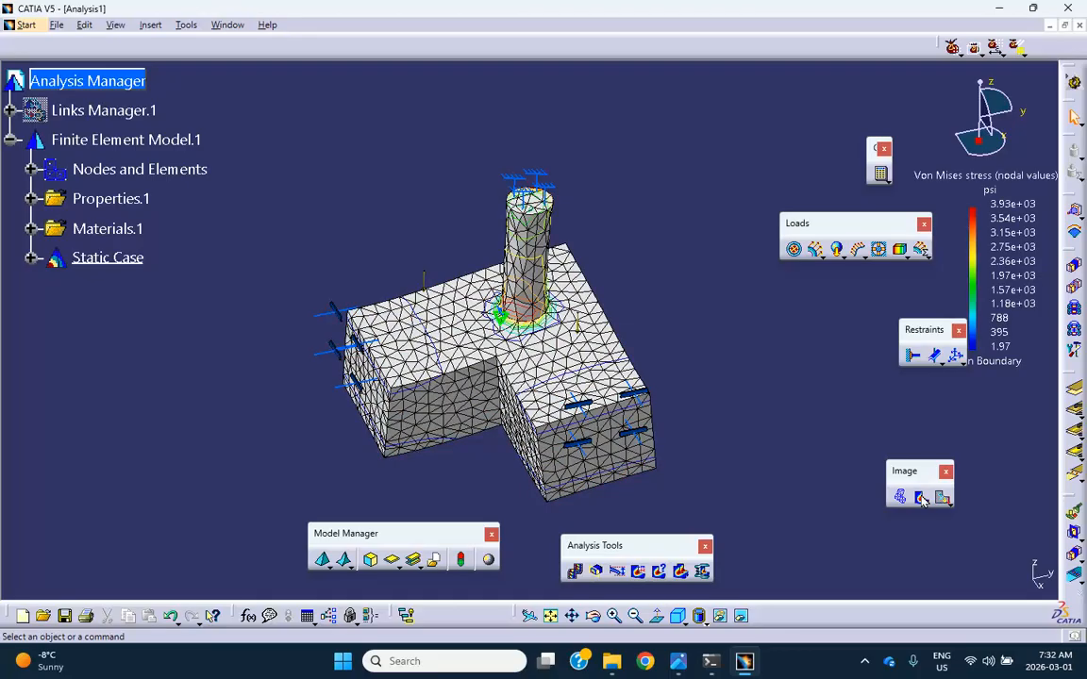
click(31, 258)
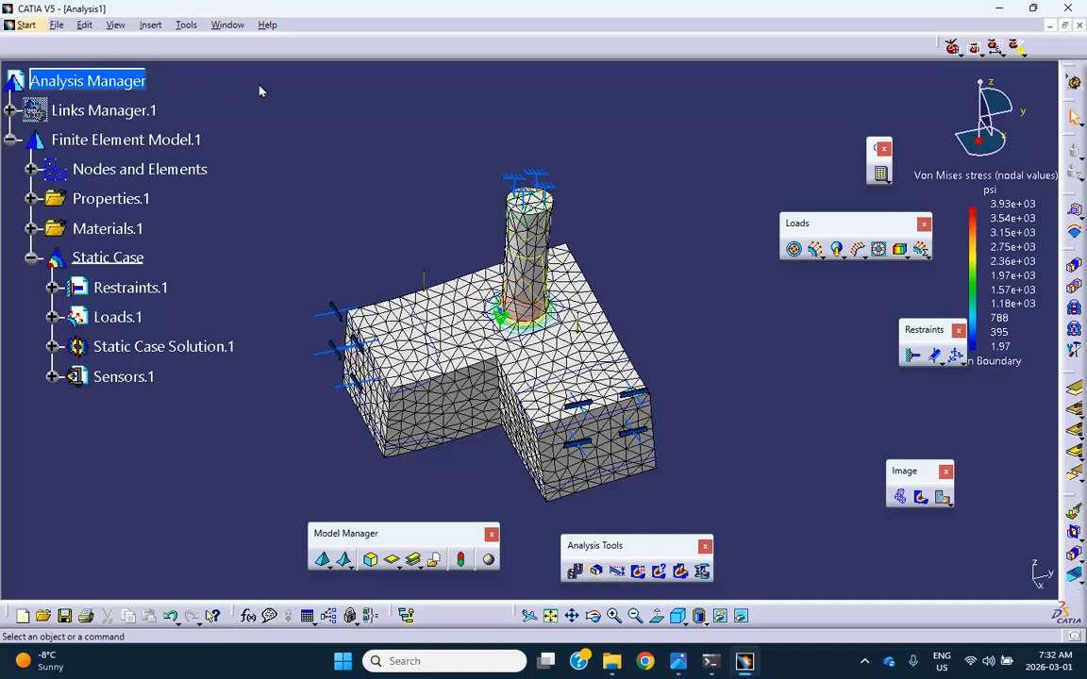
In Save Management, choose a new location for Analysis1.CATAnalysis by creating a "quarter model" folder inside "week 8 activity 1"
click(55, 25)
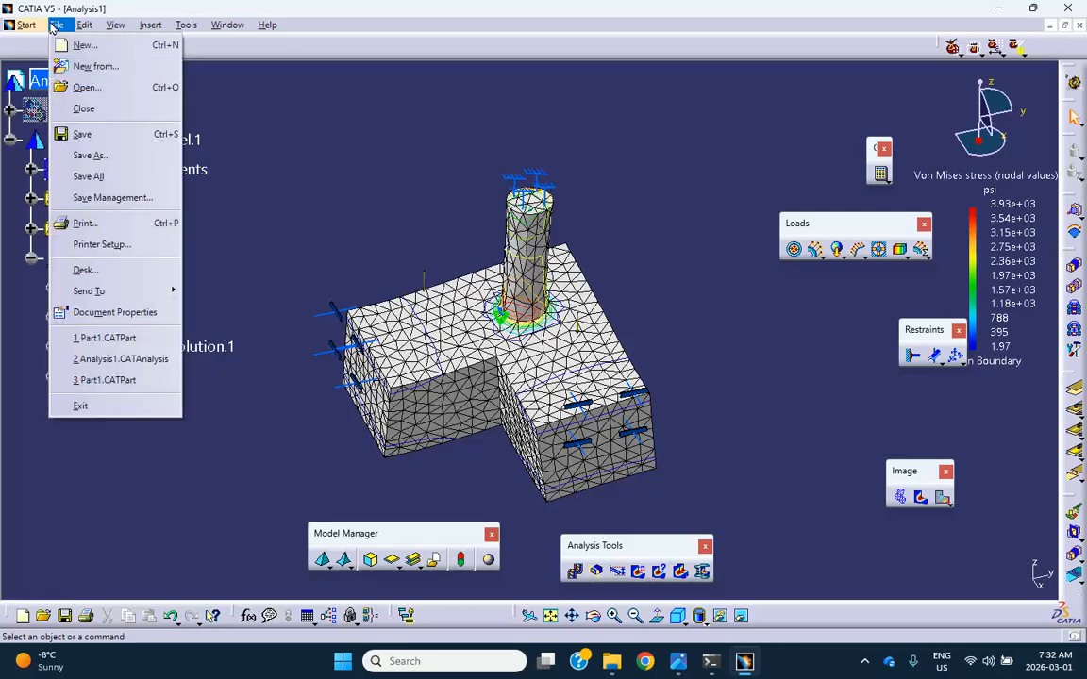
click(109, 197)
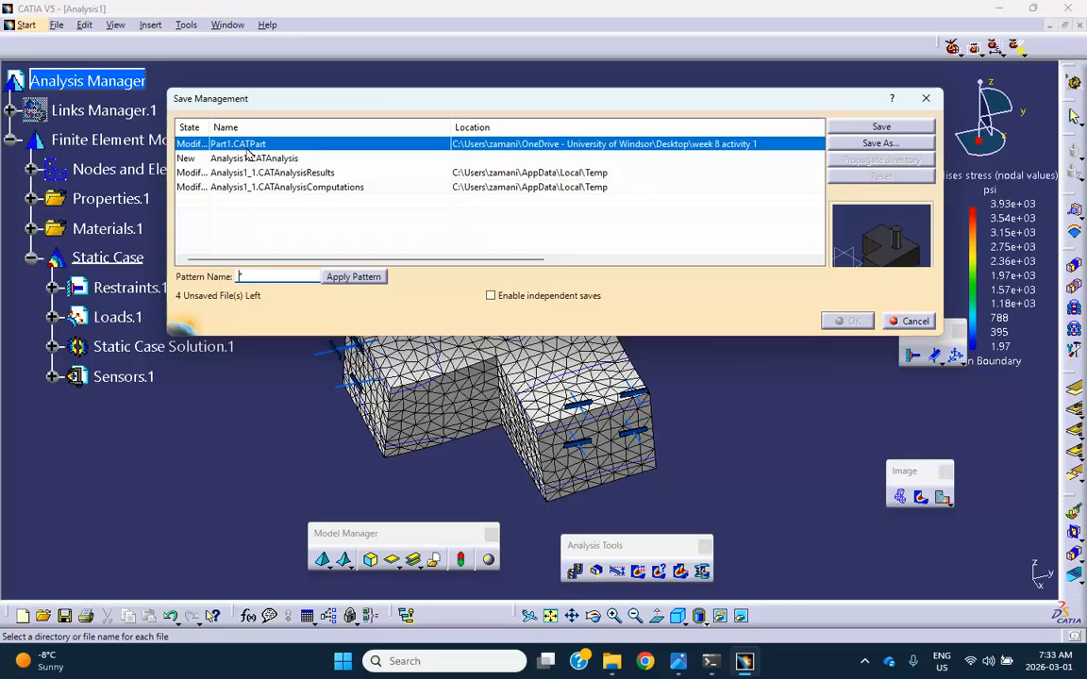
click(251, 159)
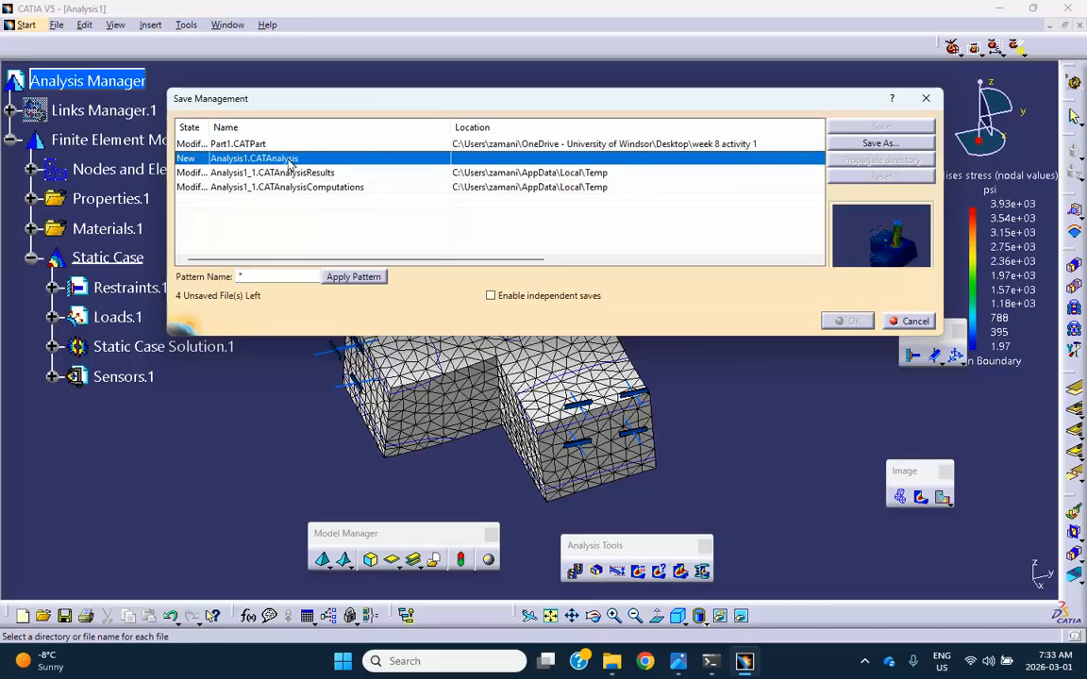
click(879, 143)
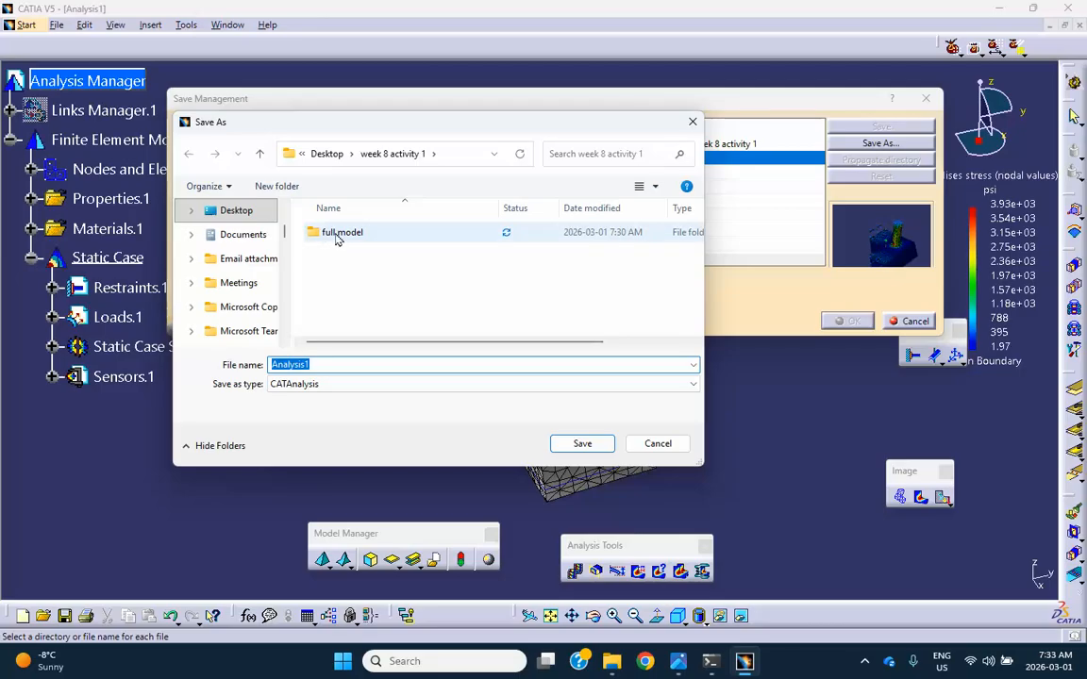
click(278, 187)
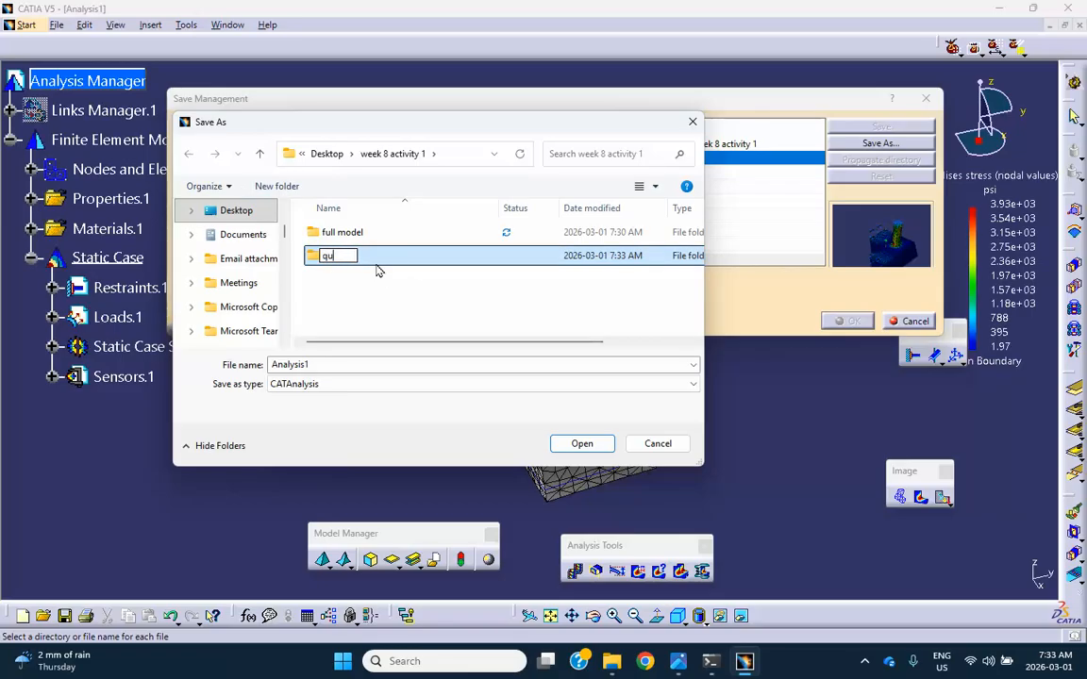
text(rter model)
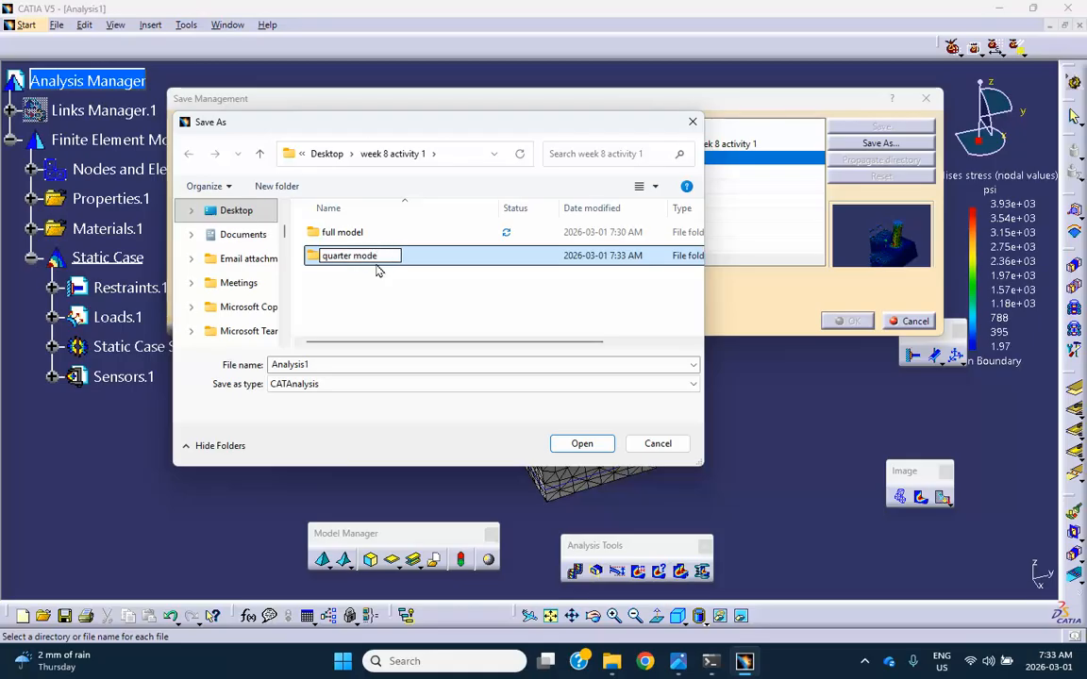
click(427, 266)
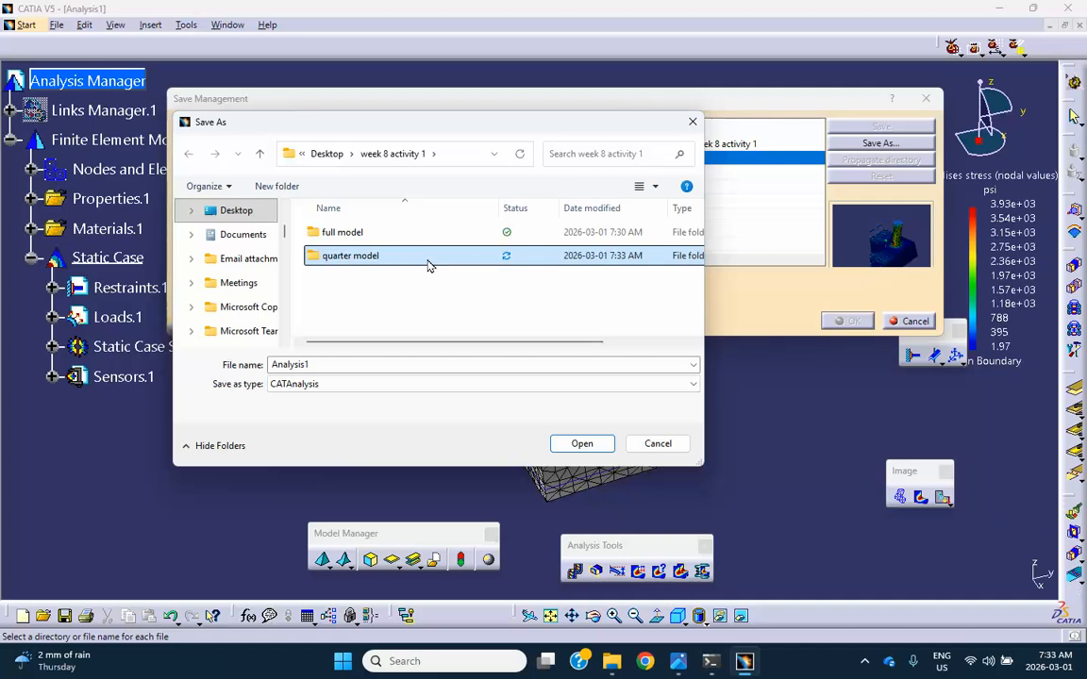
Save Analysis1 into the quarter model folder, propagating that directory to the part, results and computations files
click(582, 443)
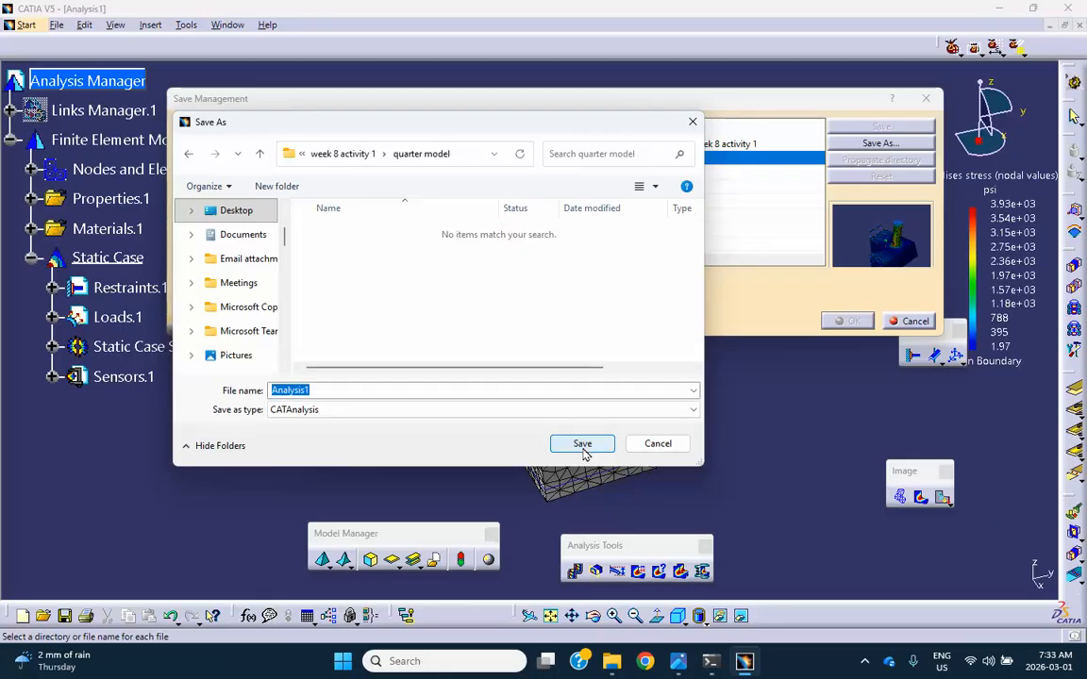
click(582, 443)
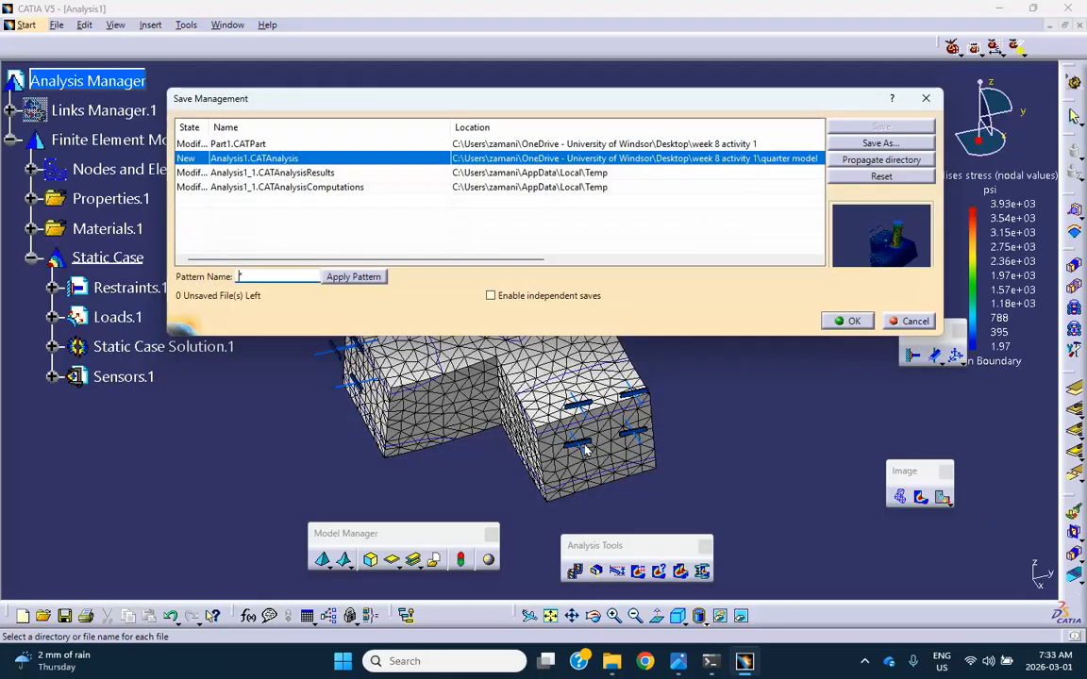
click(872, 162)
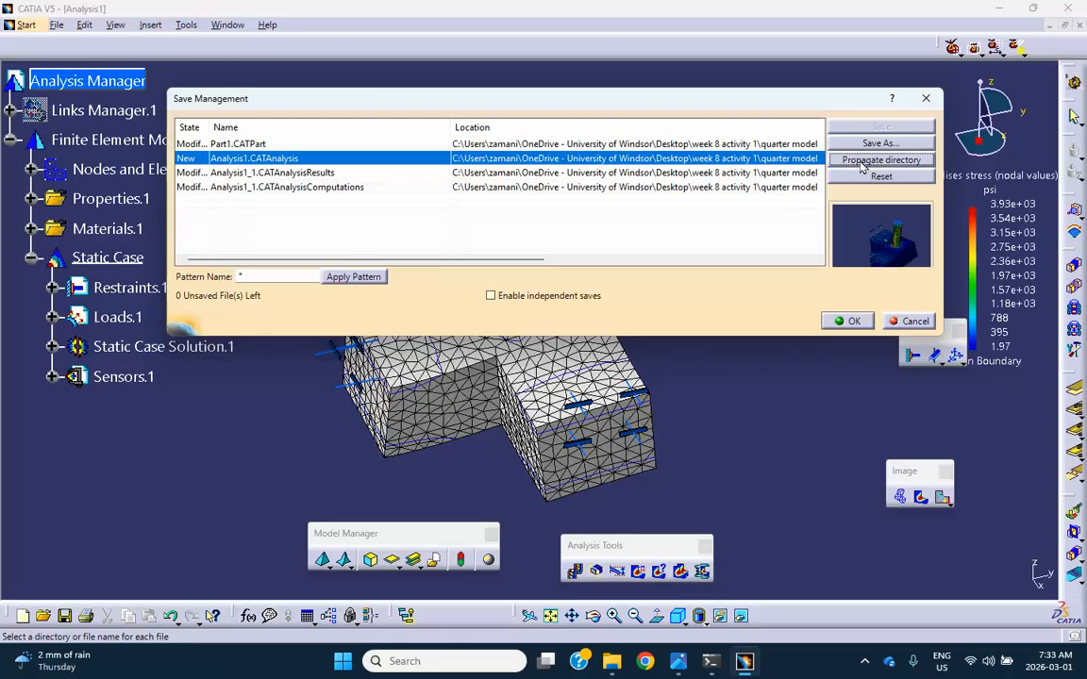
click(848, 322)
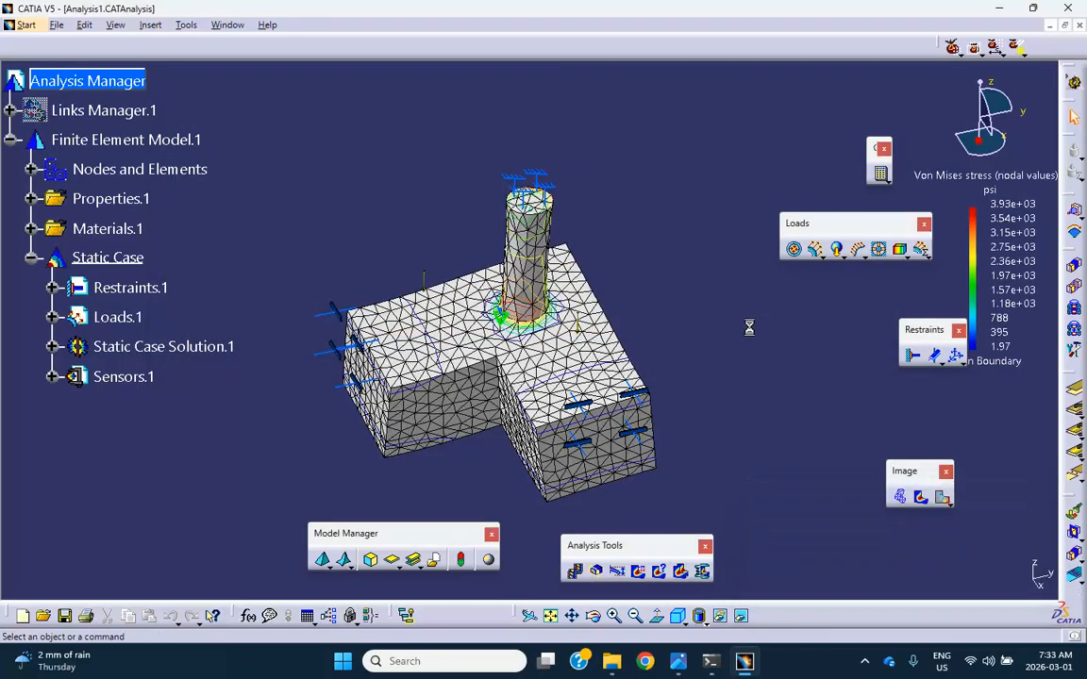
Close the quarter analysis and part documents and switch to File Explorer
click(1079, 26)
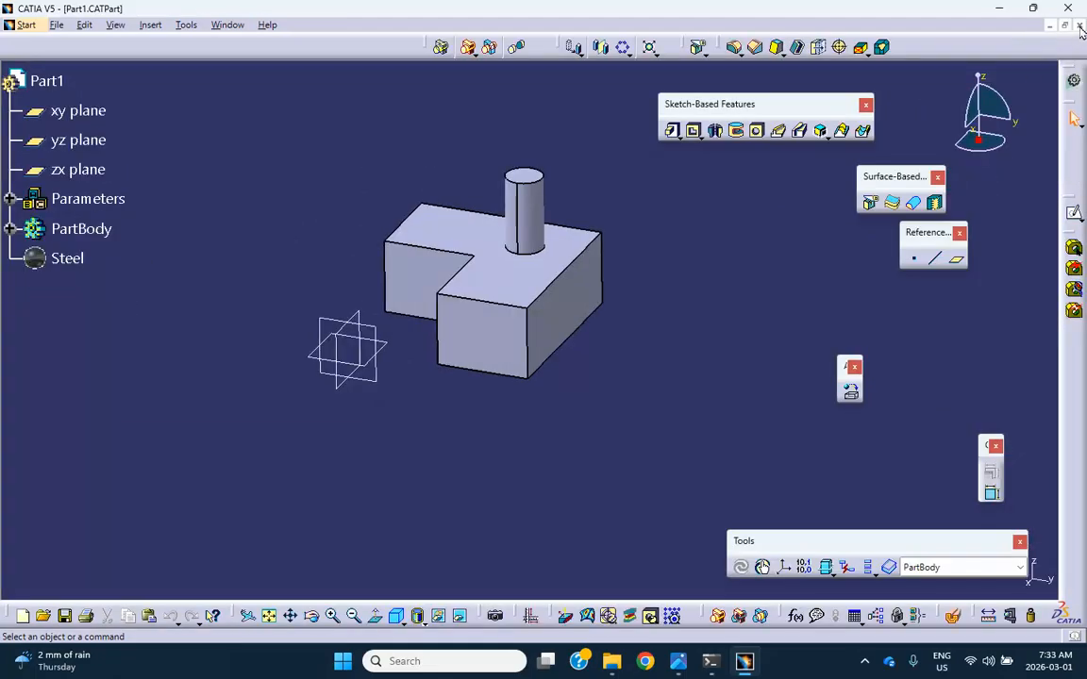
click(1080, 26)
click(1001, 11)
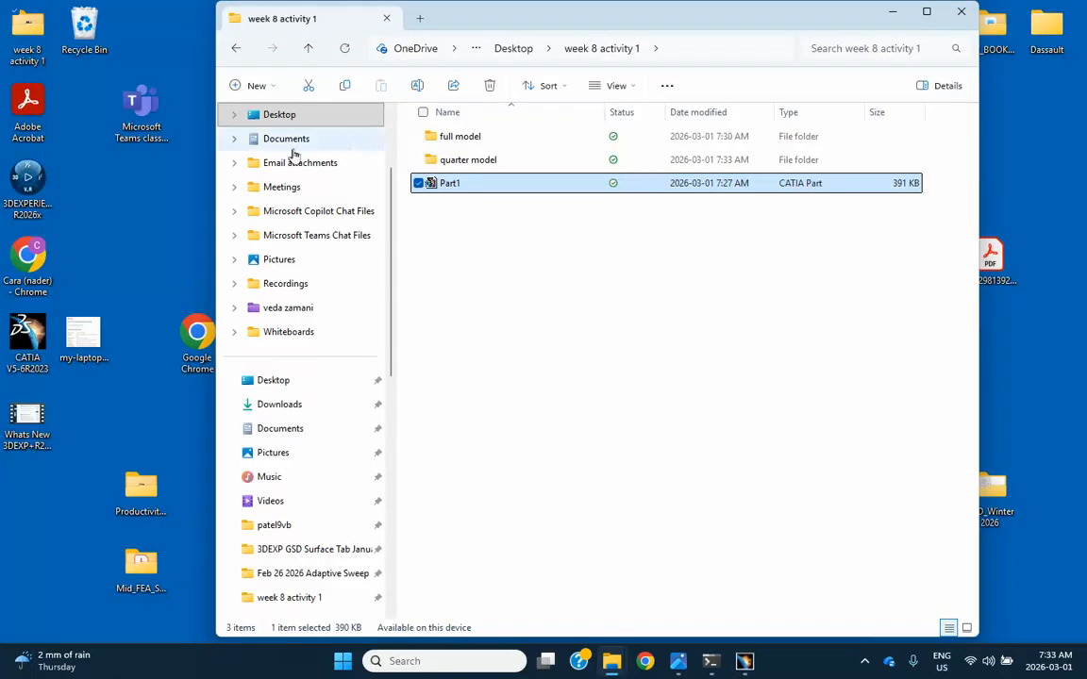
Open Analysis1 from the full model folder to check the saved four-post analysis, and close it again
double_click(456, 138)
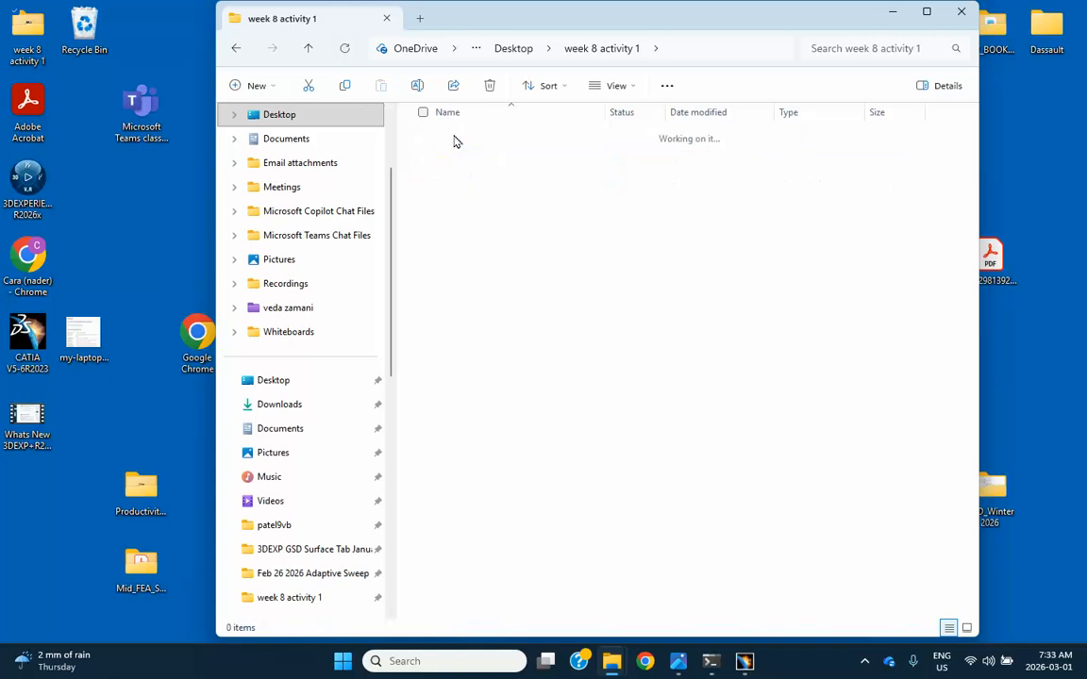
double_click(460, 142)
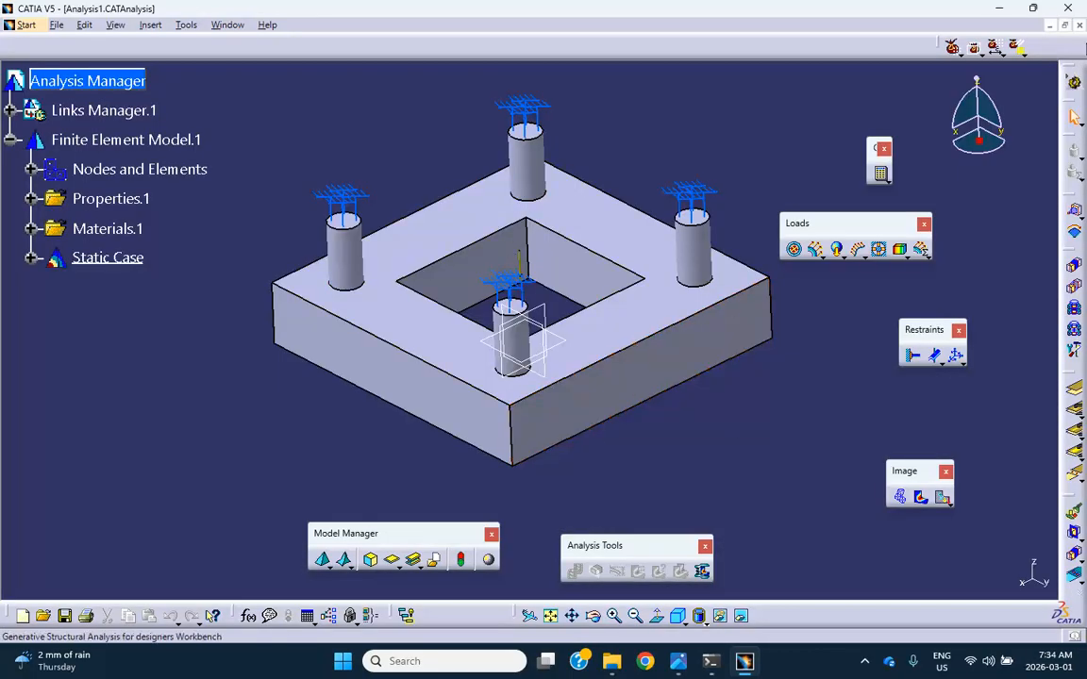
click(1079, 26)
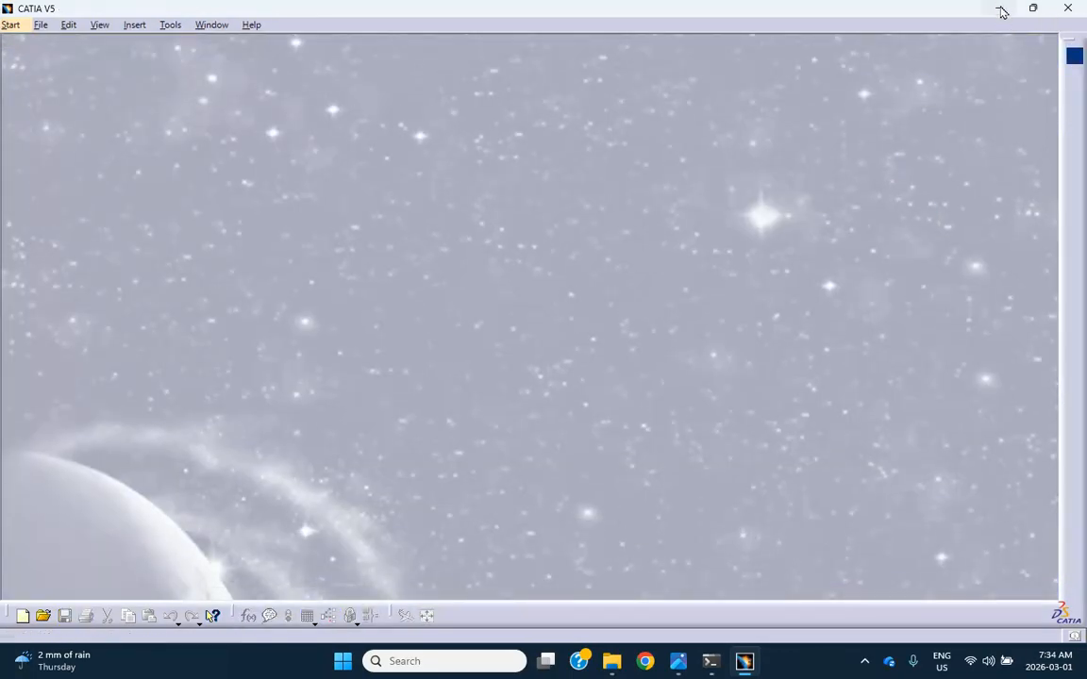
Open Analysis1 from the quarter model folder in File Explorer to check the saved quarter analysis, and close it
click(999, 7)
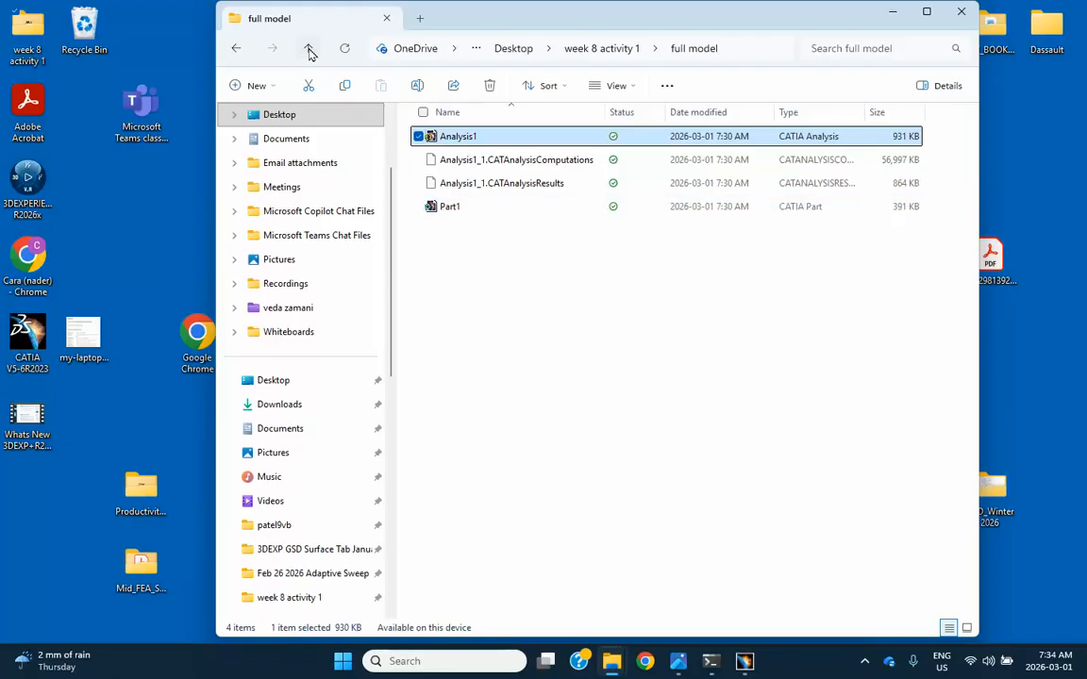
click(308, 48)
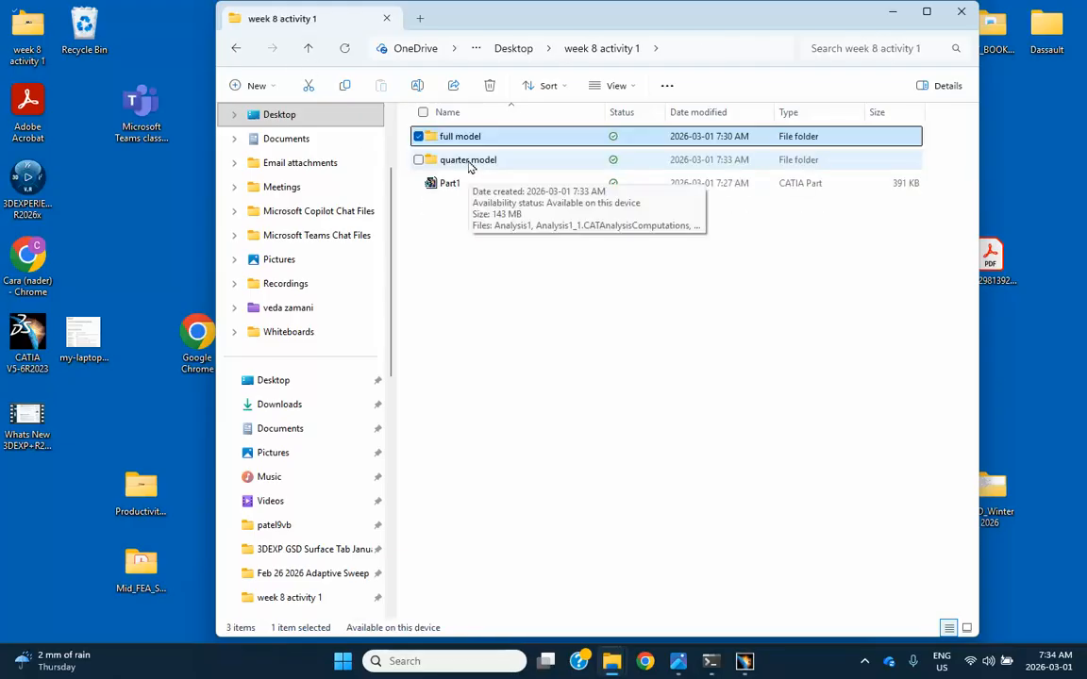
double_click(469, 160)
double_click(456, 137)
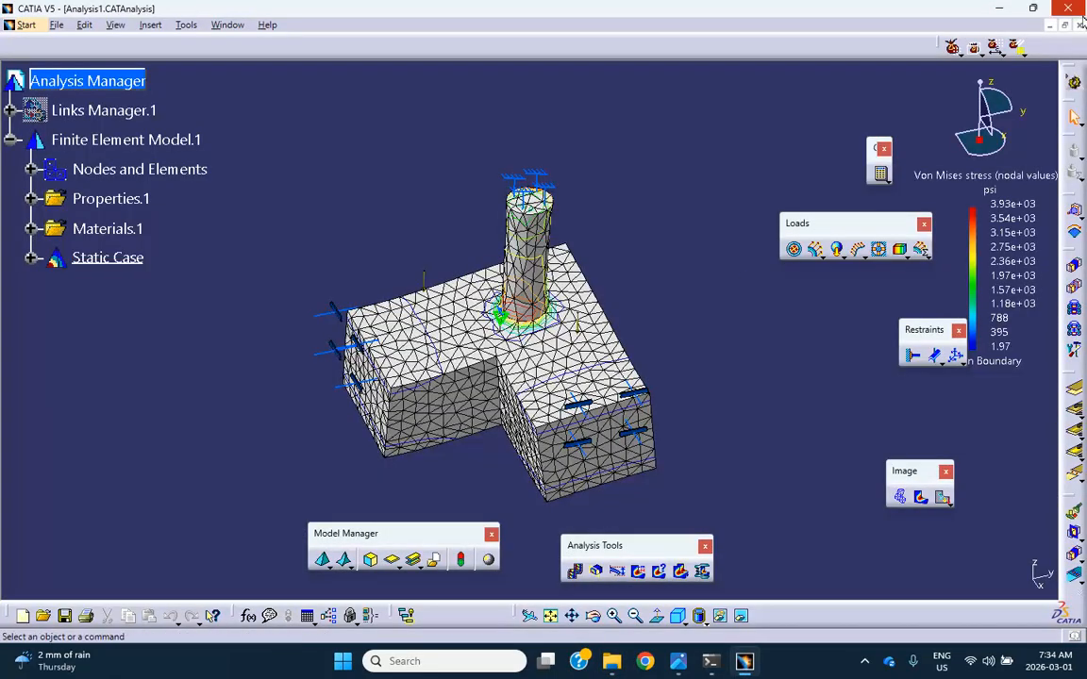
click(1081, 27)
Return to File Explorer and open Part1 from the quarter model folder
click(999, 9)
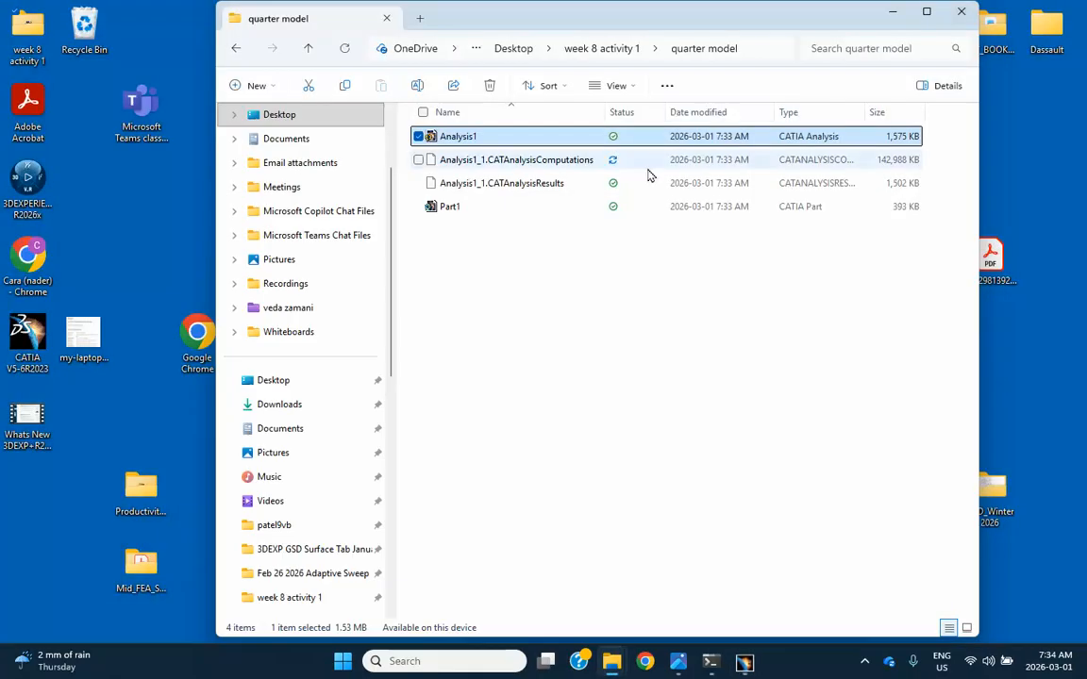
double_click(450, 209)
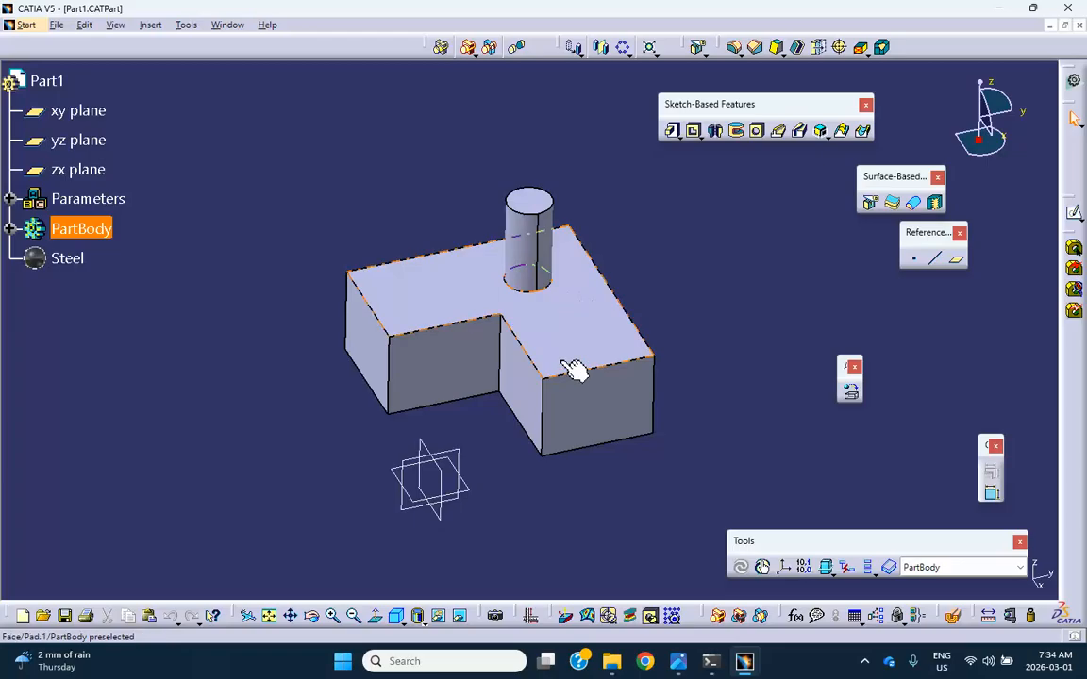
Close the quarter model part, go up to the week 8 activity 1 folder in File Explorer and open its Part1
click(1081, 26)
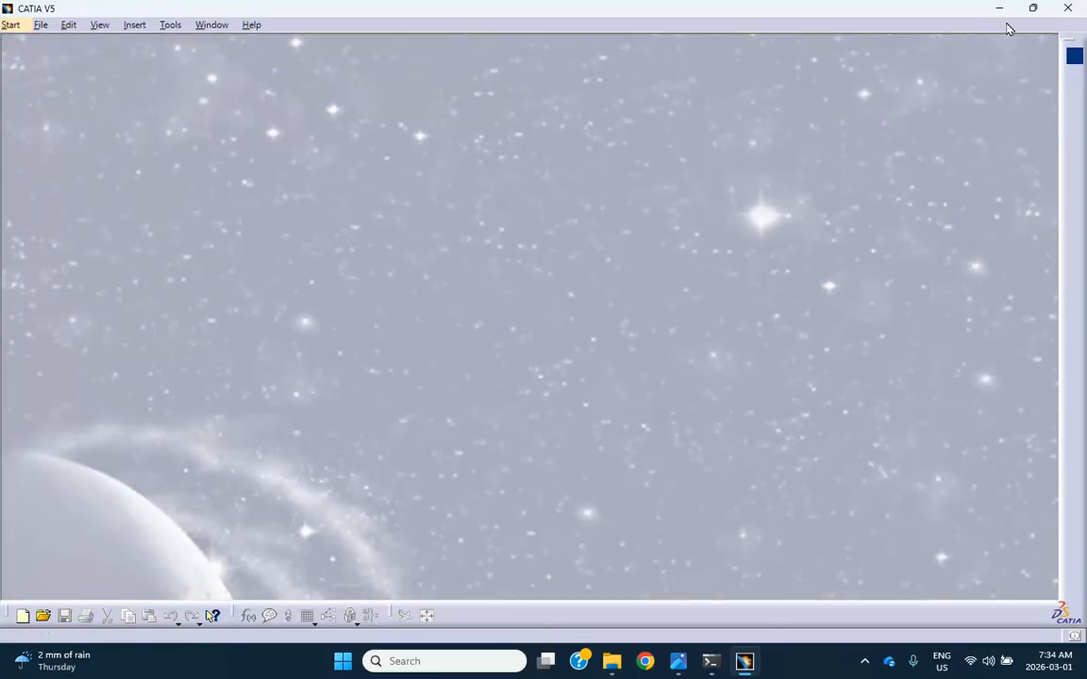
click(1001, 11)
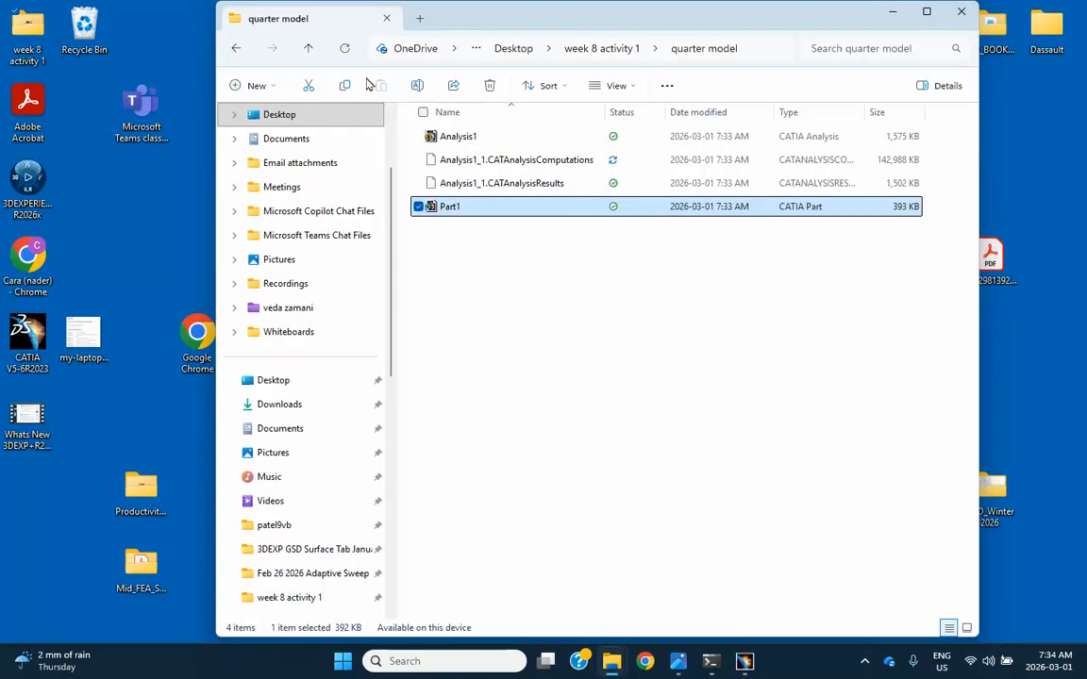
click(310, 49)
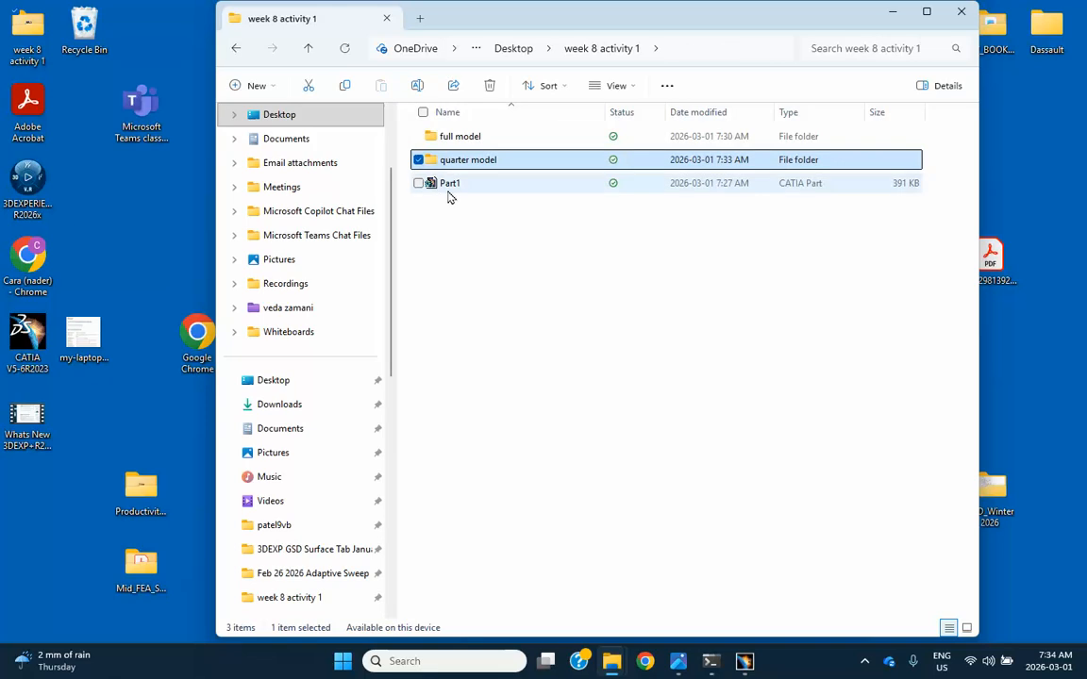
click(446, 202)
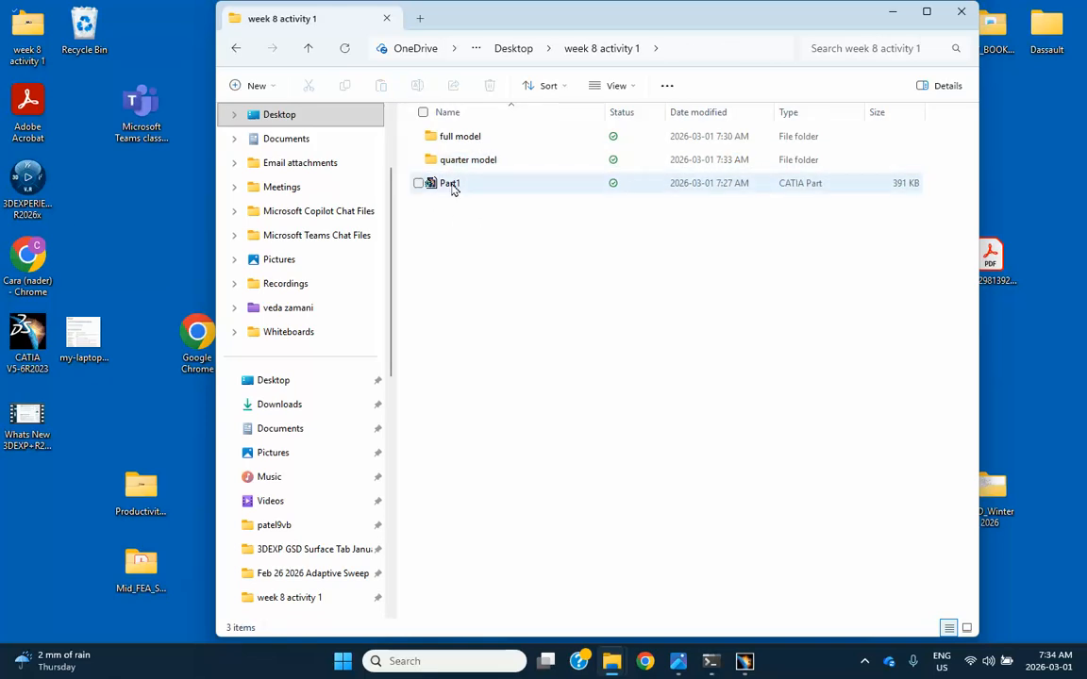
double_click(451, 184)
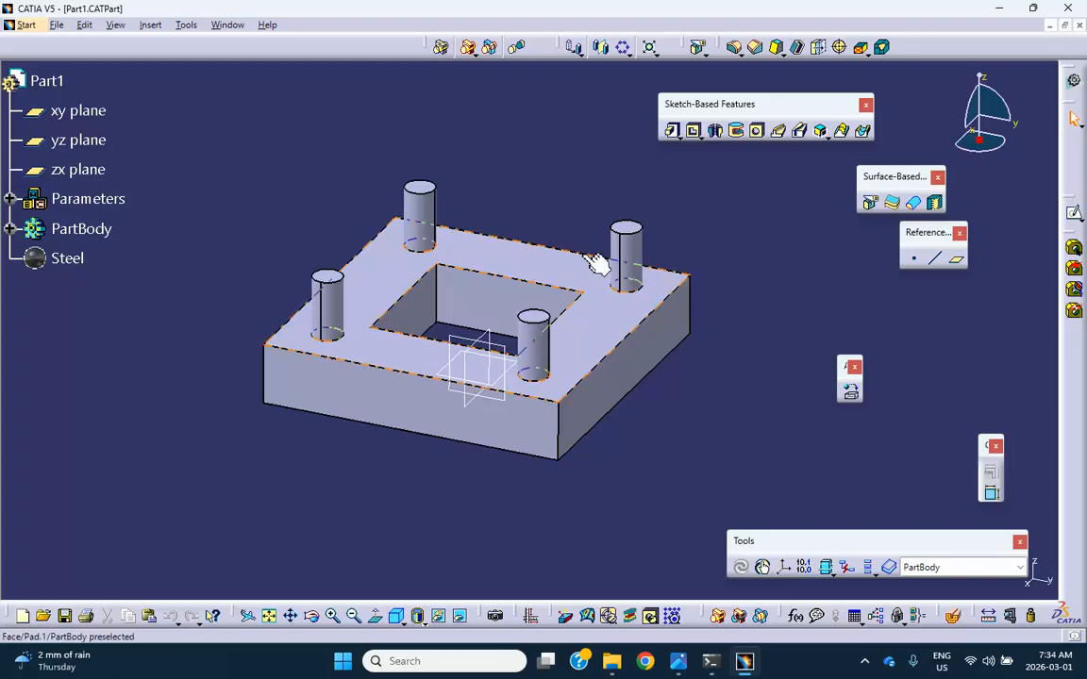
Create a plane through three points: both ends of an outer vertical corner edge and the top vertex of the diagonally opposite corner
drag(762, 366, 721, 415)
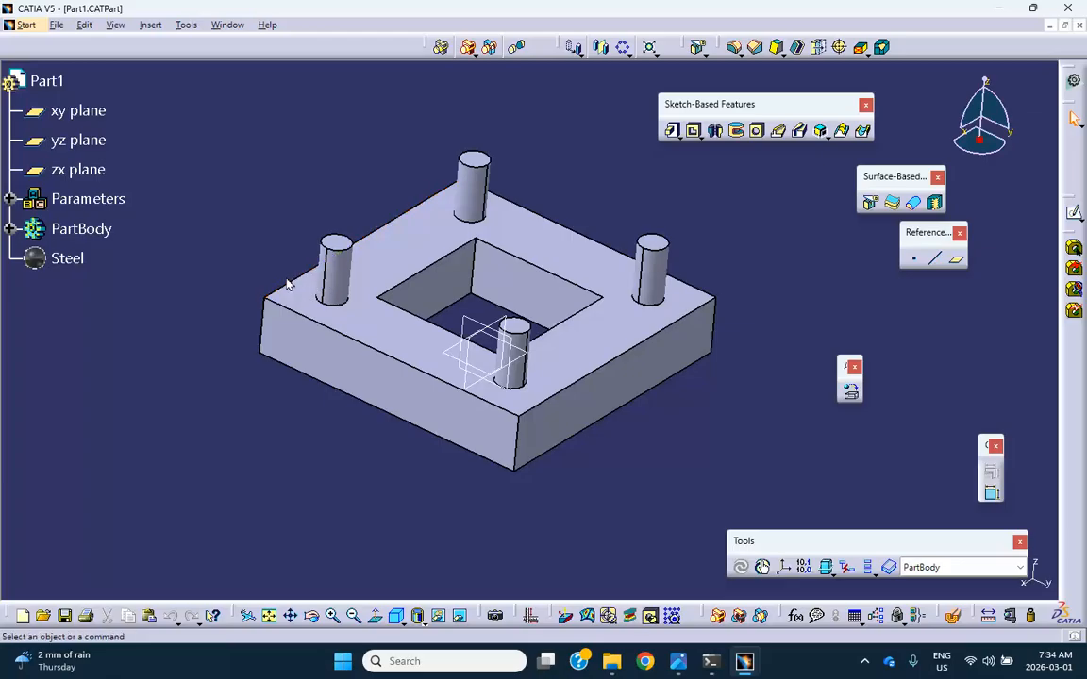
drag(628, 363, 520, 379)
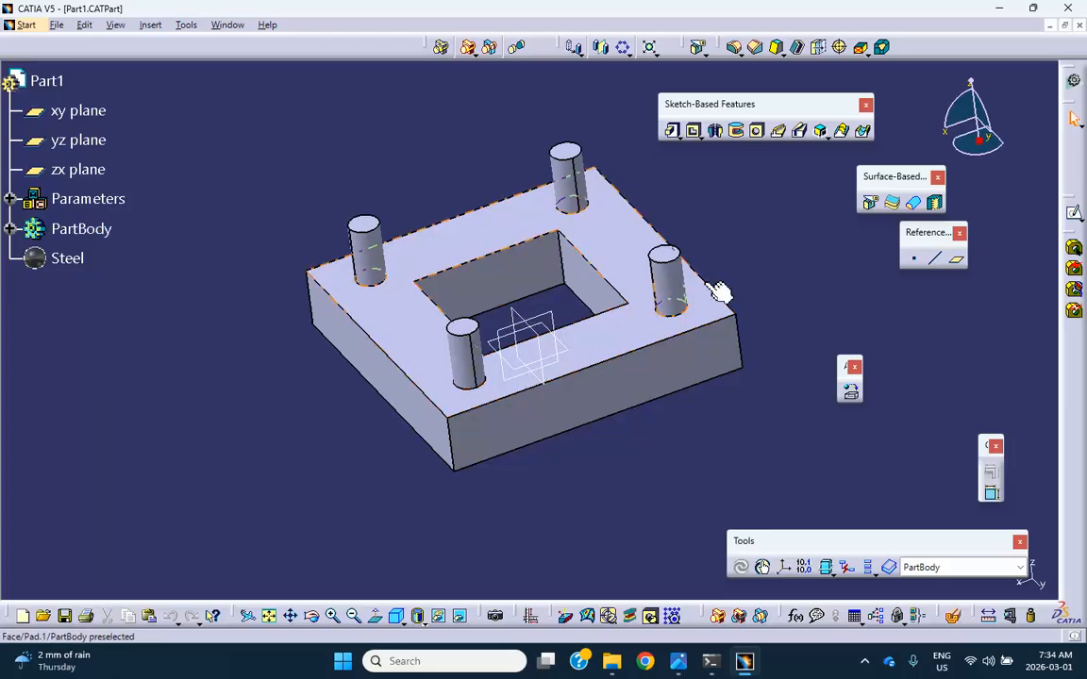
click(956, 259)
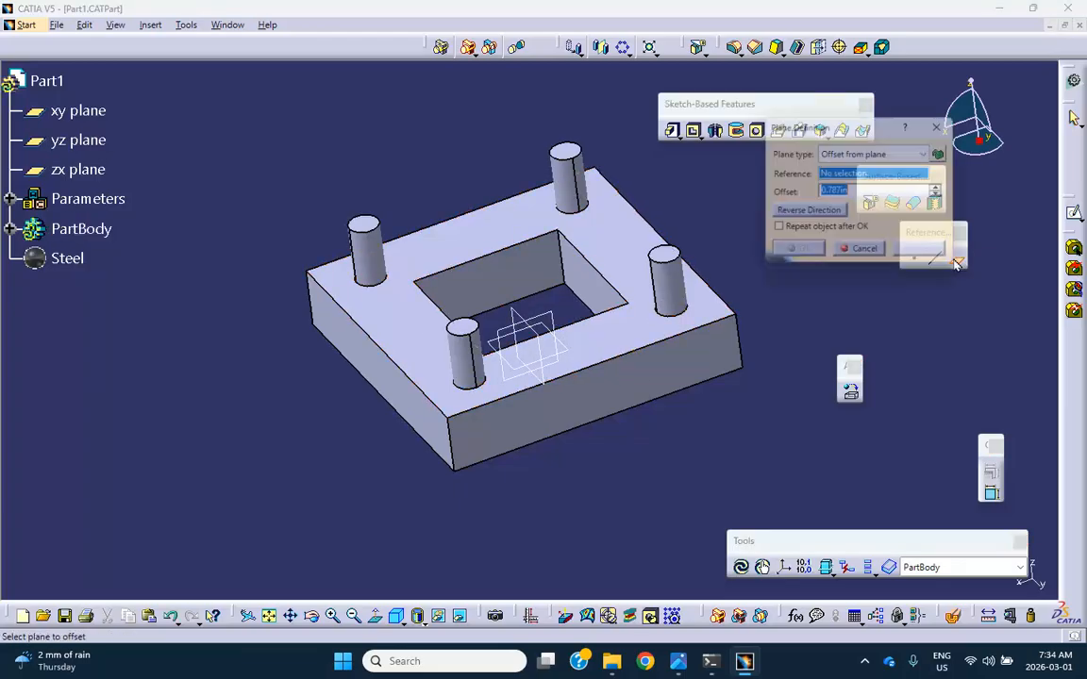
click(873, 153)
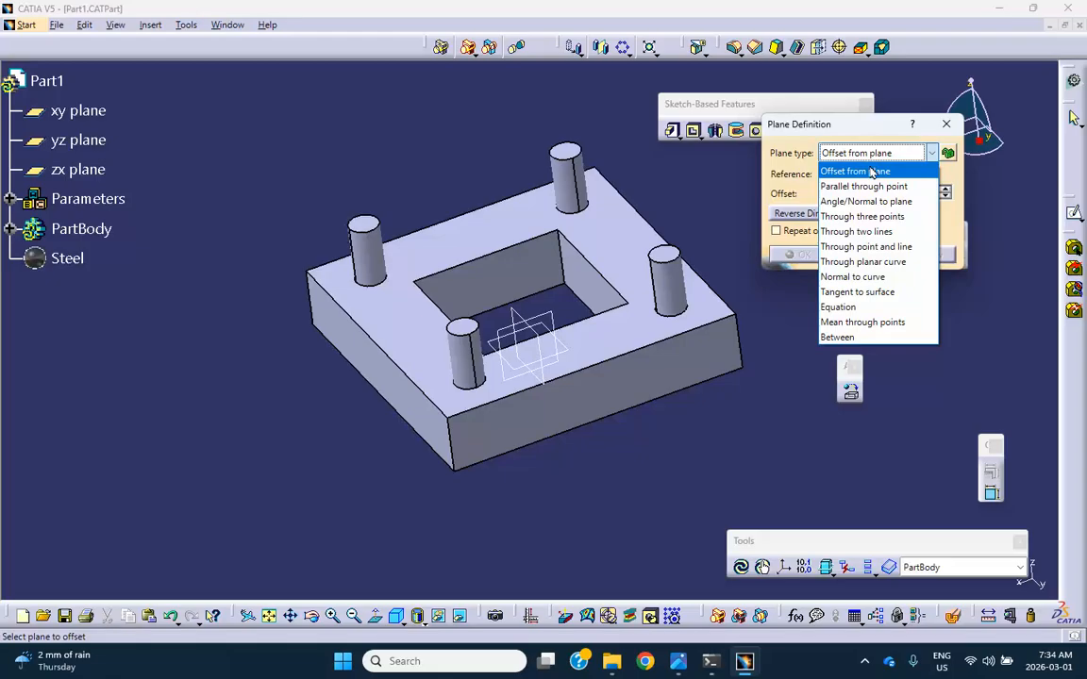
click(860, 216)
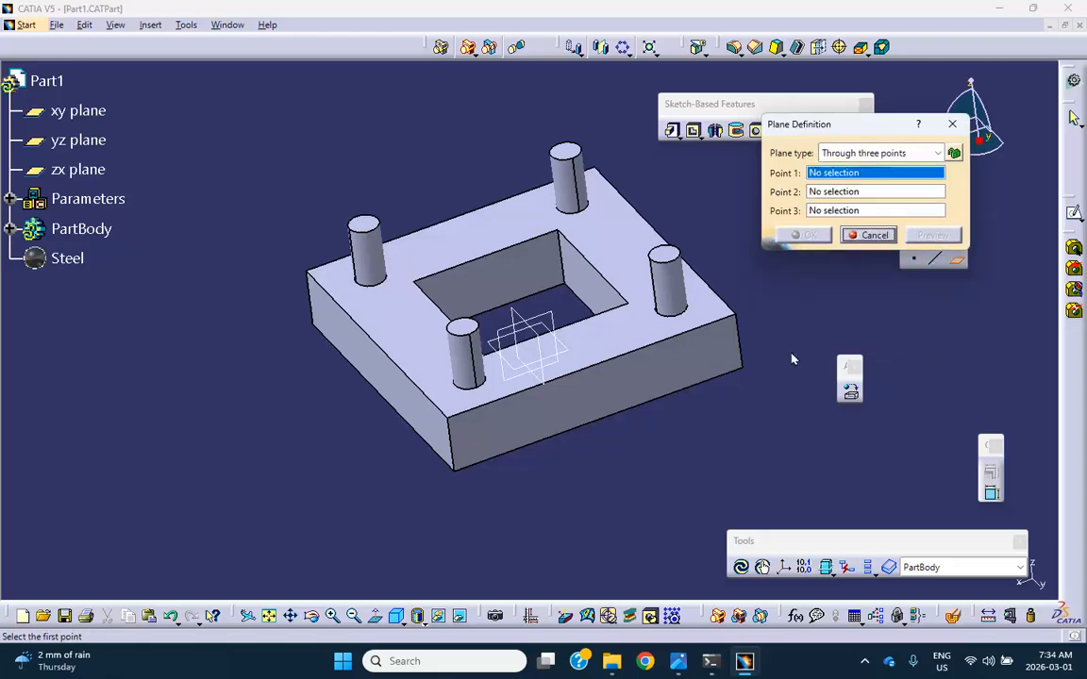
click(738, 313)
click(741, 366)
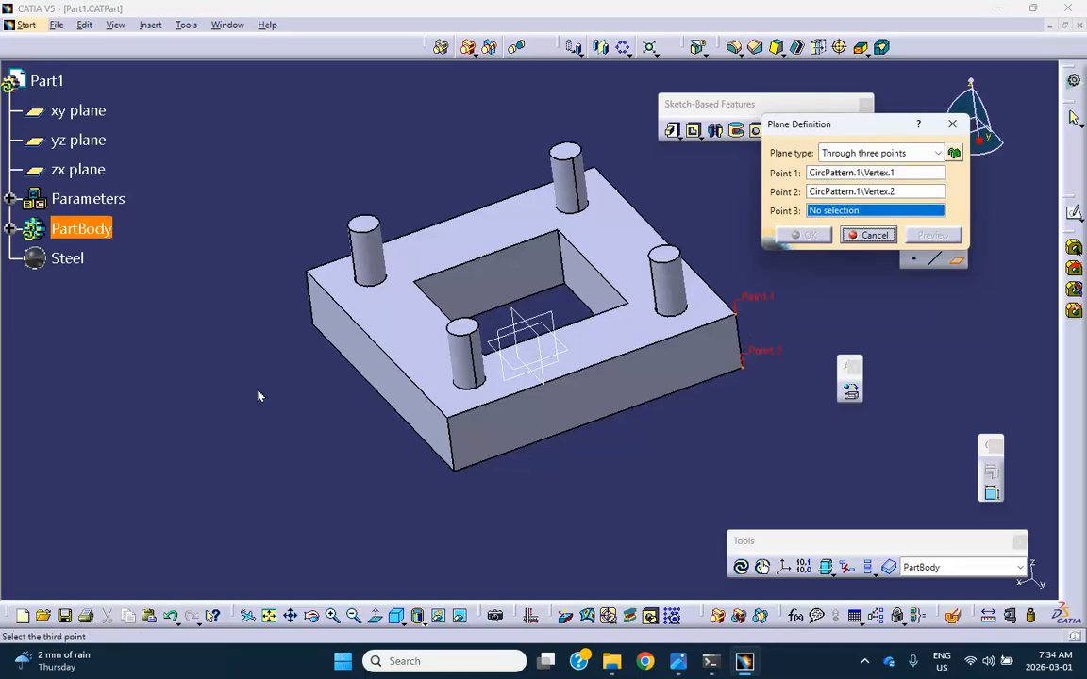
click(304, 267)
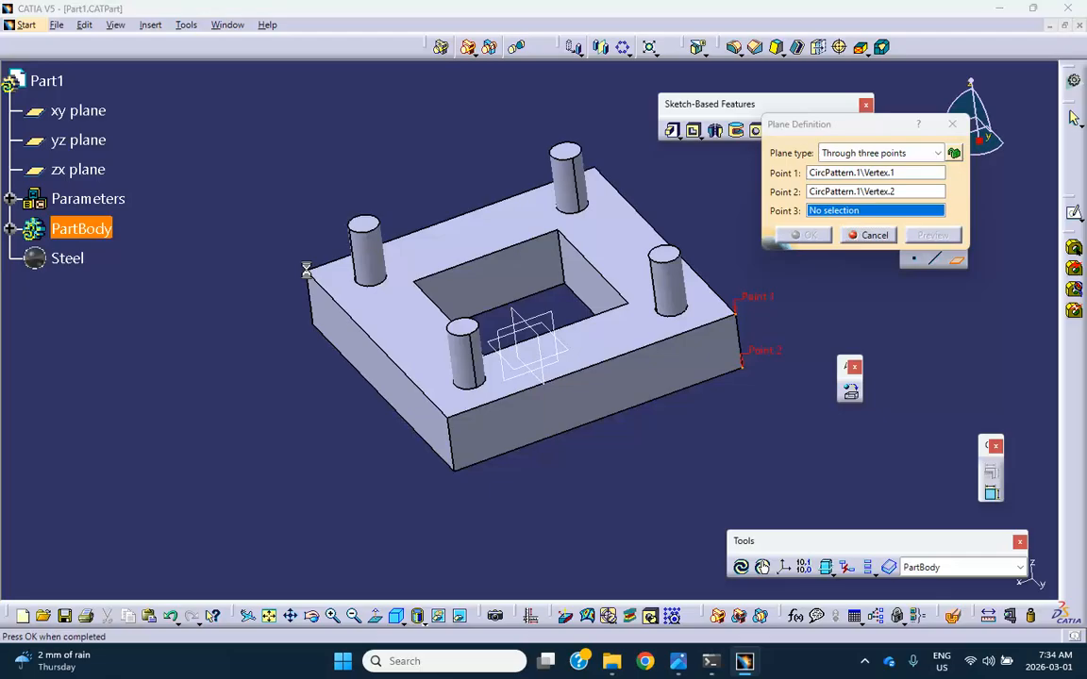
click(811, 235)
Split the four-post frame with the new diagonal plane, using extrapolation type None
drag(779, 332, 531, 160)
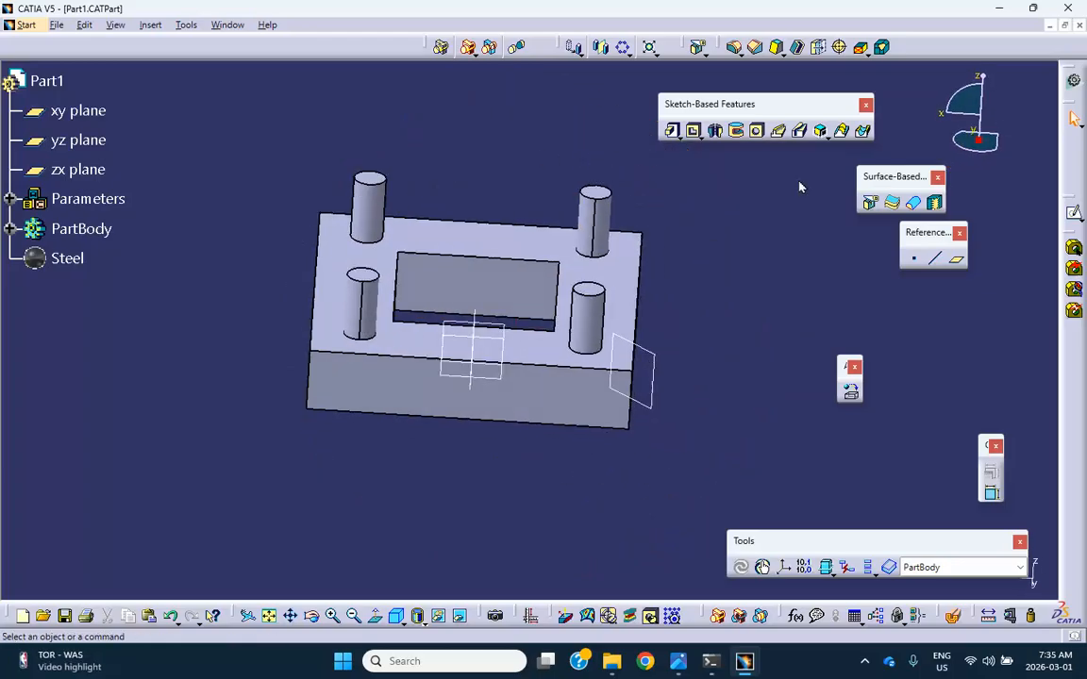
click(870, 204)
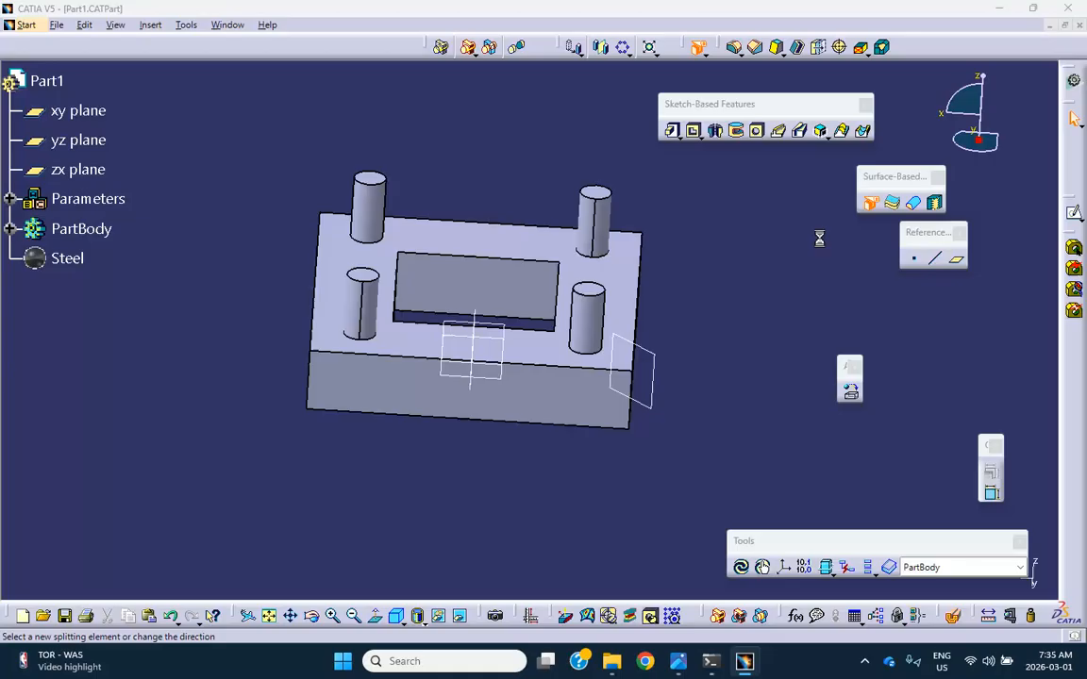
click(660, 370)
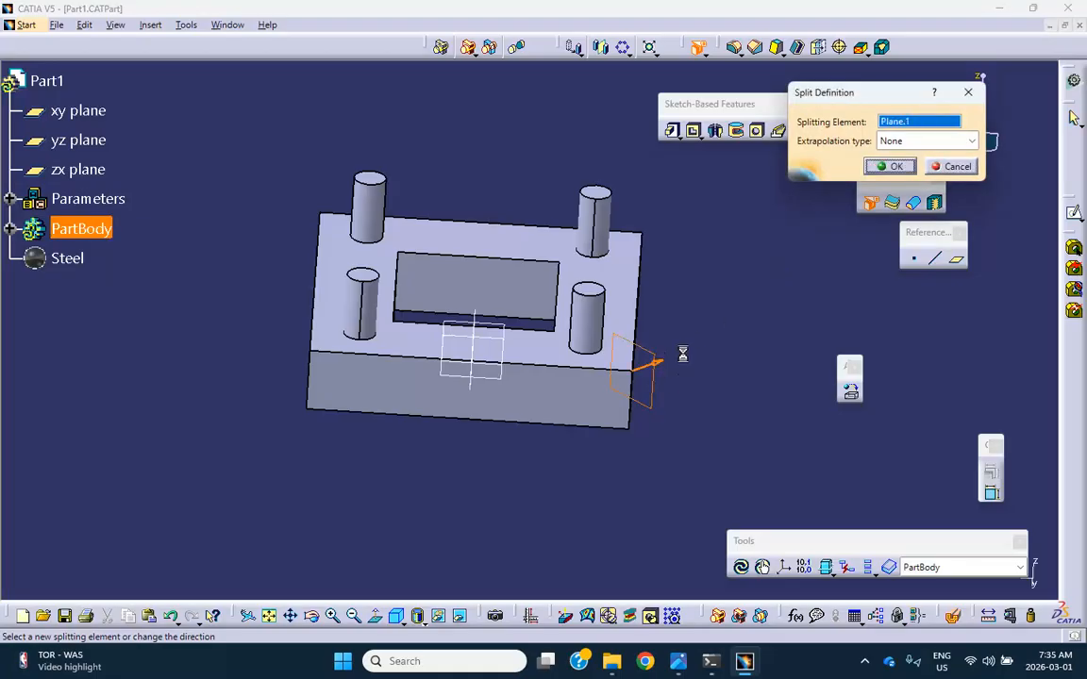
click(892, 167)
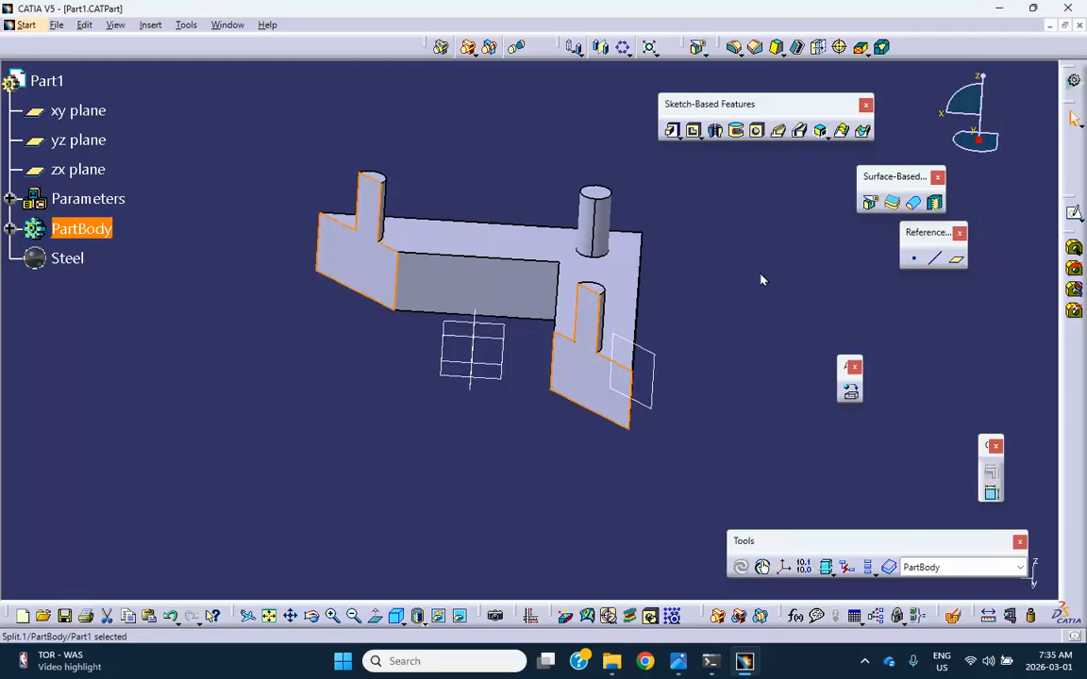
Split the remaining half frame with the zx plane so only the piece with the halved post is kept
click(870, 202)
drag(504, 175, 507, 328)
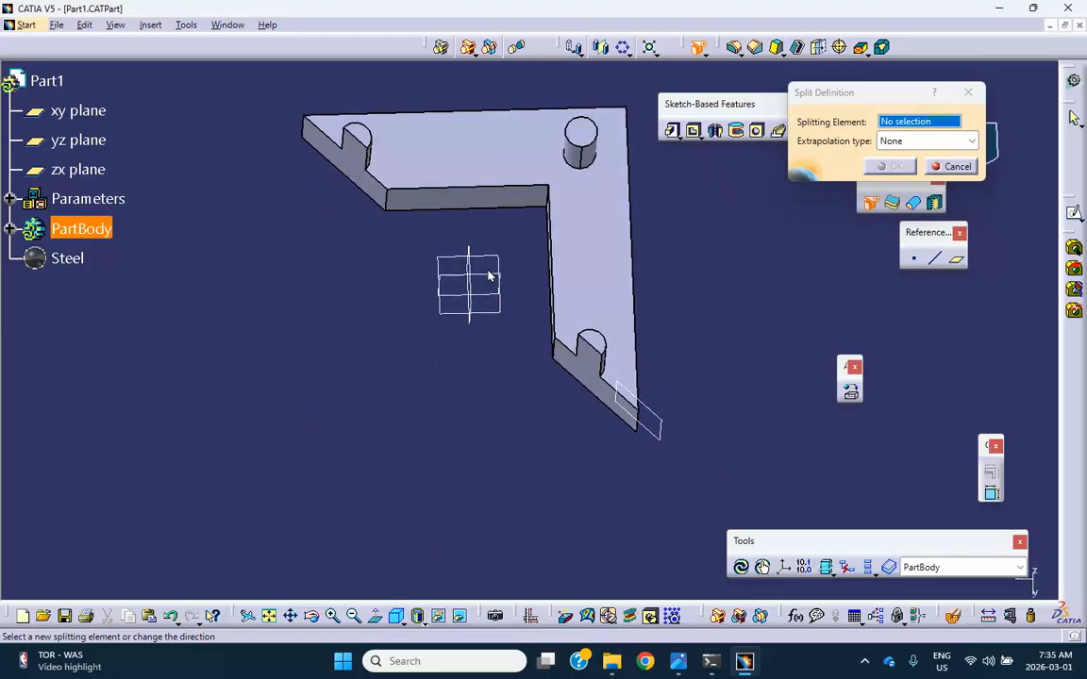
click(500, 284)
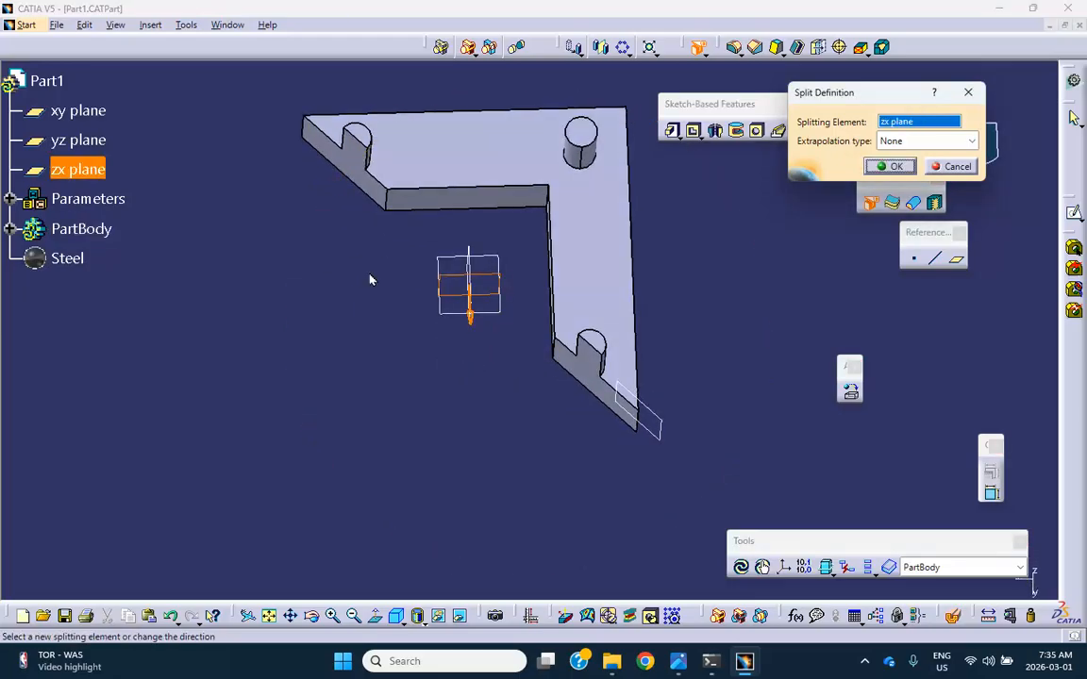
click(894, 166)
Start a Generative Structural Analysis of the split part with a Static Analysis case
drag(716, 336, 708, 204)
drag(693, 279, 687, 244)
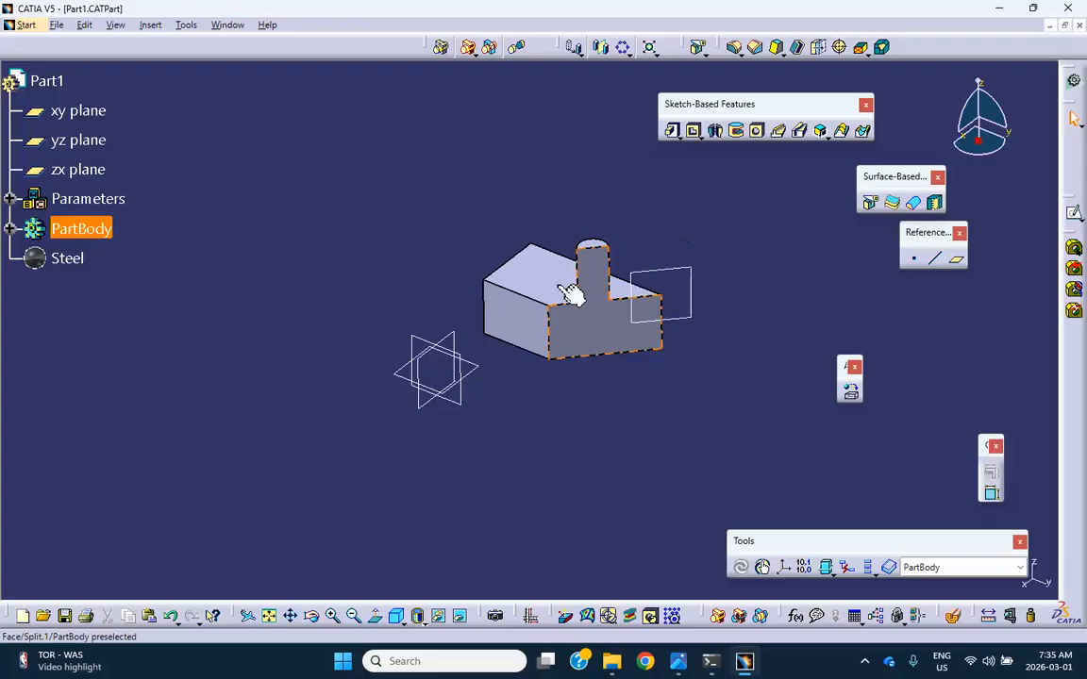
click(25, 25)
mouse_move(108, 162)
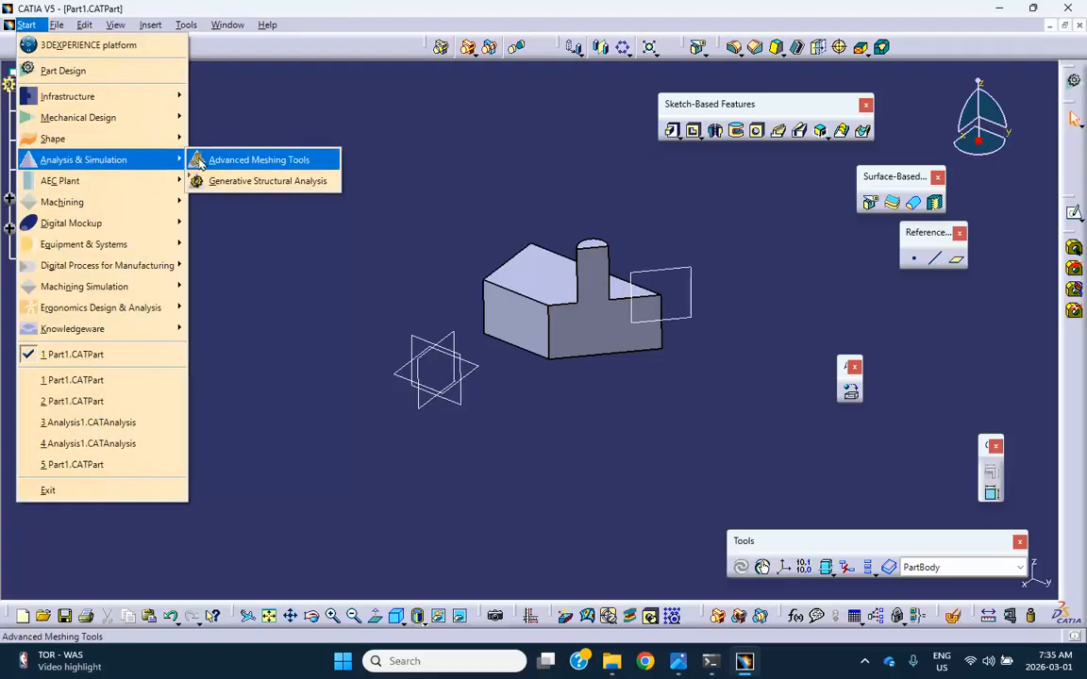
click(248, 182)
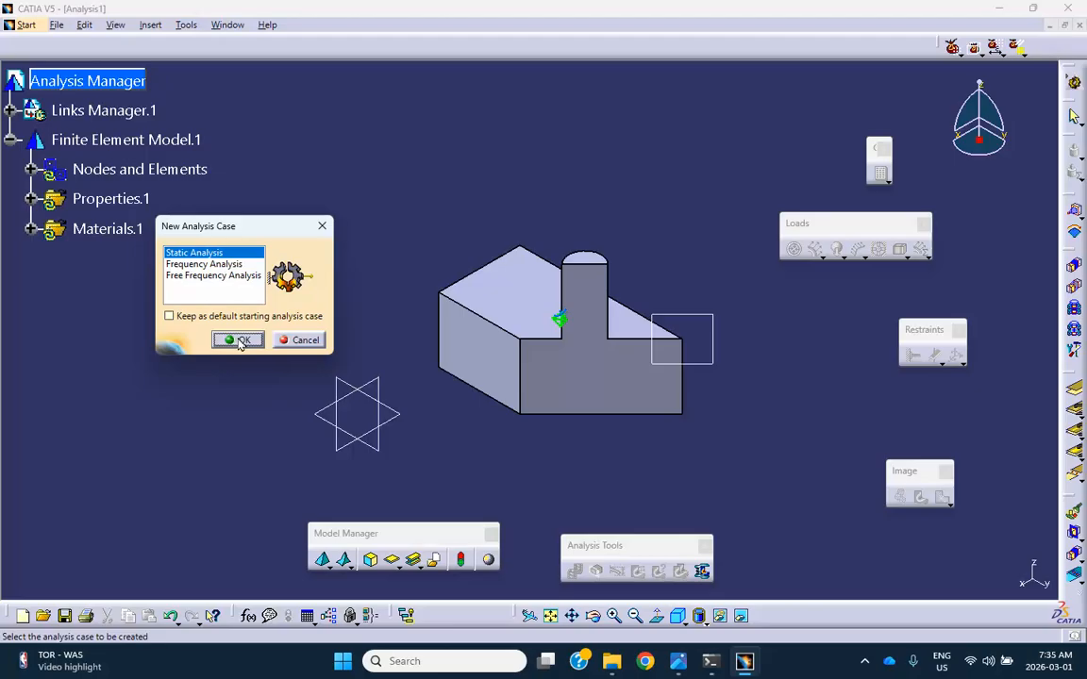
click(239, 341)
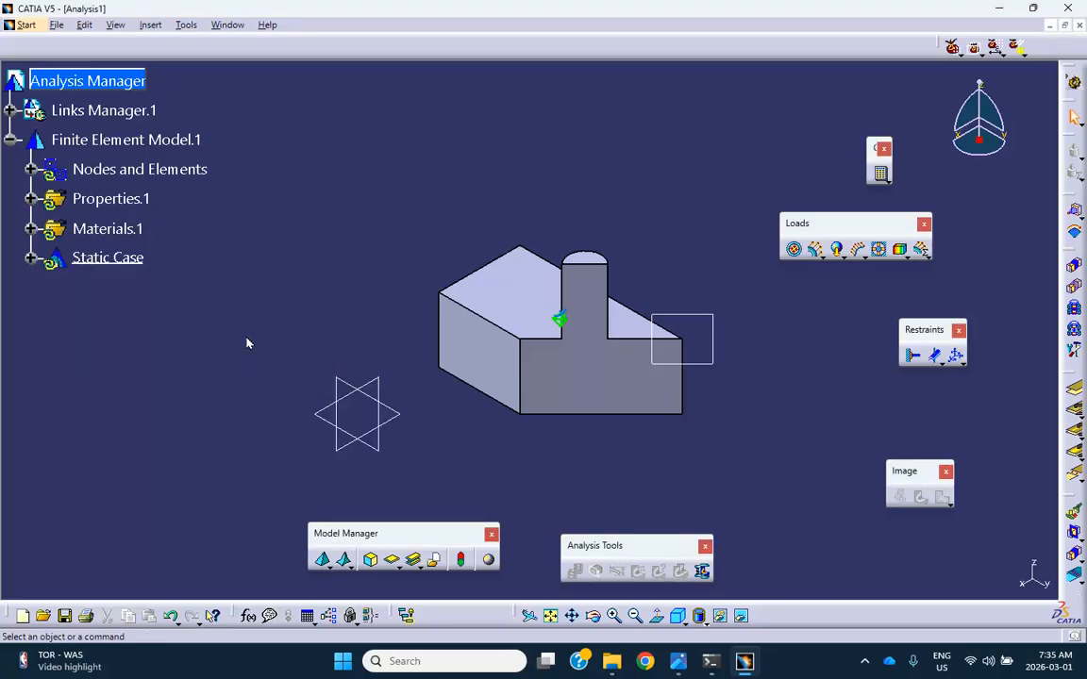
Clamp the top face of the half post
drag(735, 224, 622, 203)
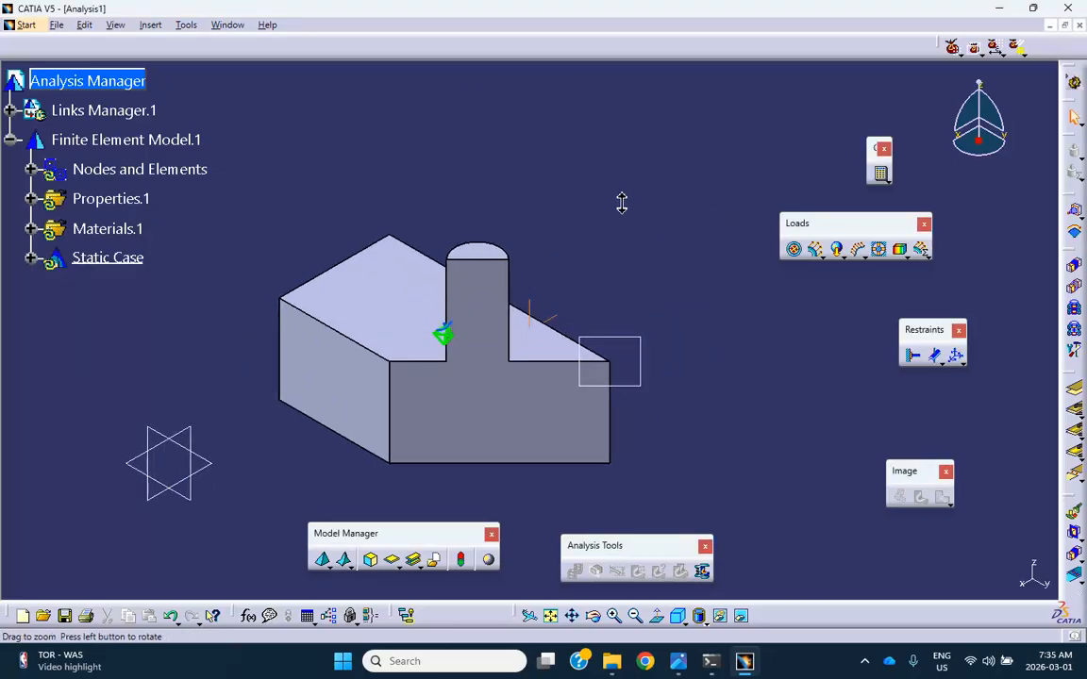
click(912, 357)
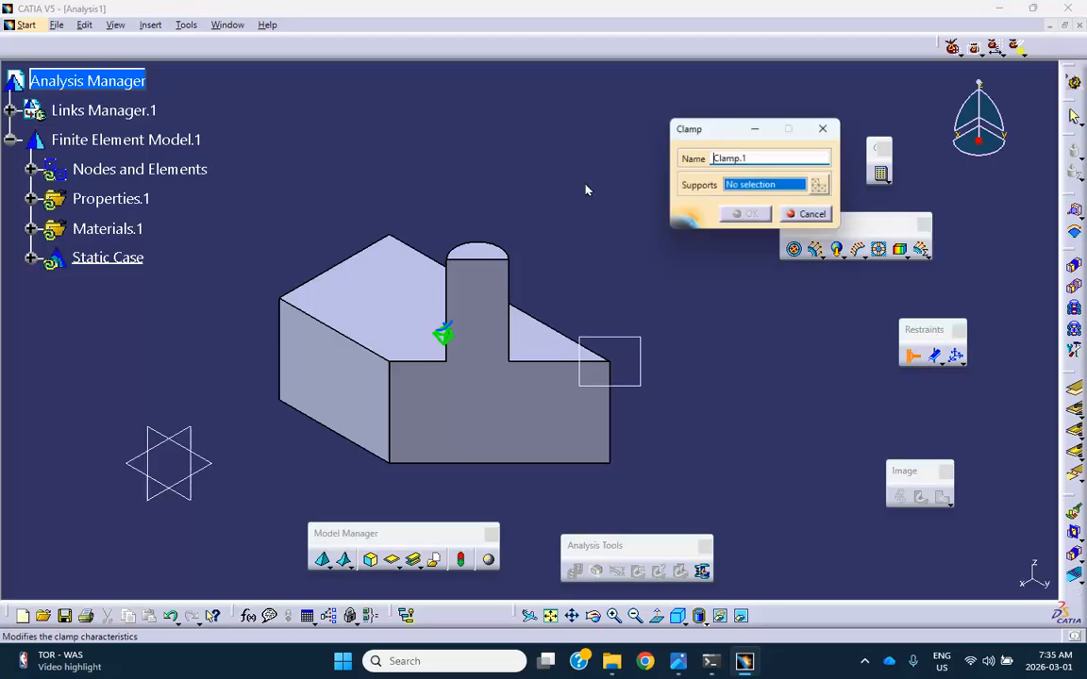
click(484, 257)
click(750, 213)
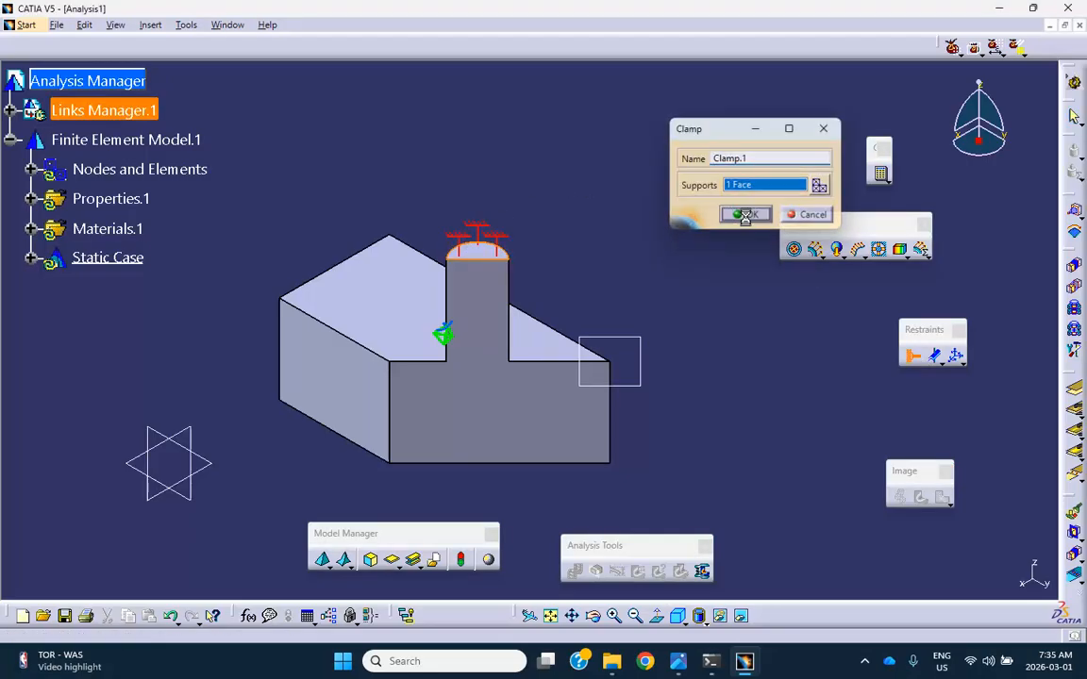
Apply a Surface Slider to the diagonal cut face and to the face cut by the zx plane
click(933, 355)
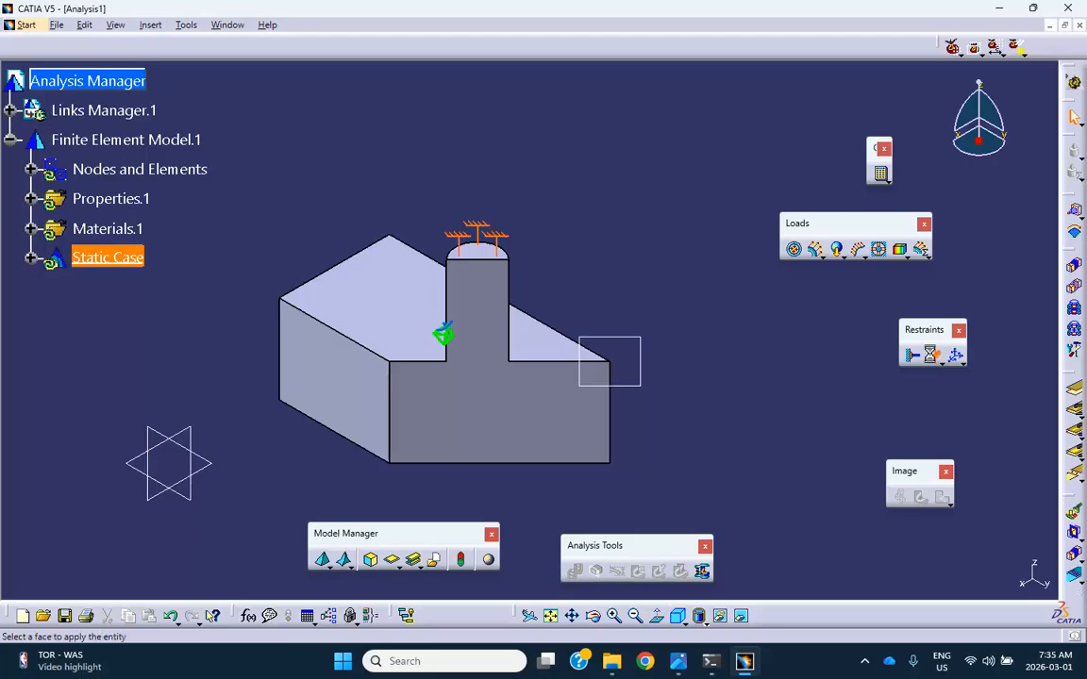
click(490, 411)
drag(519, 416, 461, 408)
drag(411, 445, 481, 467)
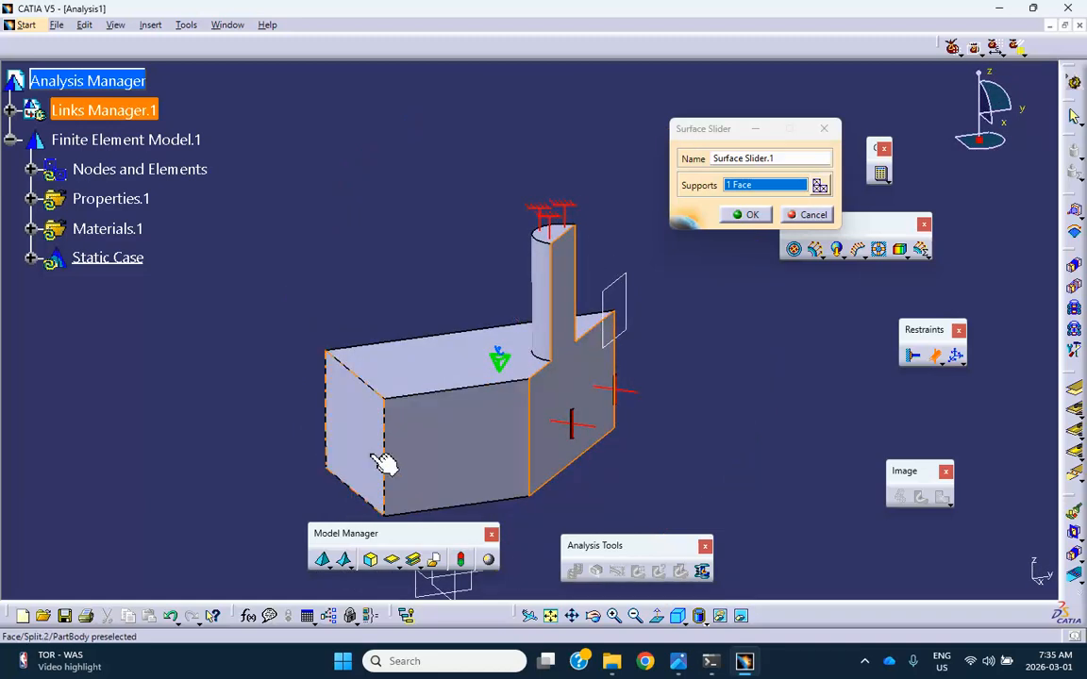
click(344, 429)
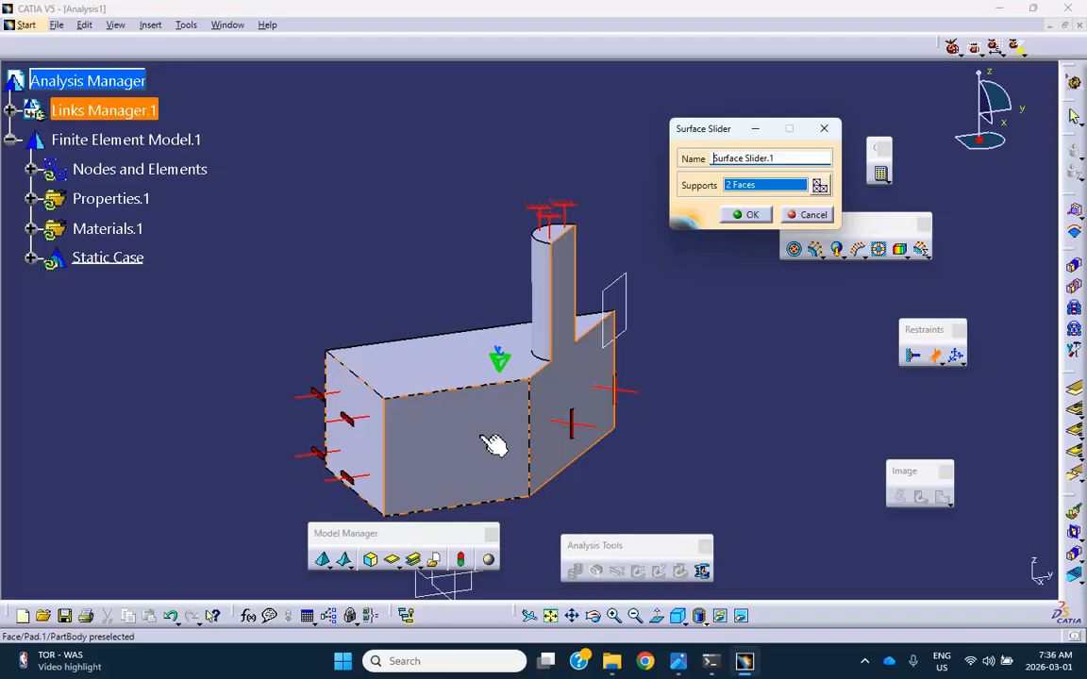
click(751, 215)
Apply a 100 psi pressure to the top face of the frame block
drag(585, 391, 515, 378)
drag(766, 383, 767, 430)
click(796, 250)
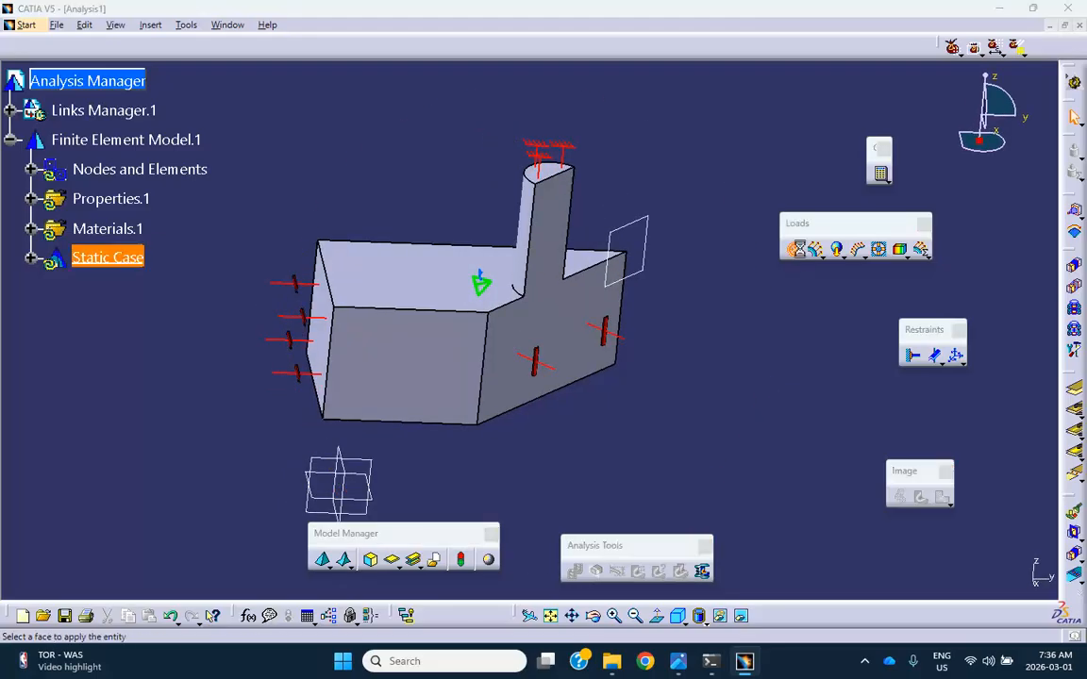
click(415, 290)
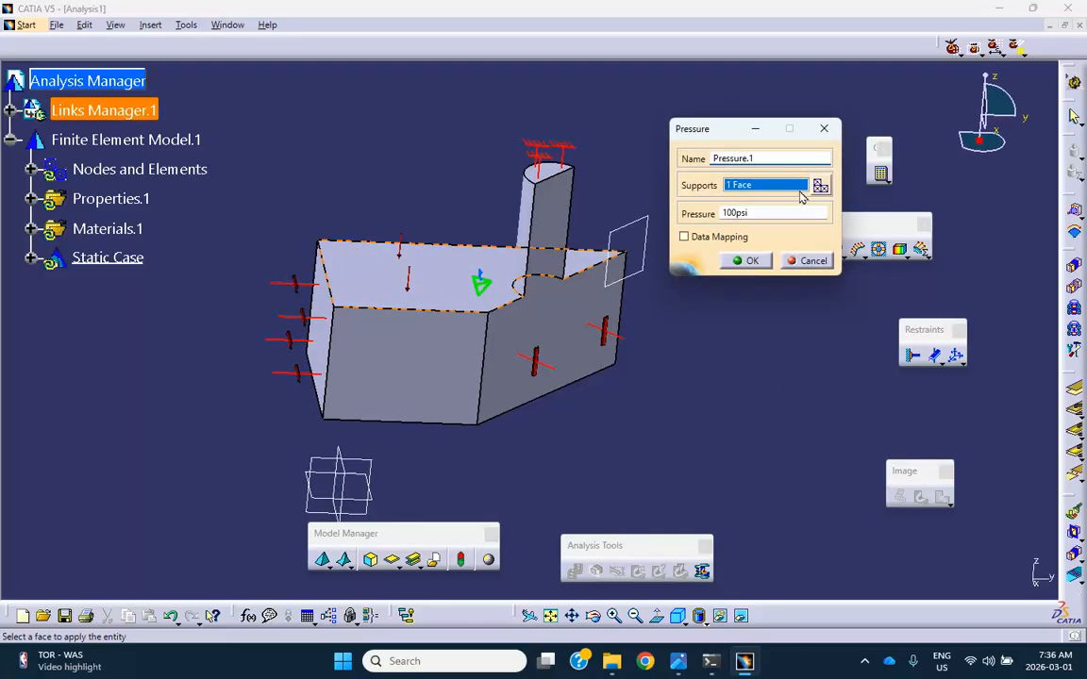
click(747, 260)
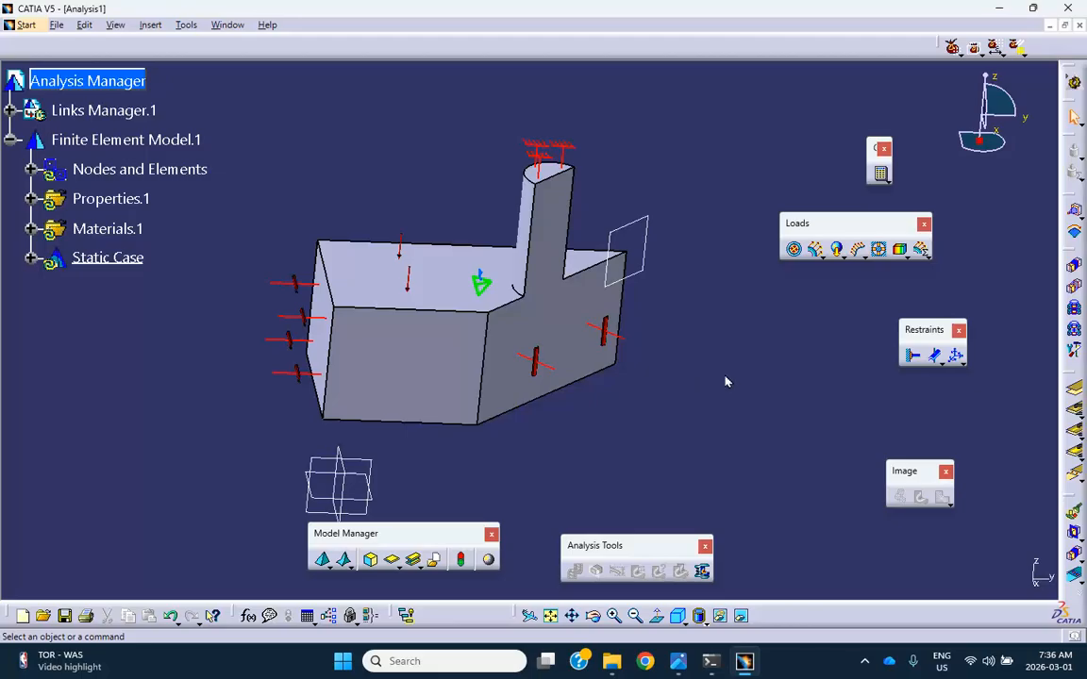
Compute the whole analysis and display the deformed mesh
click(879, 173)
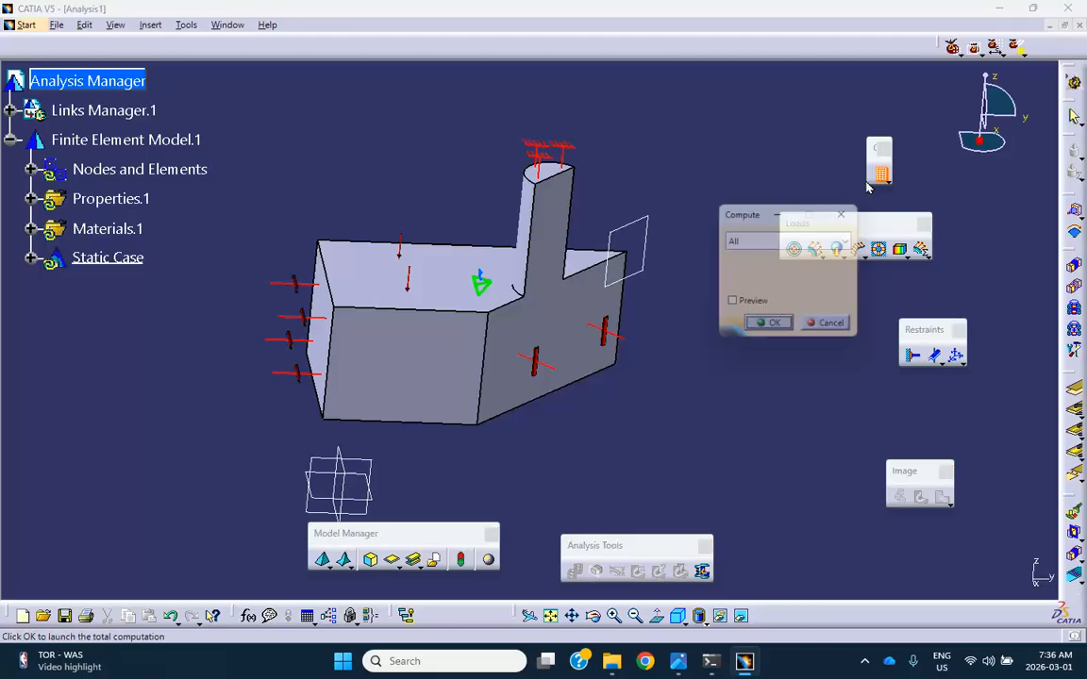
click(774, 329)
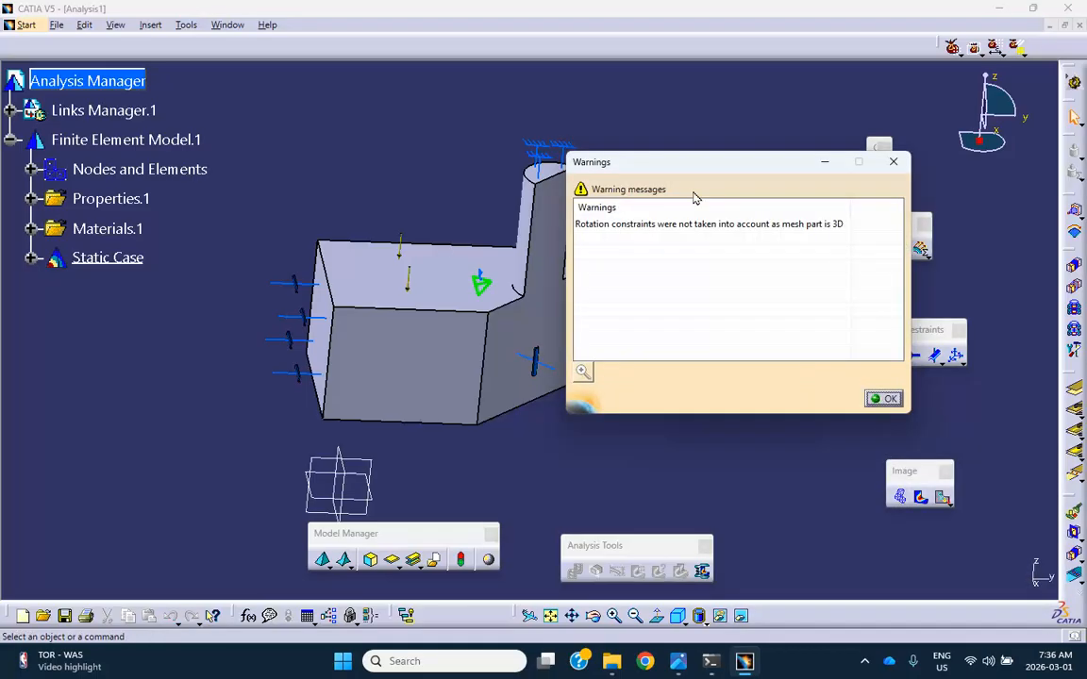
click(883, 399)
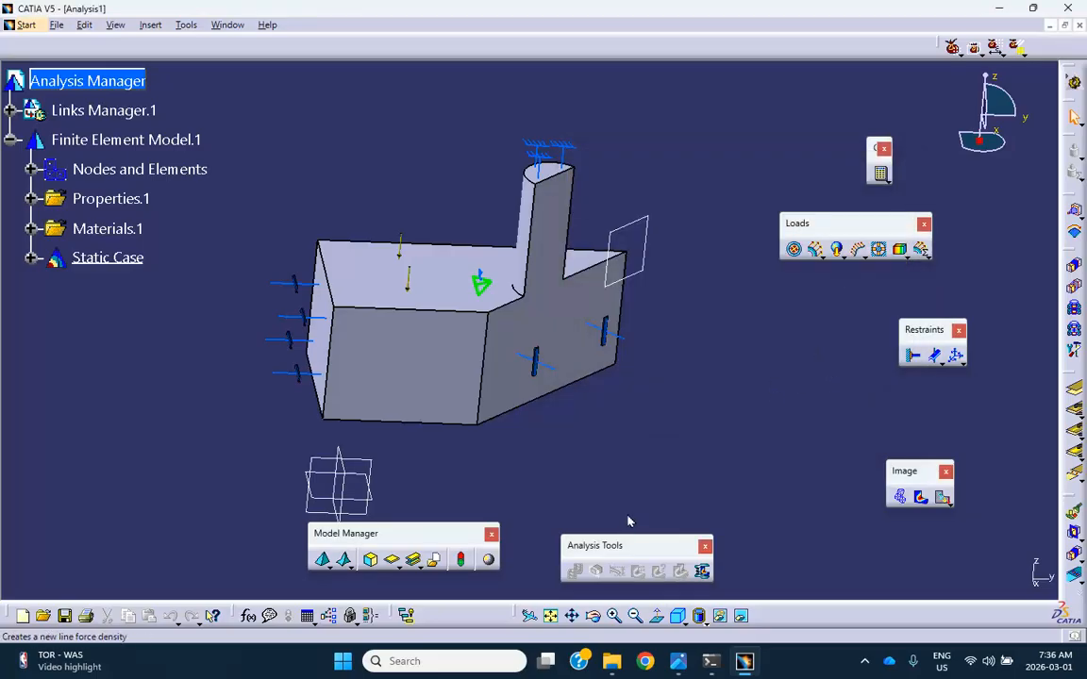
click(912, 503)
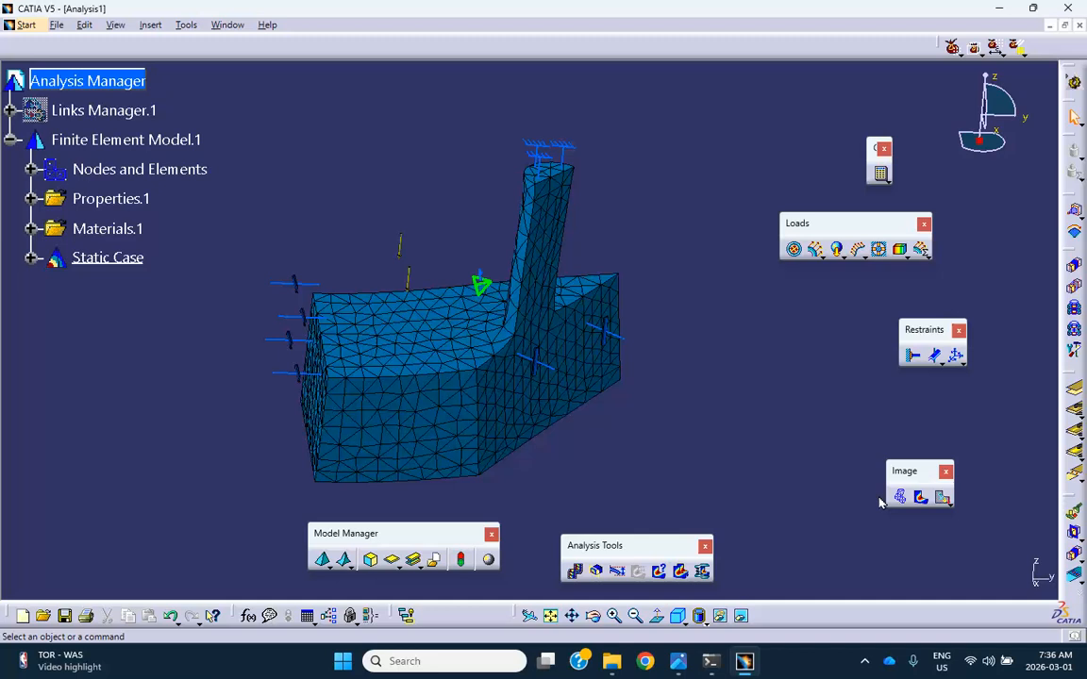
Start a managed save of Analysis1.CATAnalysis and create a folder named "eigth model" inside week 8 activity 1
drag(742, 485, 508, 356)
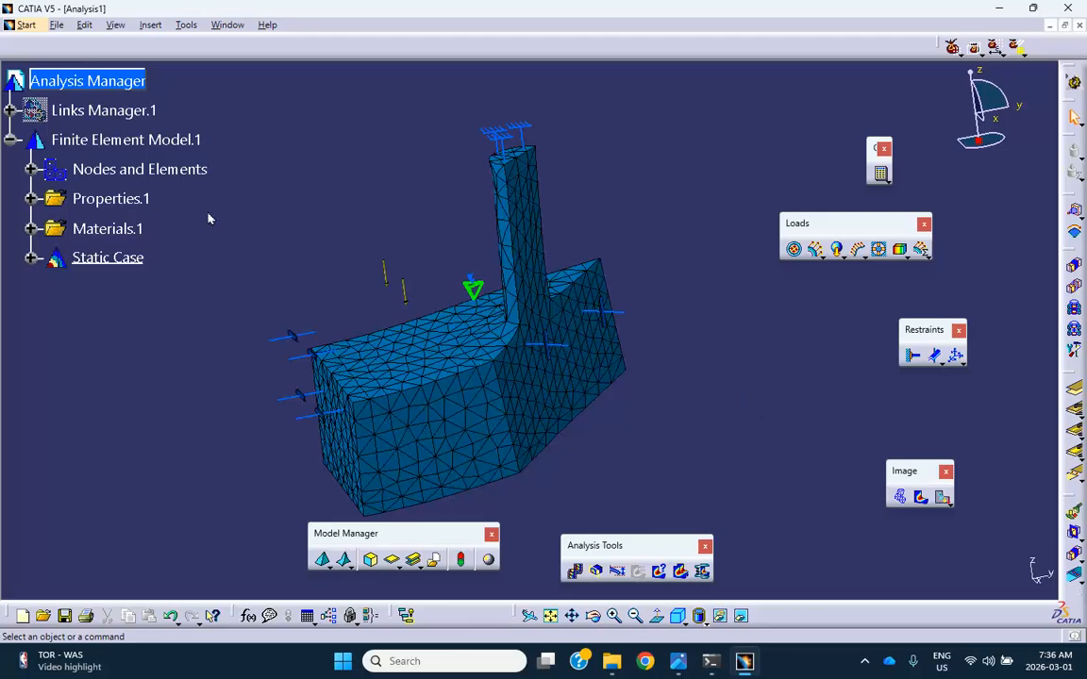
click(56, 25)
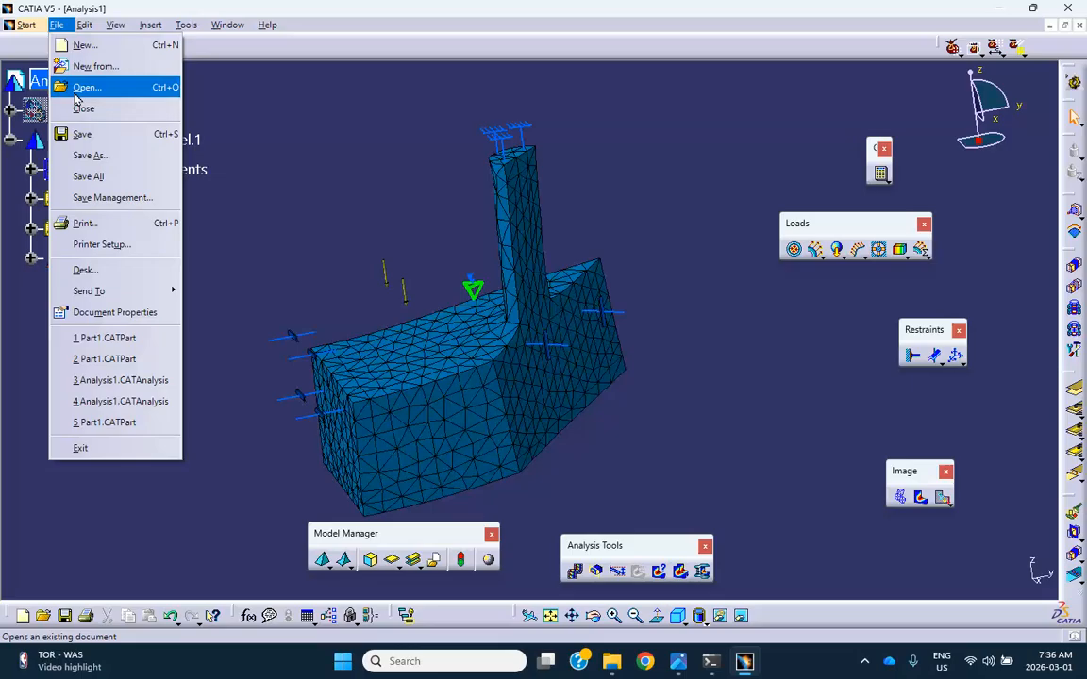
click(105, 197)
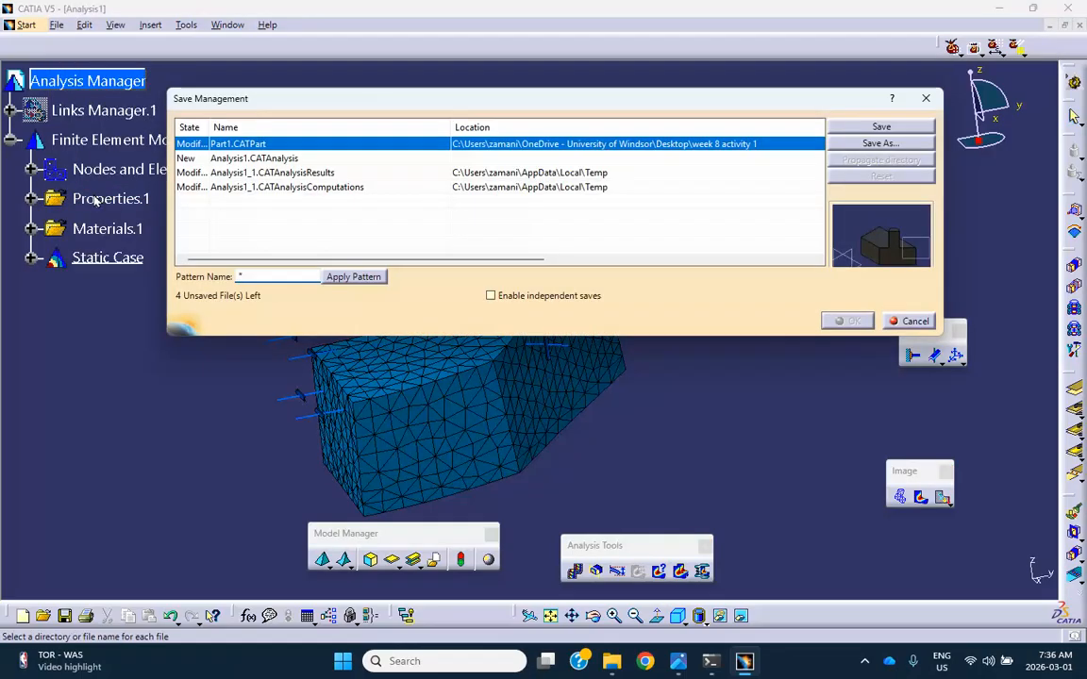
click(234, 159)
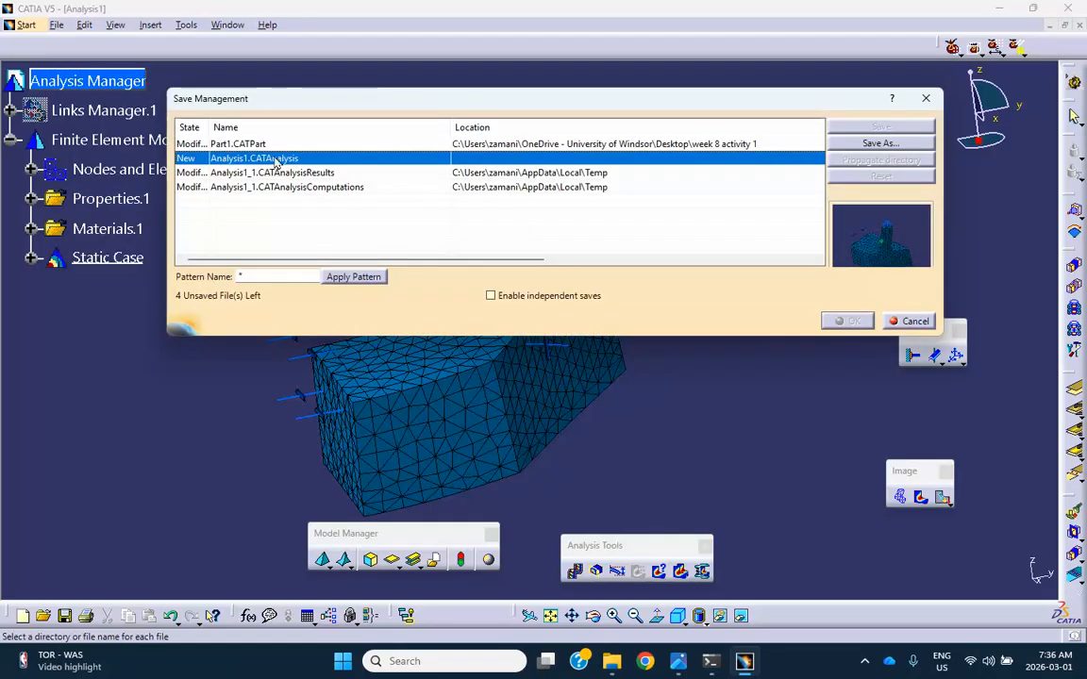
click(853, 143)
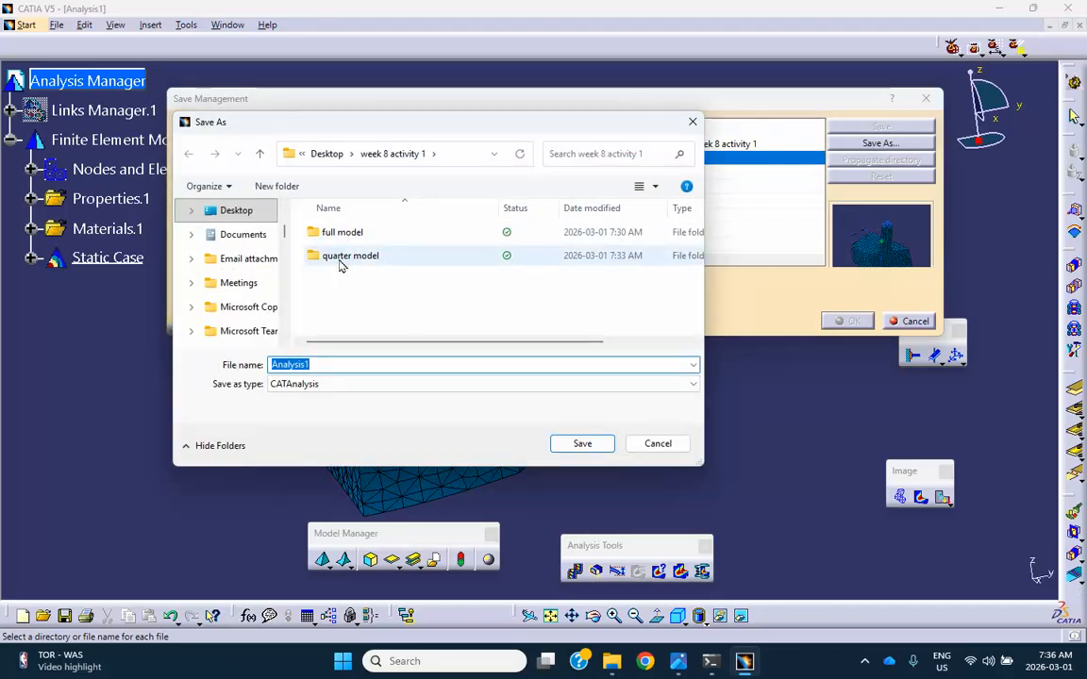
click(271, 185)
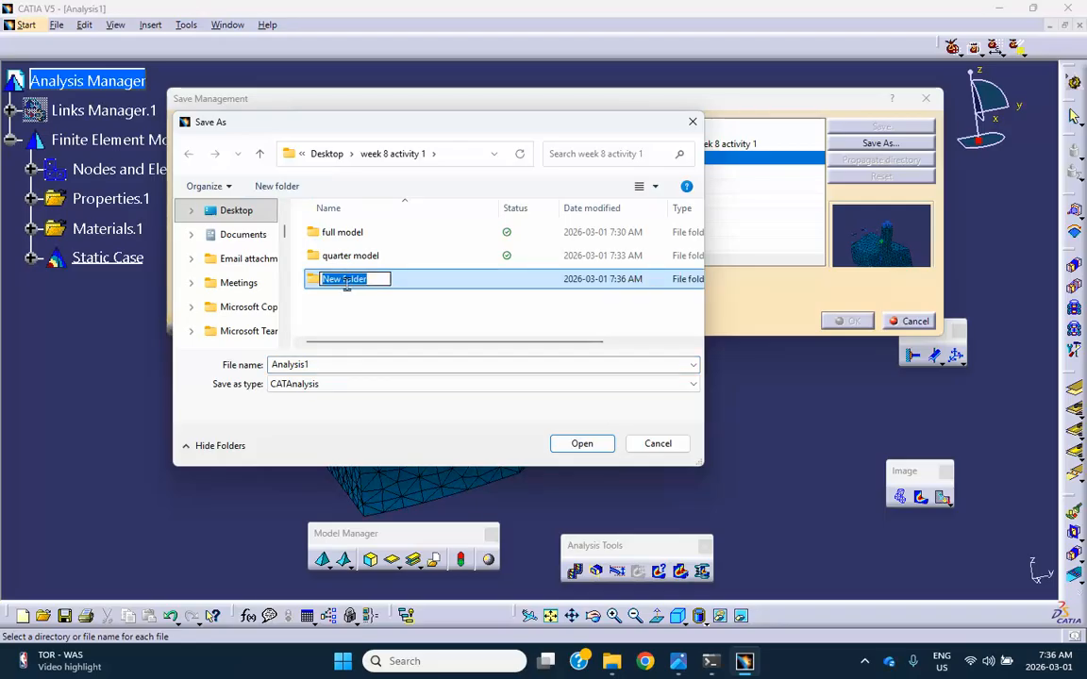
text(ei)
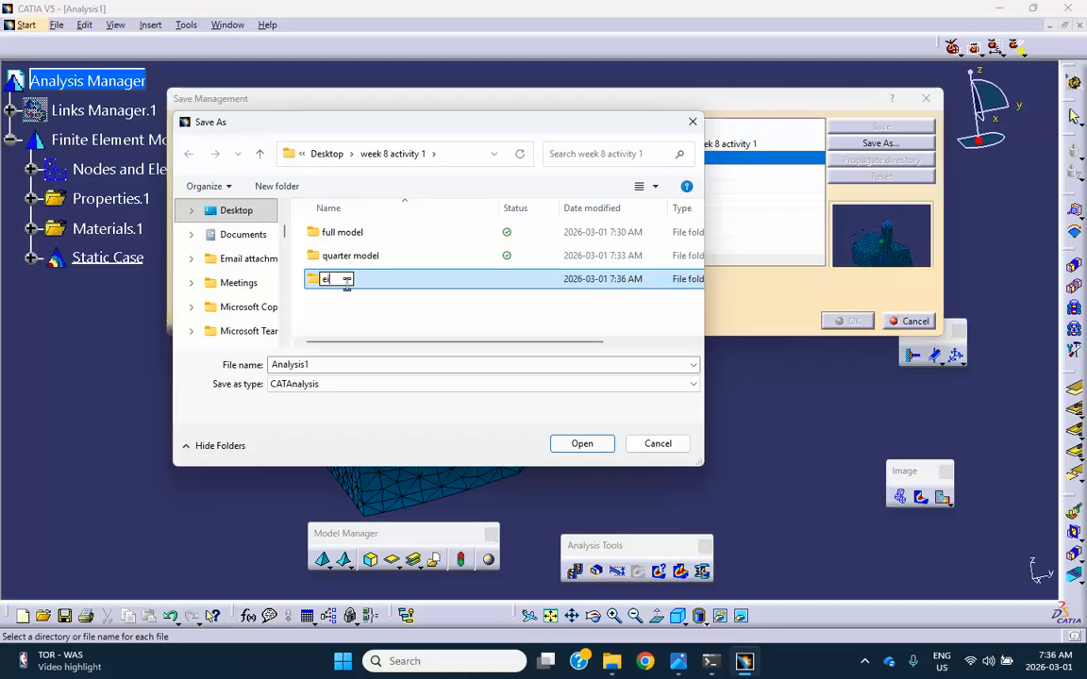
text(gth model)
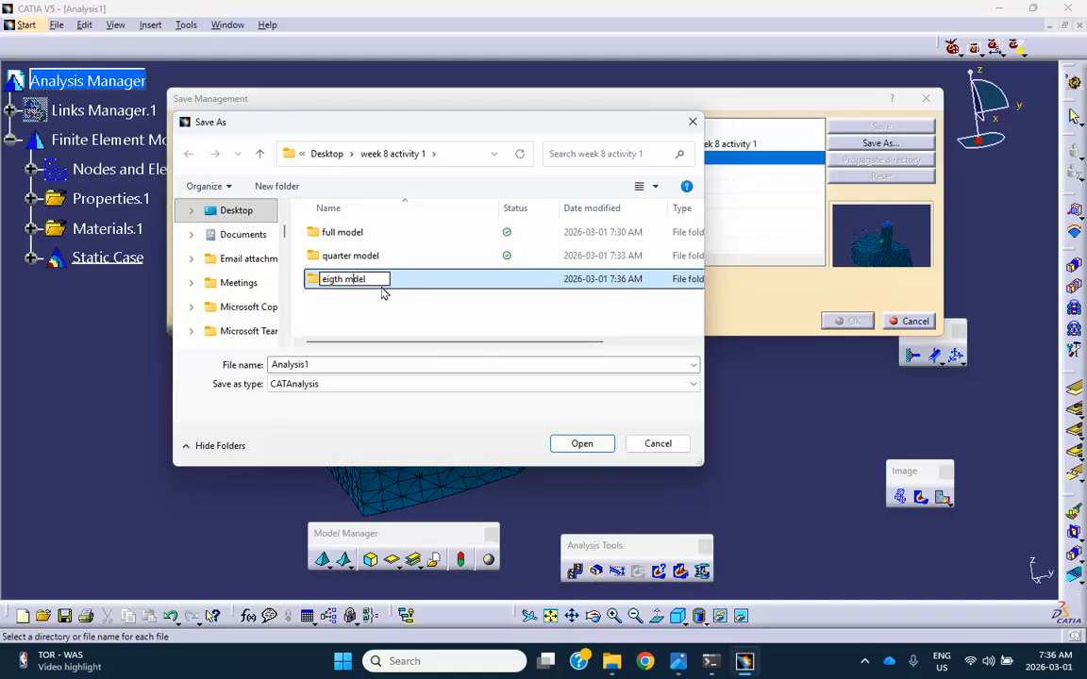
text(o)
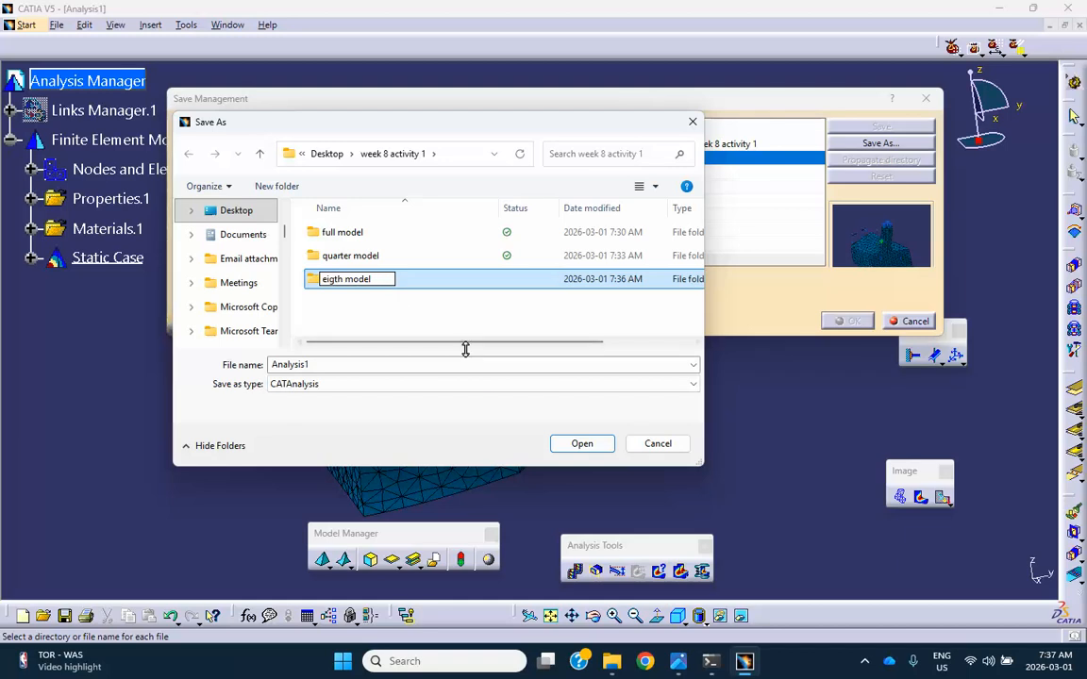
Save Analysis1 in the eigth model folder and propagate that directory to its part, results and computations files
click(516, 282)
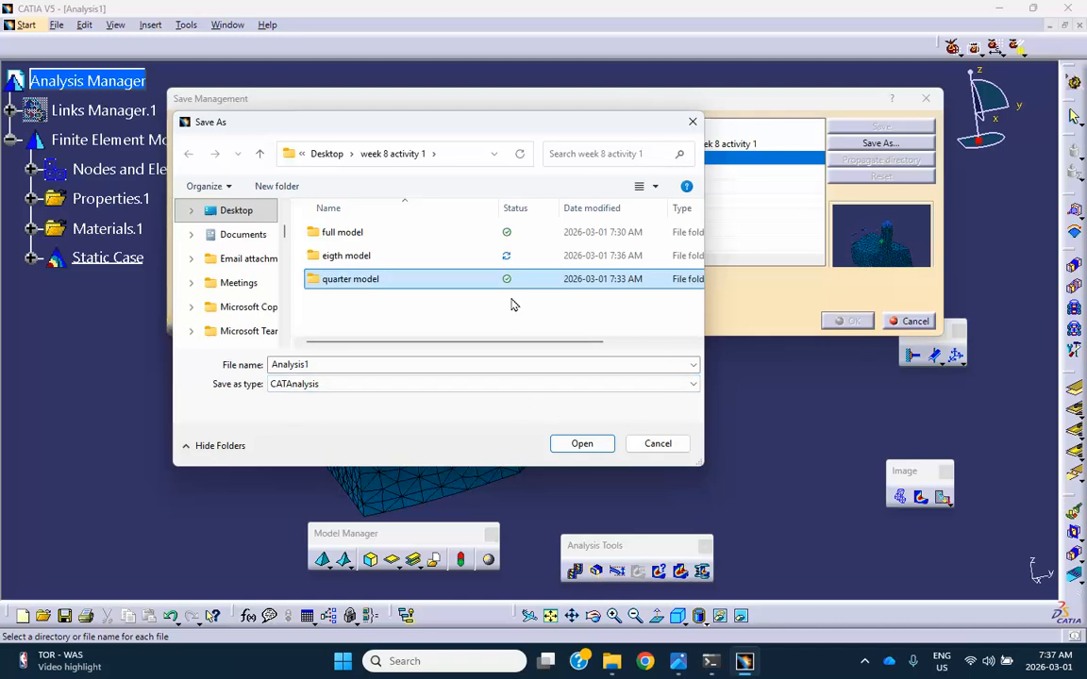
click(362, 260)
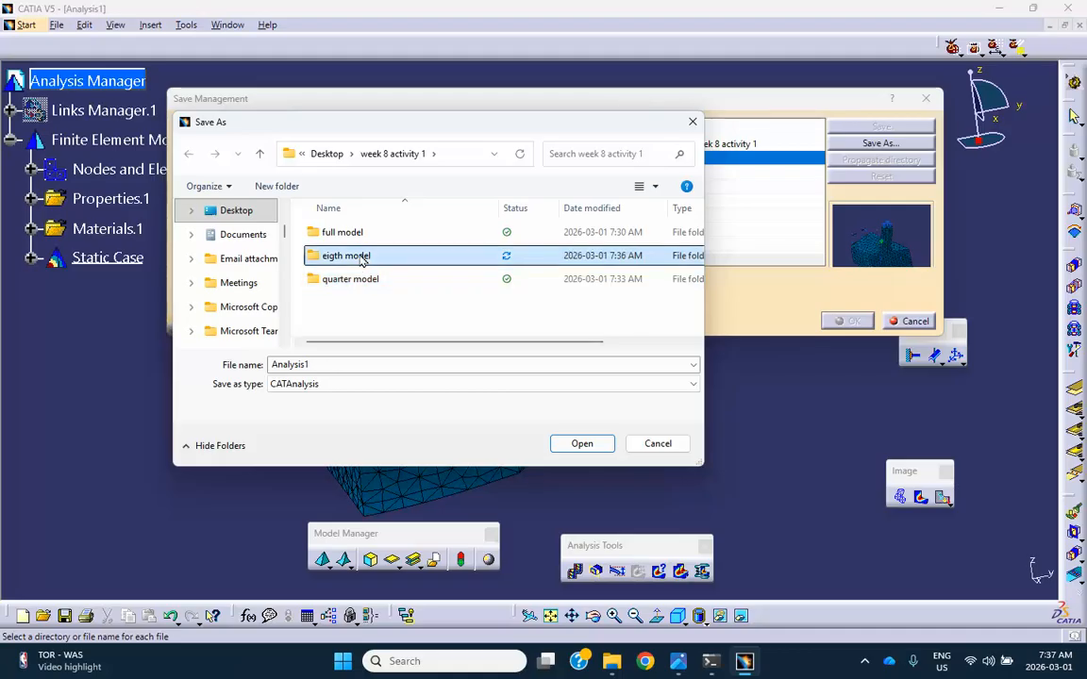
click(582, 443)
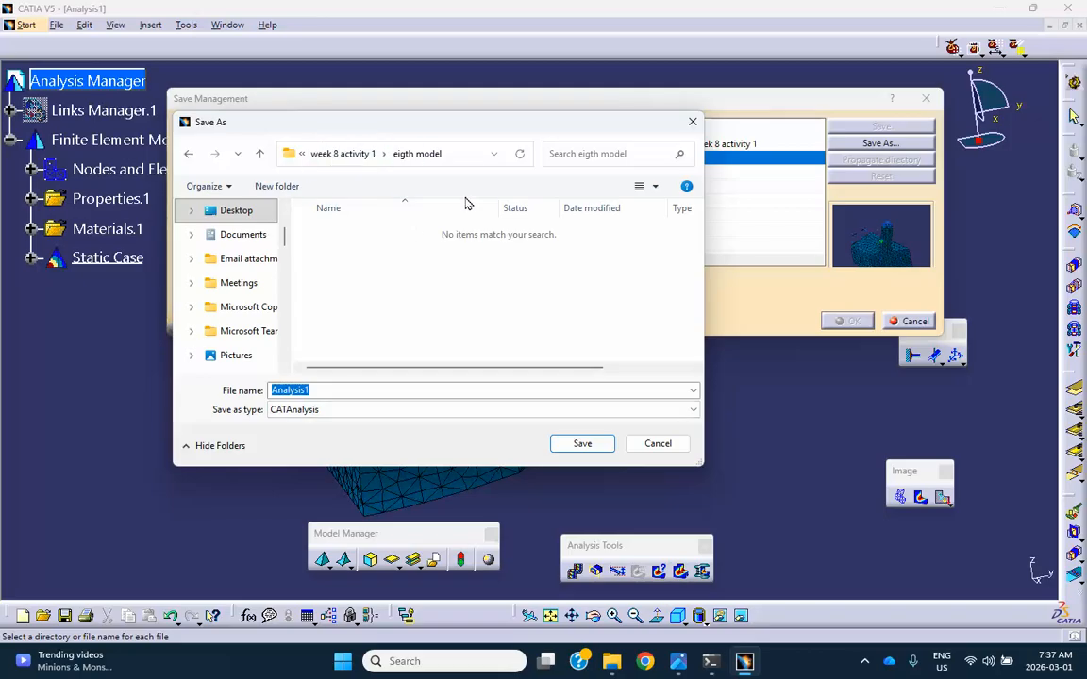
click(585, 442)
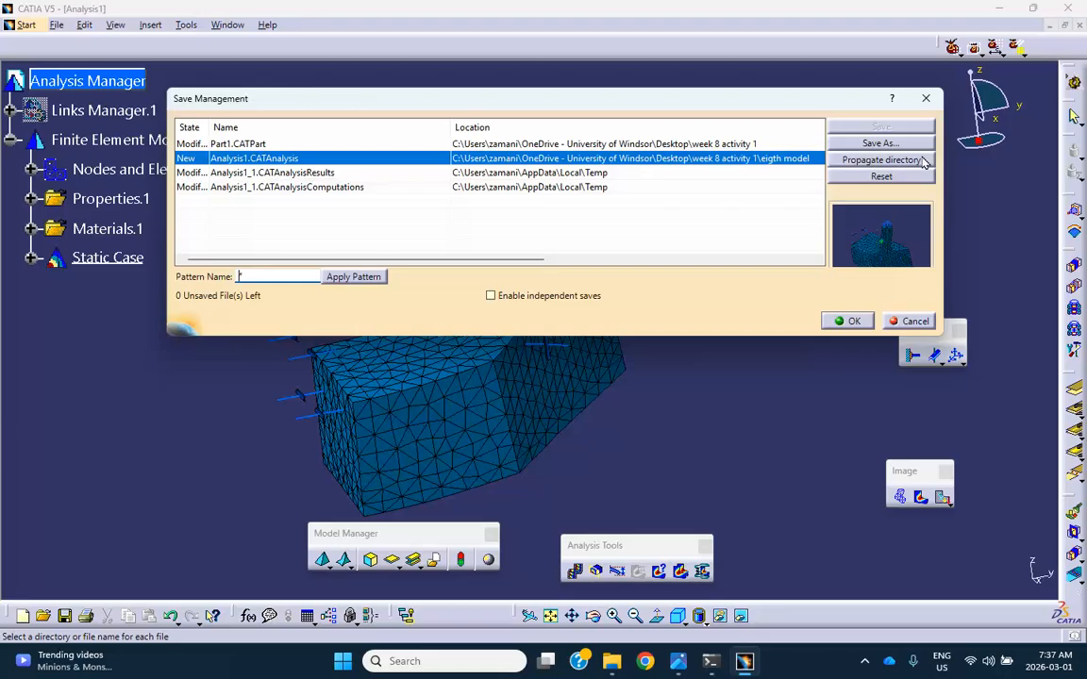
click(855, 162)
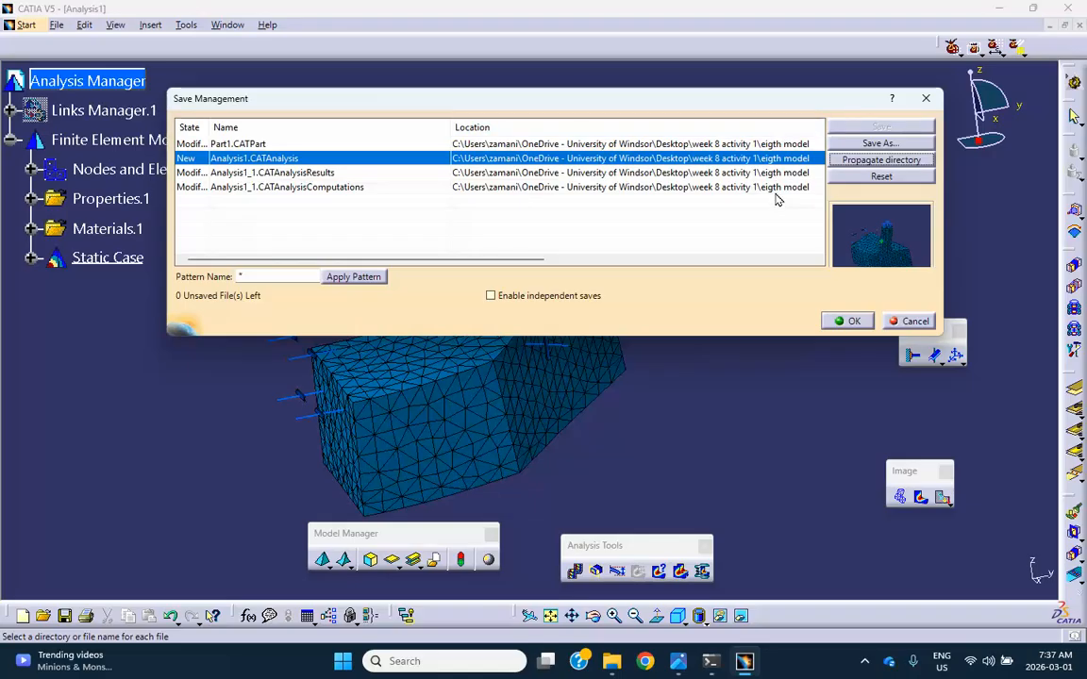
click(853, 321)
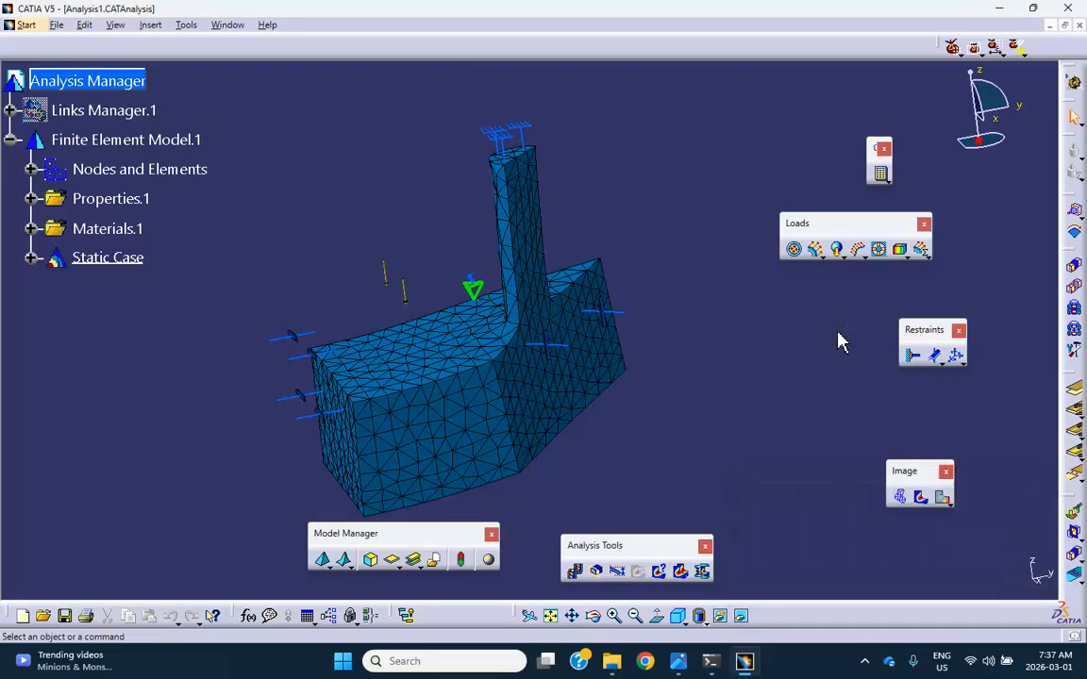
Close the saved analysis and its part, and return to the week 8 activity 1 folder in File Explorer
click(1078, 26)
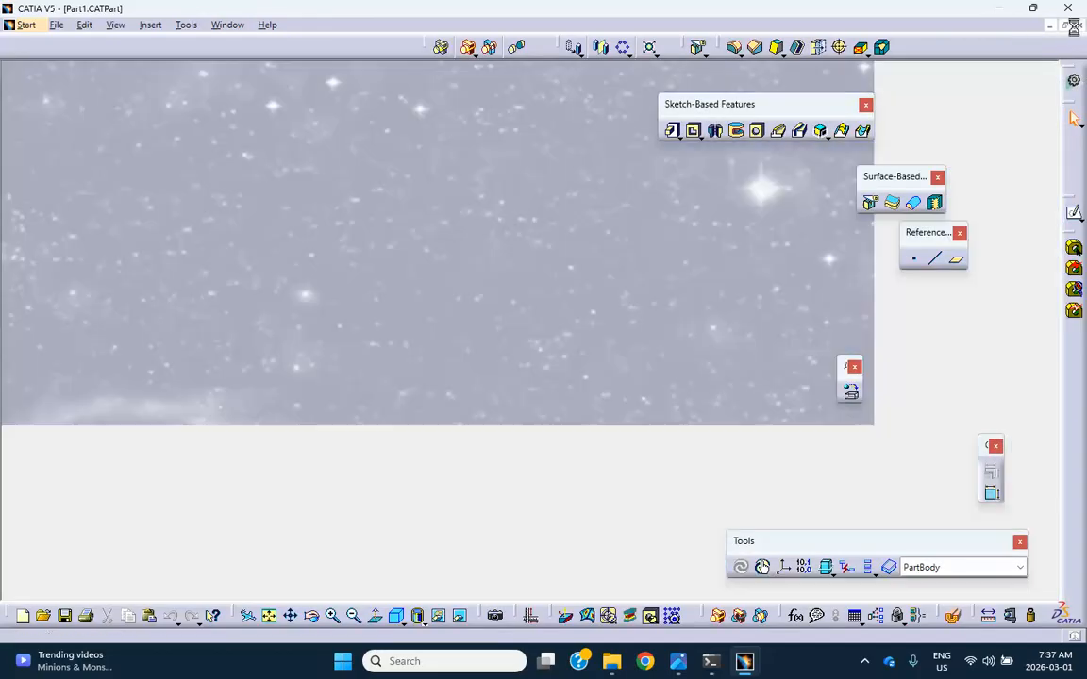
click(1075, 26)
click(998, 9)
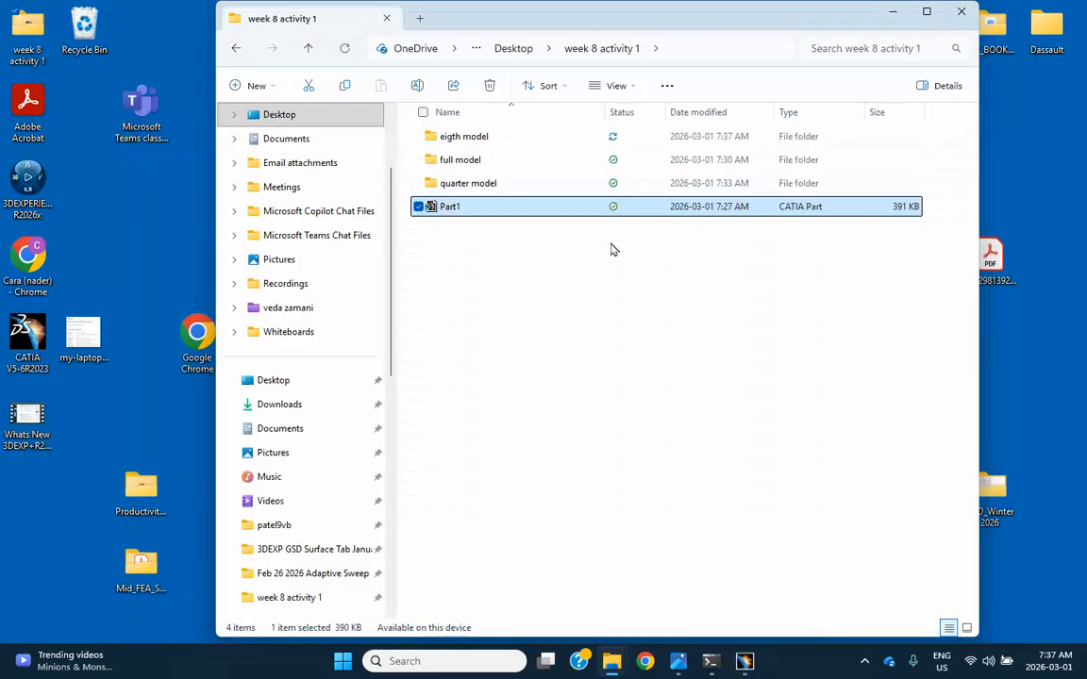
Open Analysis1 from the full model folder to check the saved four-post frame analysis, and close it again
double_click(458, 162)
double_click(461, 139)
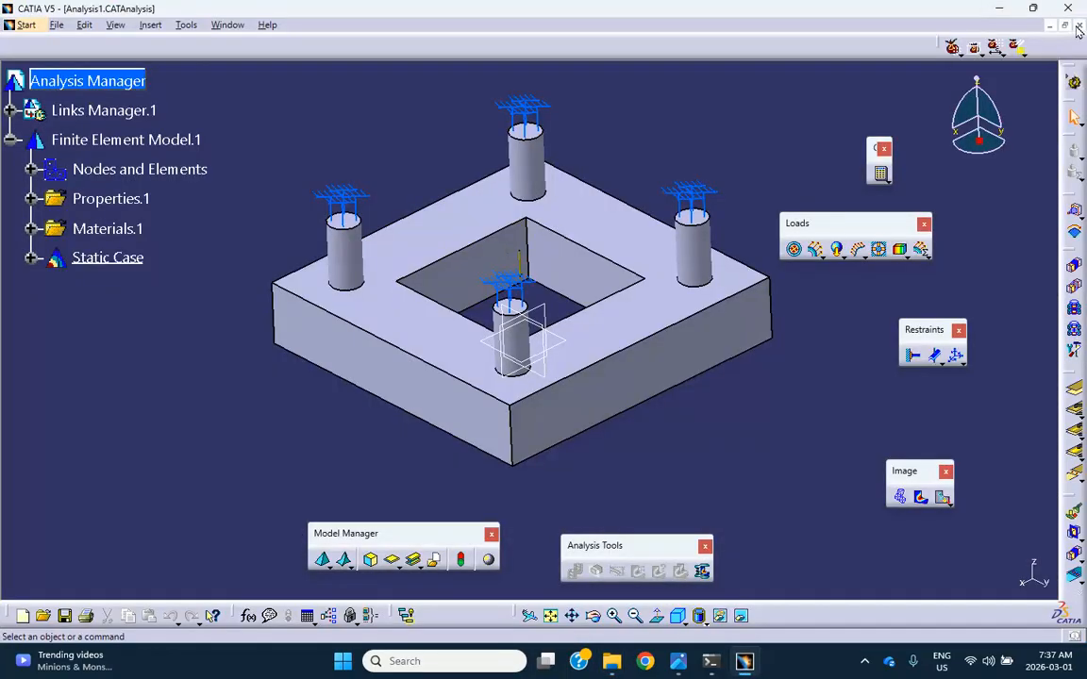
click(1078, 28)
click(1001, 12)
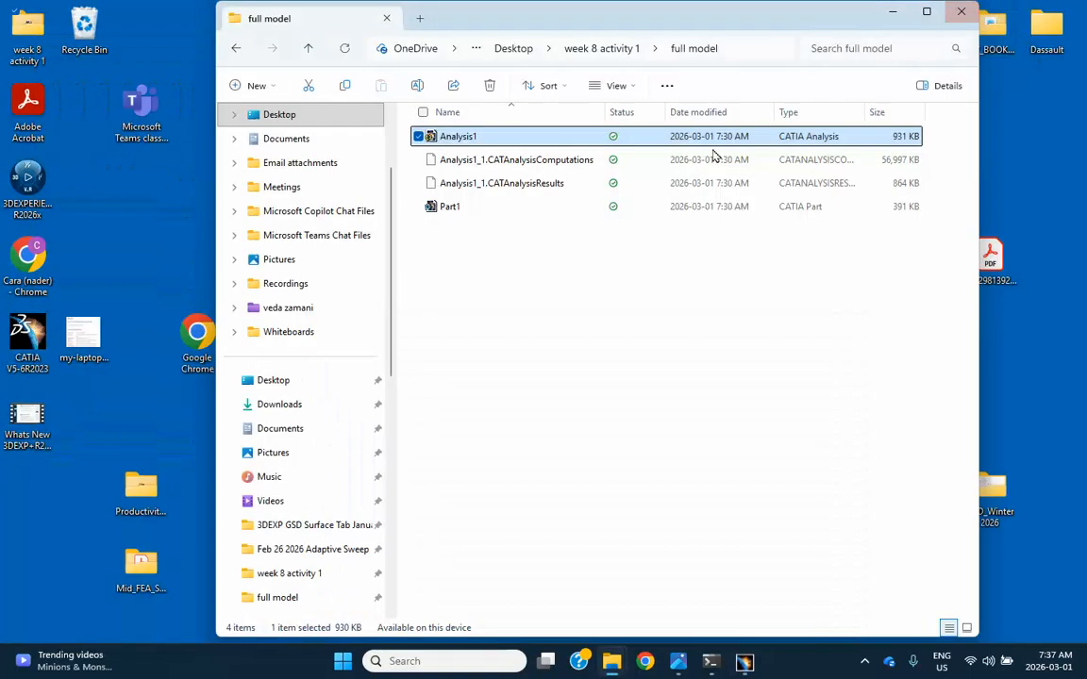
Open Analysis1 from the quarter model folder to check the saved quarter analysis, and close it again
click(309, 50)
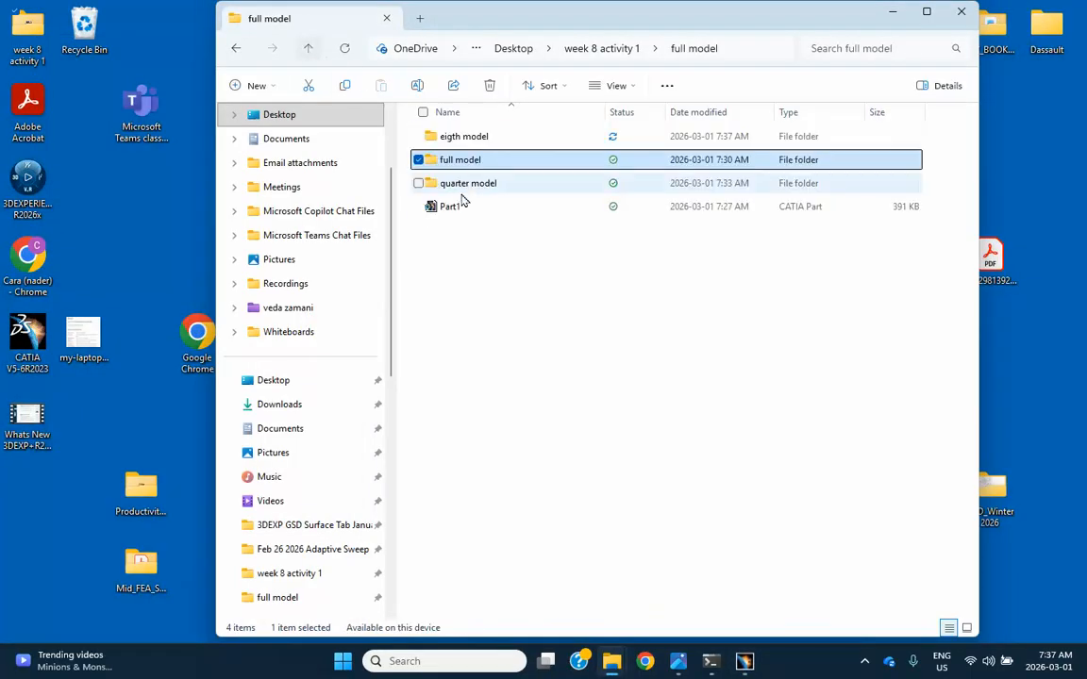
double_click(465, 185)
double_click(456, 139)
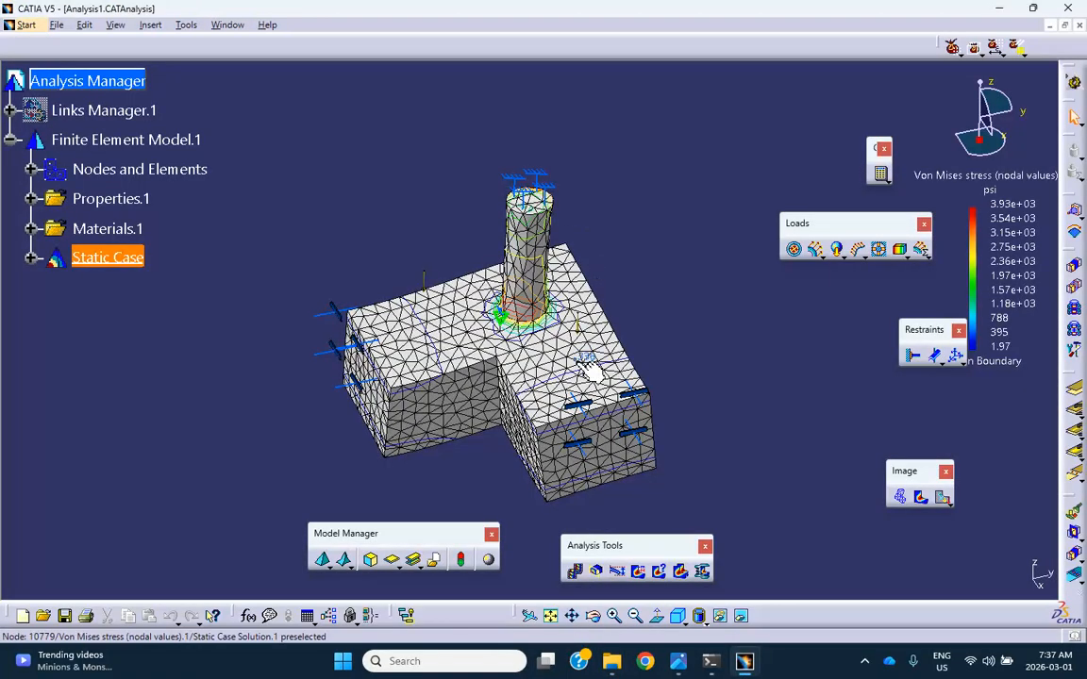
click(1080, 31)
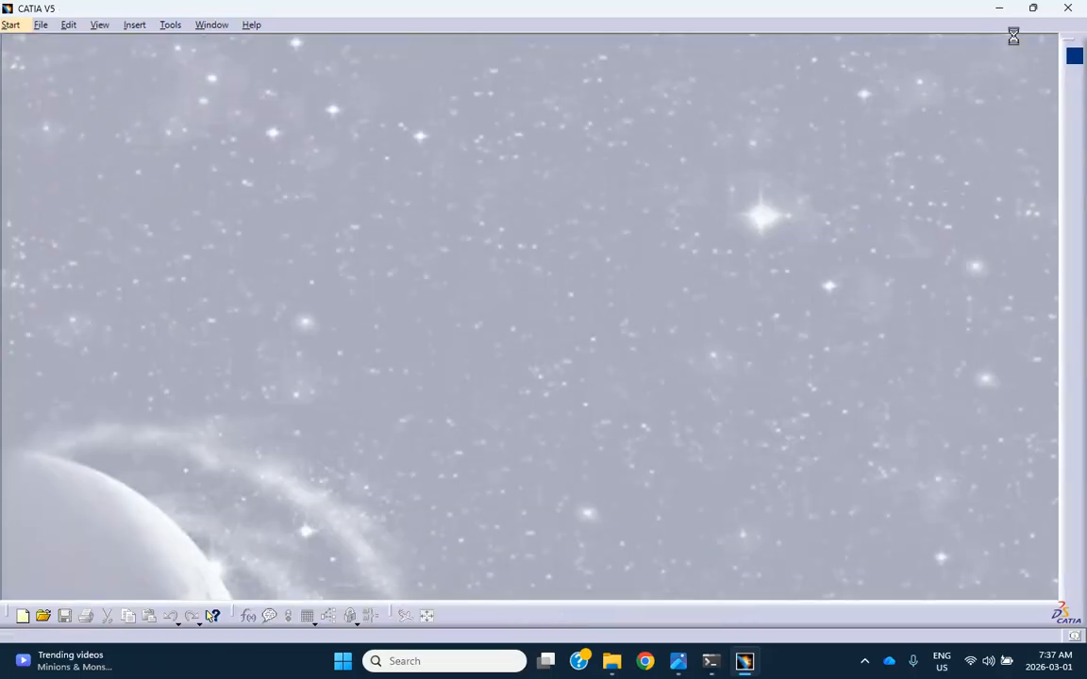
click(999, 8)
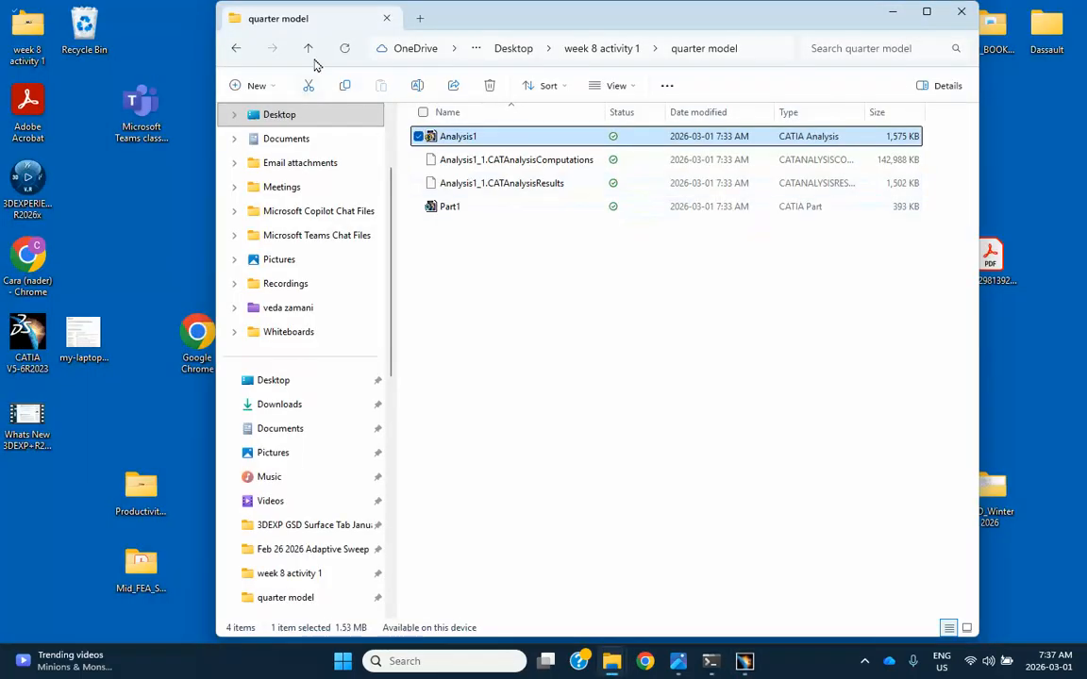
Open Analysis1 from the eigth model folder to check the saved one-eighth analysis, and close it again
click(307, 51)
double_click(466, 146)
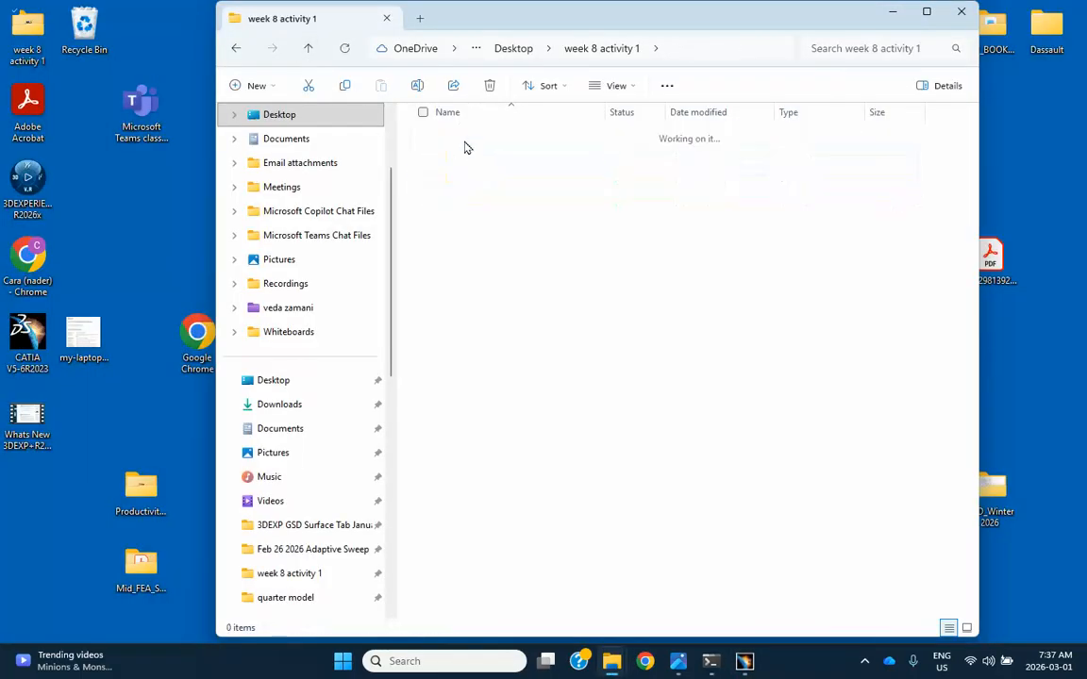
double_click(453, 139)
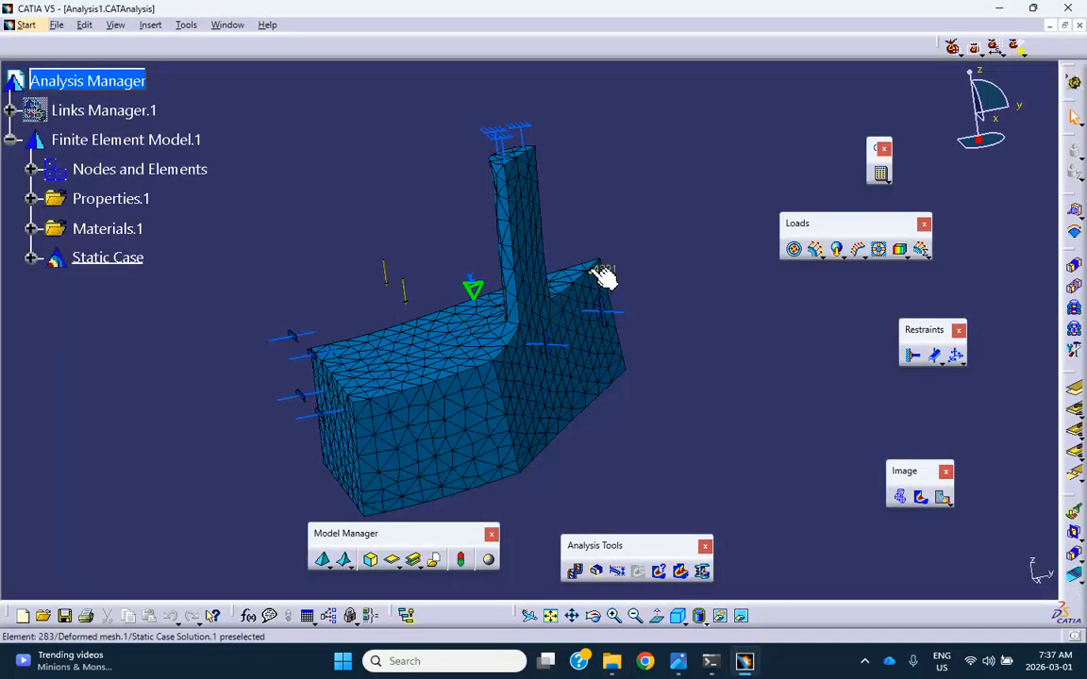
click(1079, 25)
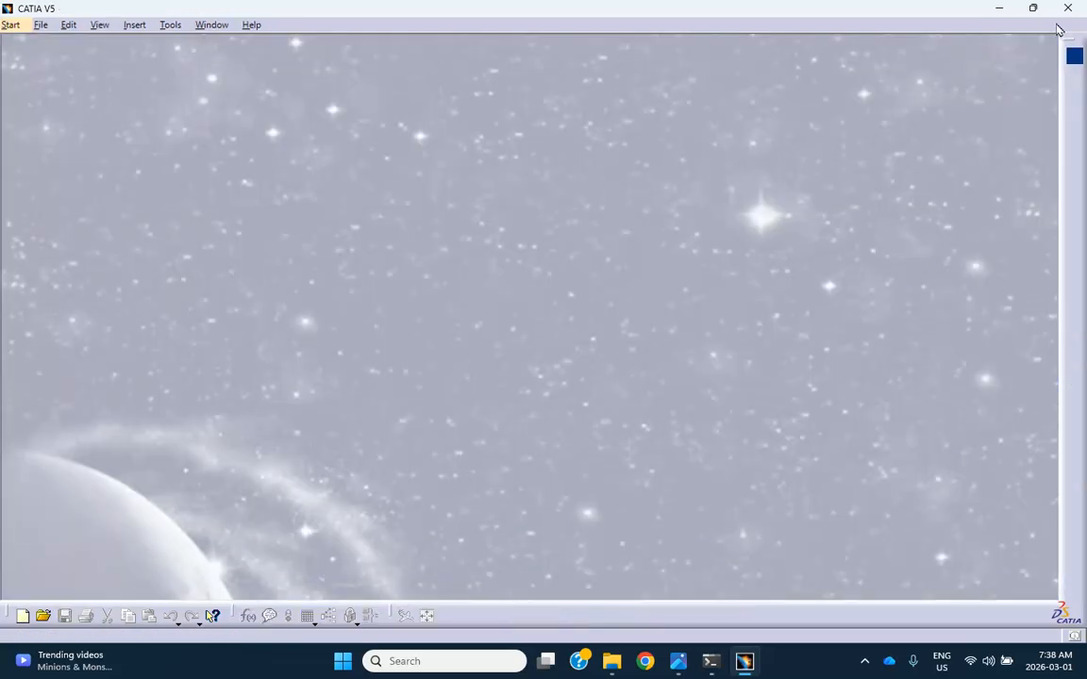
click(1000, 14)
Open the original Part1 from the week 8 activity 1 folder to check the full frame, and close it again
click(308, 48)
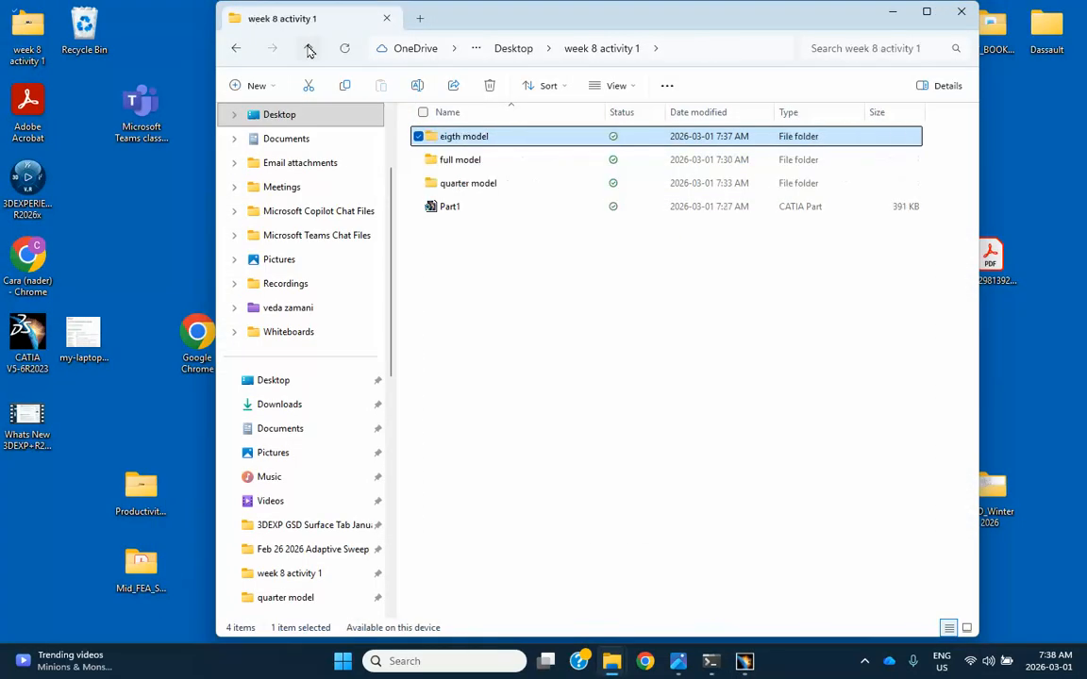
click(455, 223)
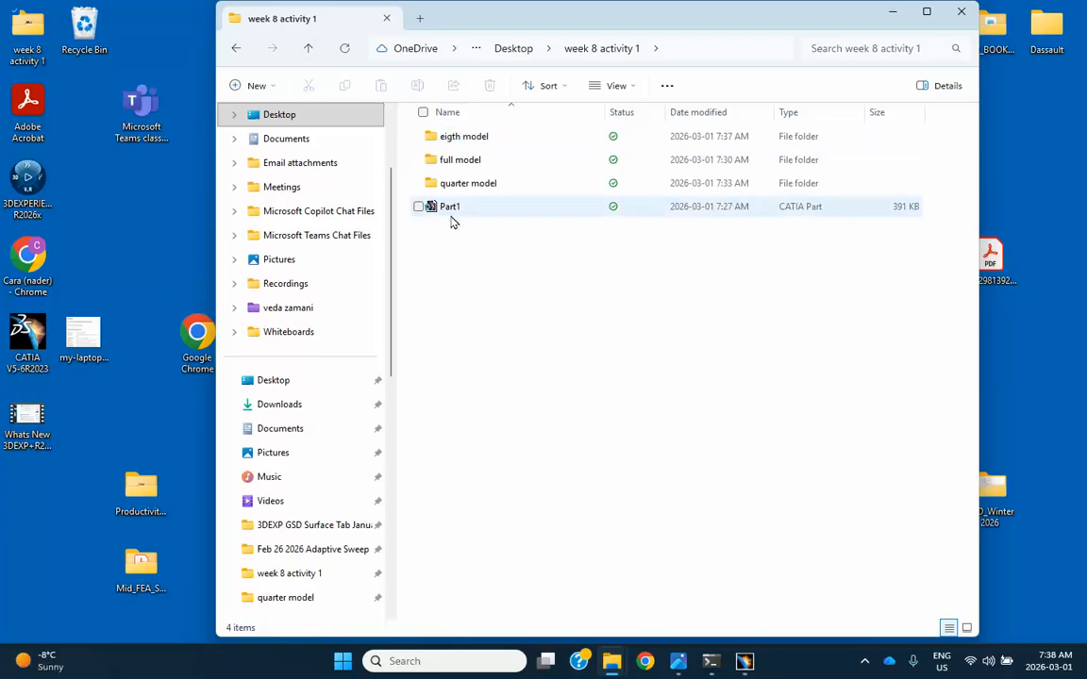
double_click(453, 207)
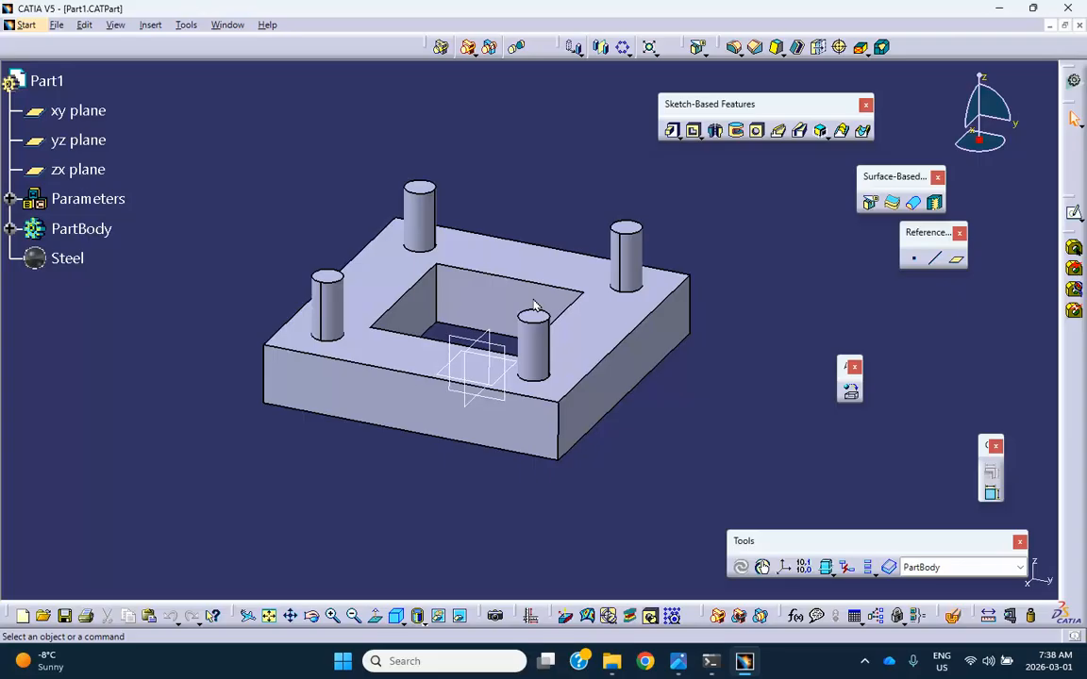
click(1078, 26)
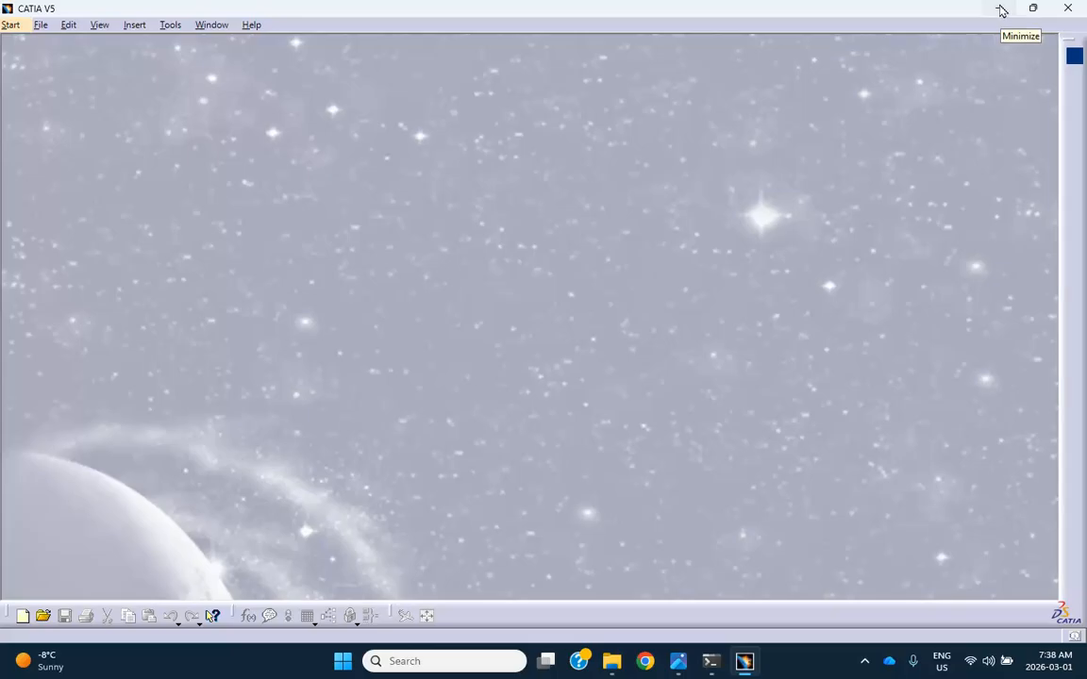
click(1001, 10)
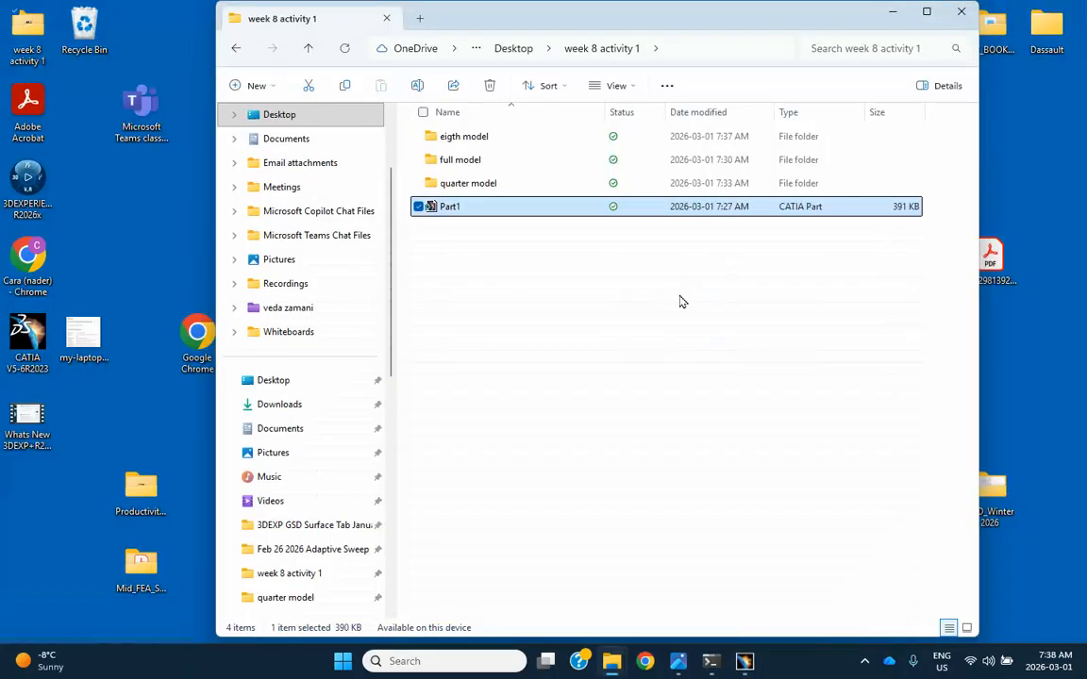